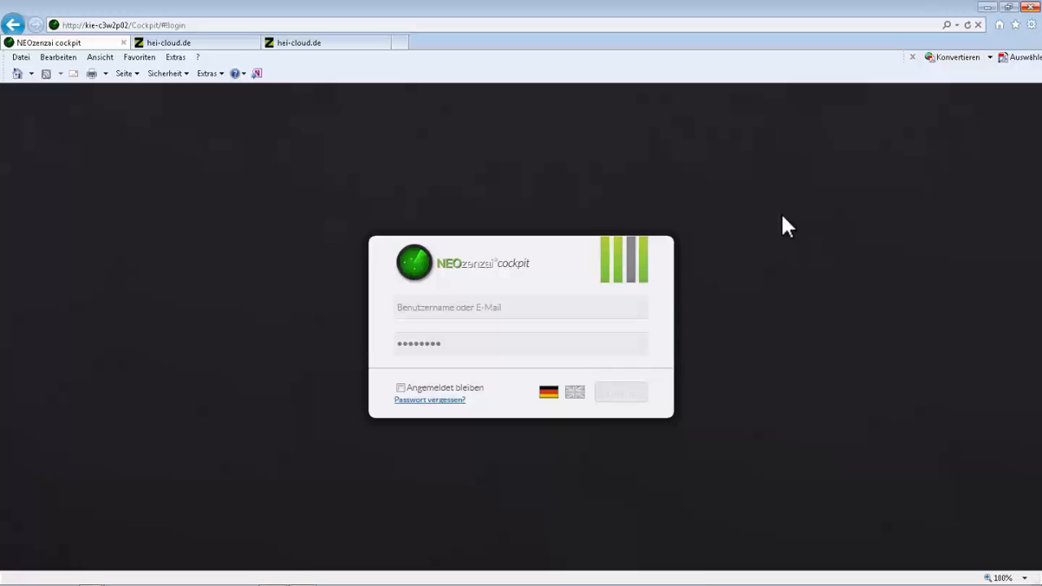
Step: Log in to the NEOzenzai cockpit with the account's user name and password
left_click(538, 310)
type("HDSen")
key("Tab")
type("*")
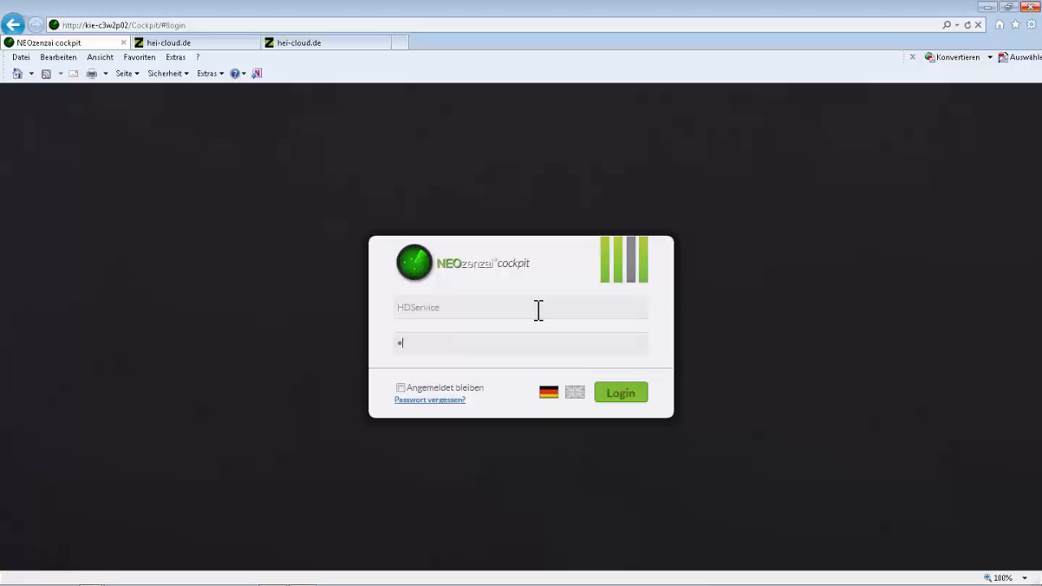
type("*********")
key("Return")
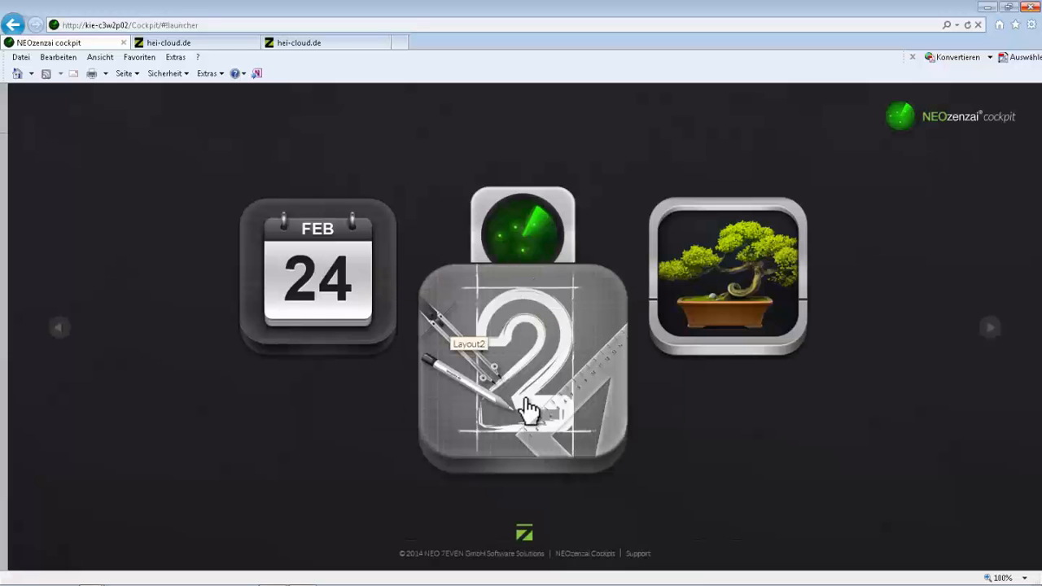
Step: Bring NEOsearch to the front of the application launcher and open it
left_click(527, 241)
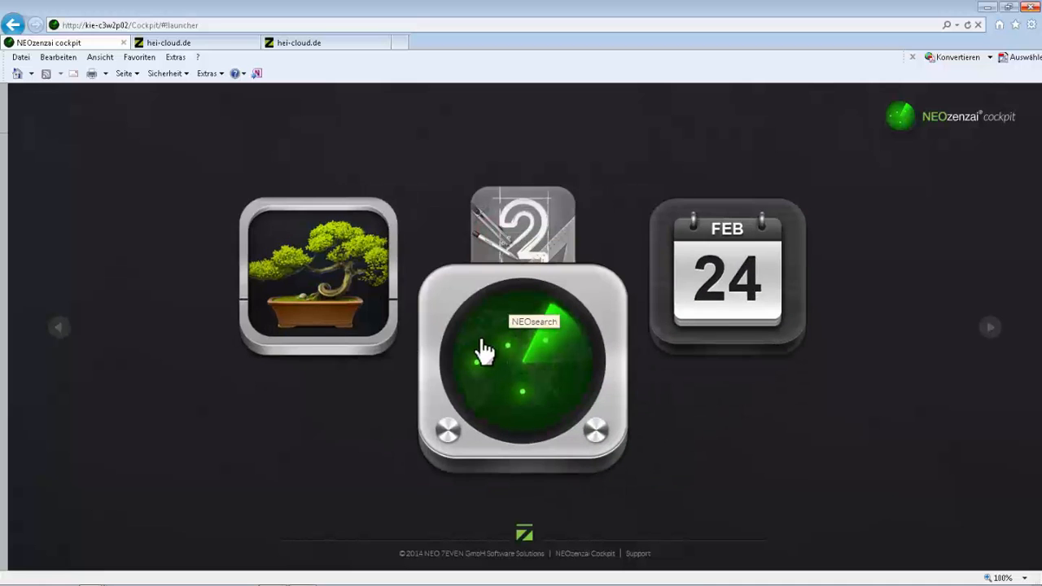
left_click(504, 371)
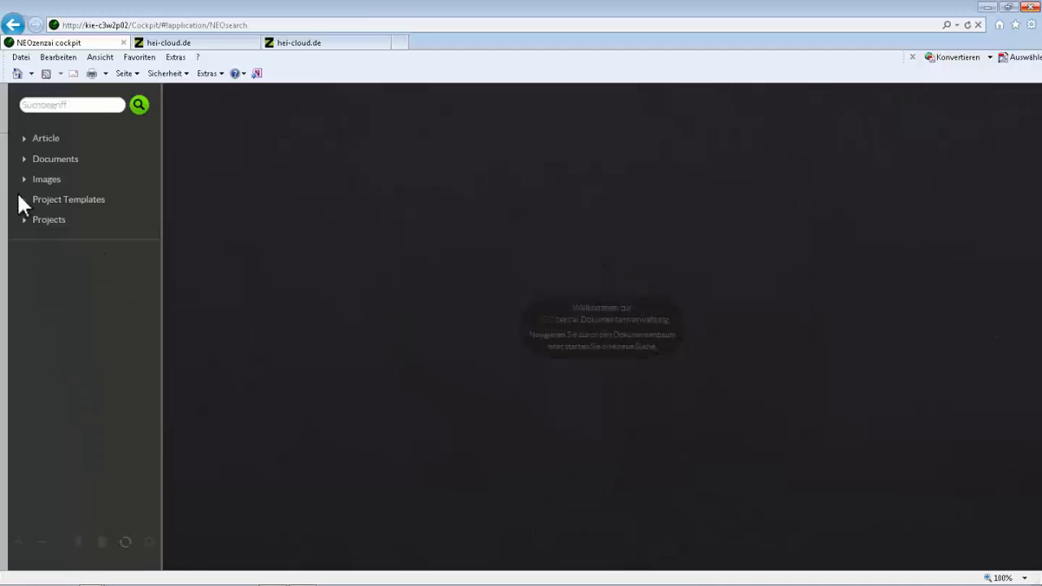
left_click(97, 105)
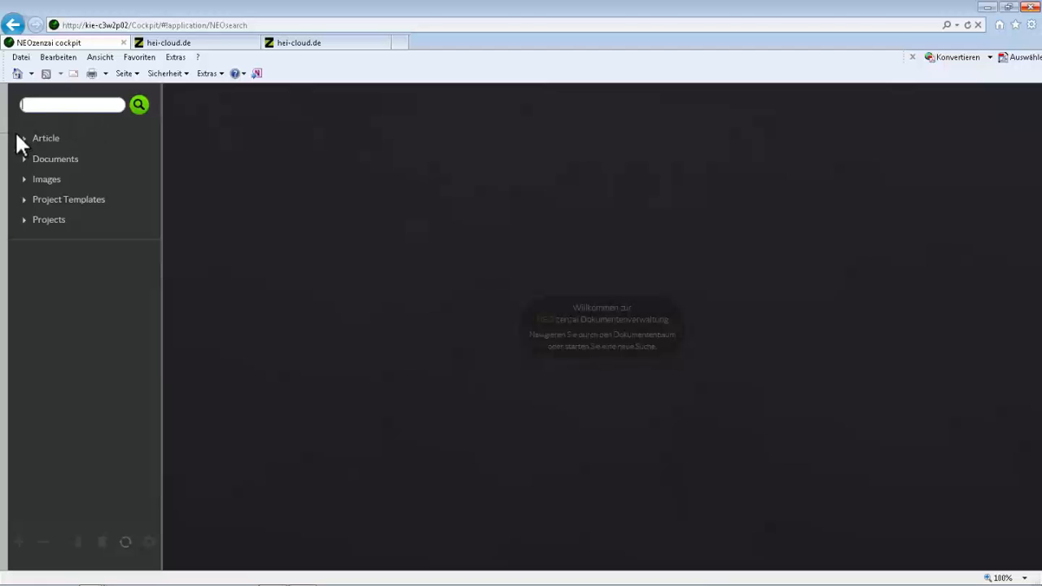
Step: Browse the Images tree to Gustav_Master, Catalog, Antipasti and view the details of 91488_S10_B03_42_8.tif
mouse_move(26, 195)
left_click(24, 180)
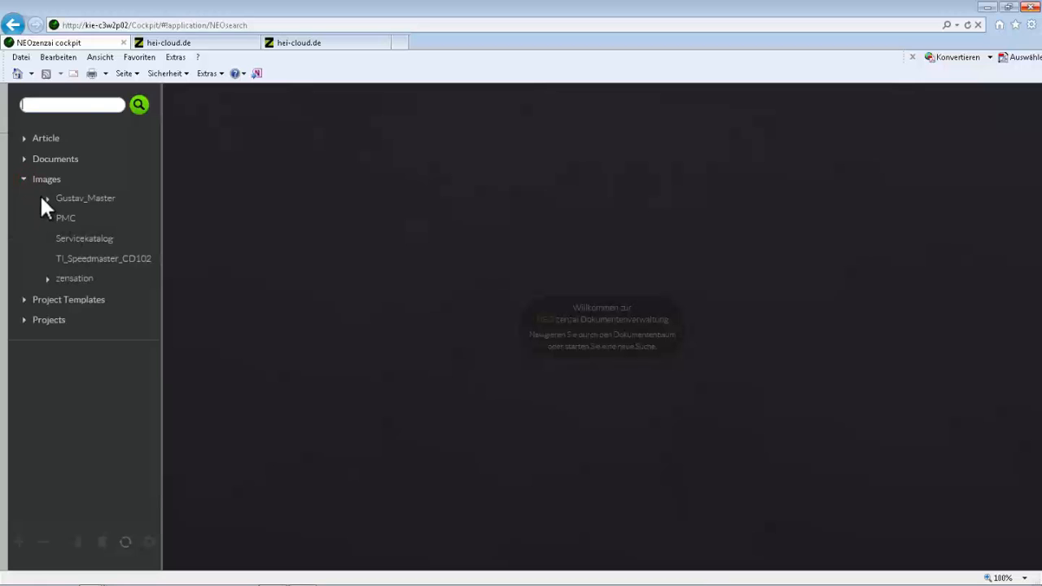
left_click(48, 197)
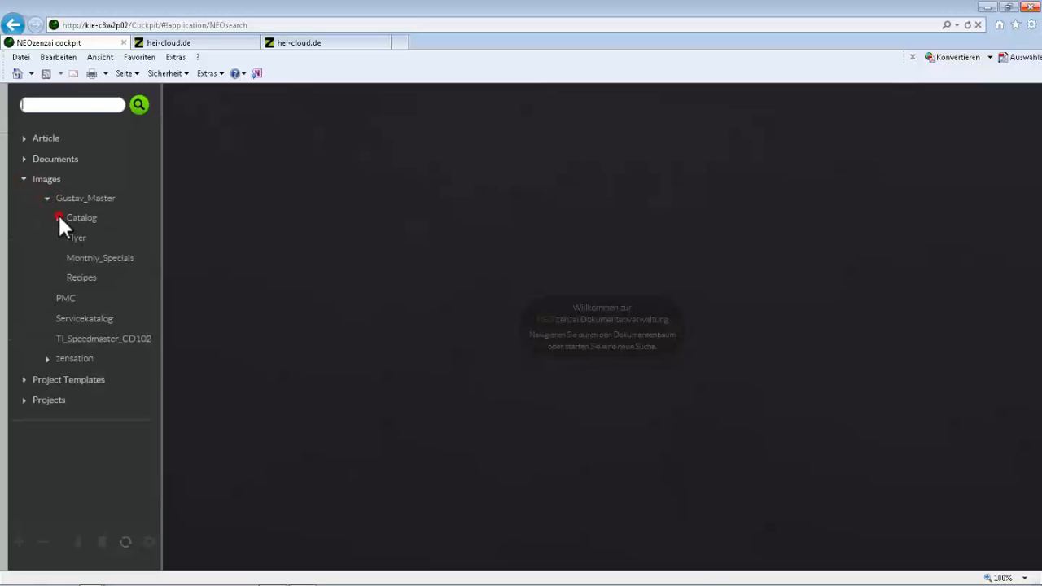
left_click(58, 217)
left_click(92, 239)
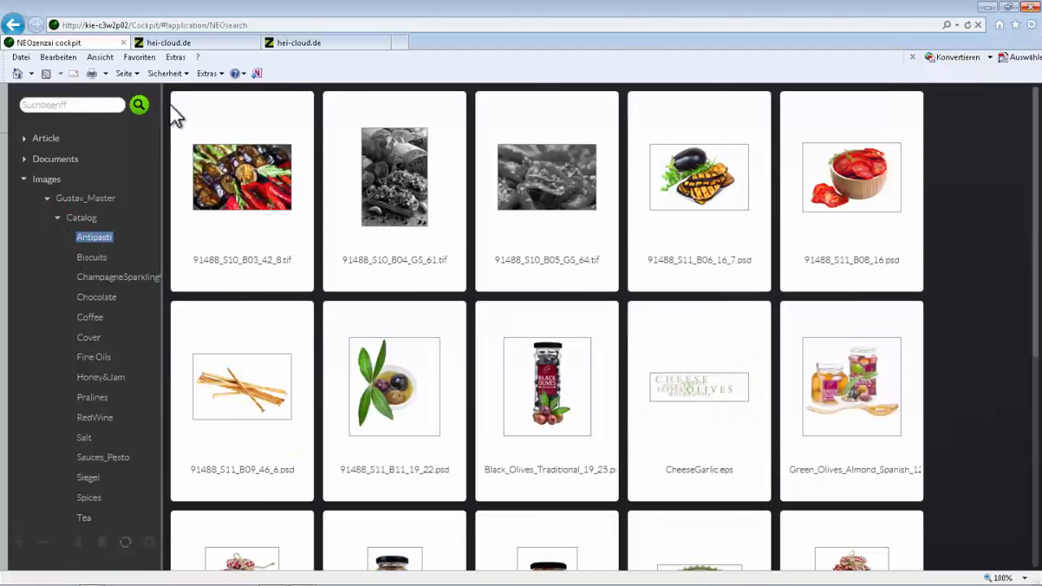
left_click(225, 198)
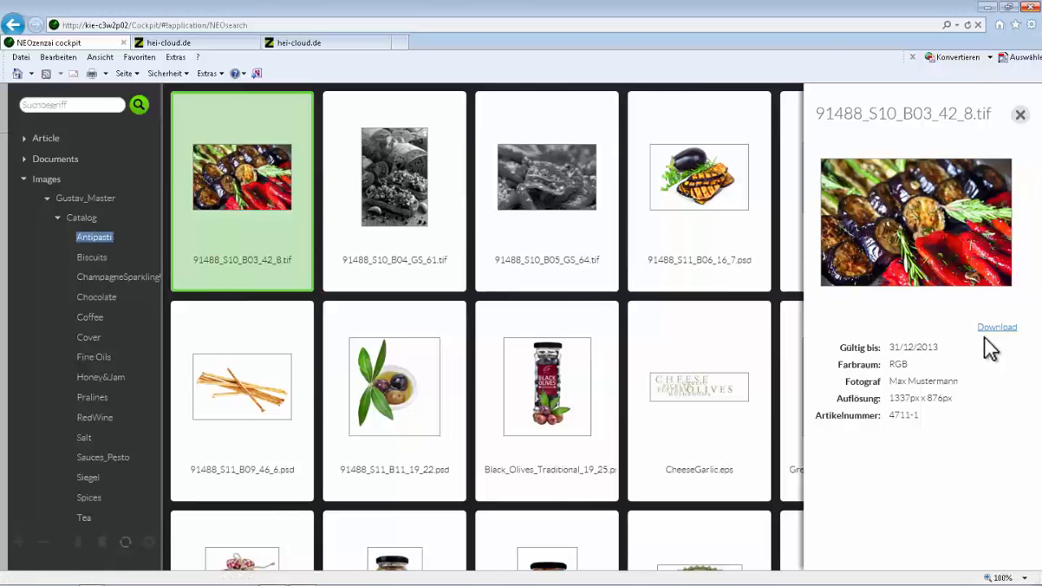
mouse_move(5, 130)
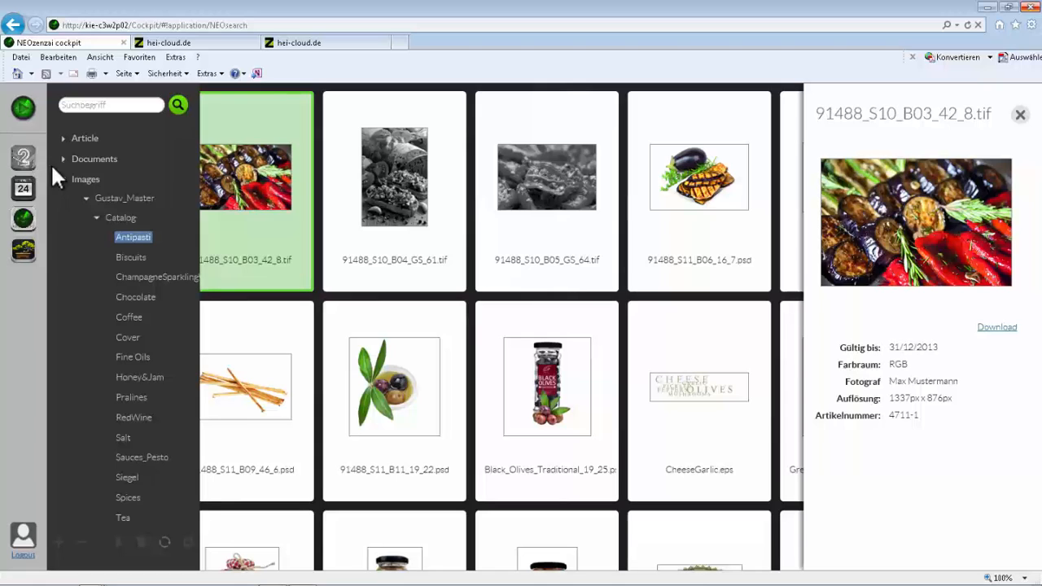
Step: Switch to the NEOzenzai Layout II login page and set its language to English
left_click(201, 45)
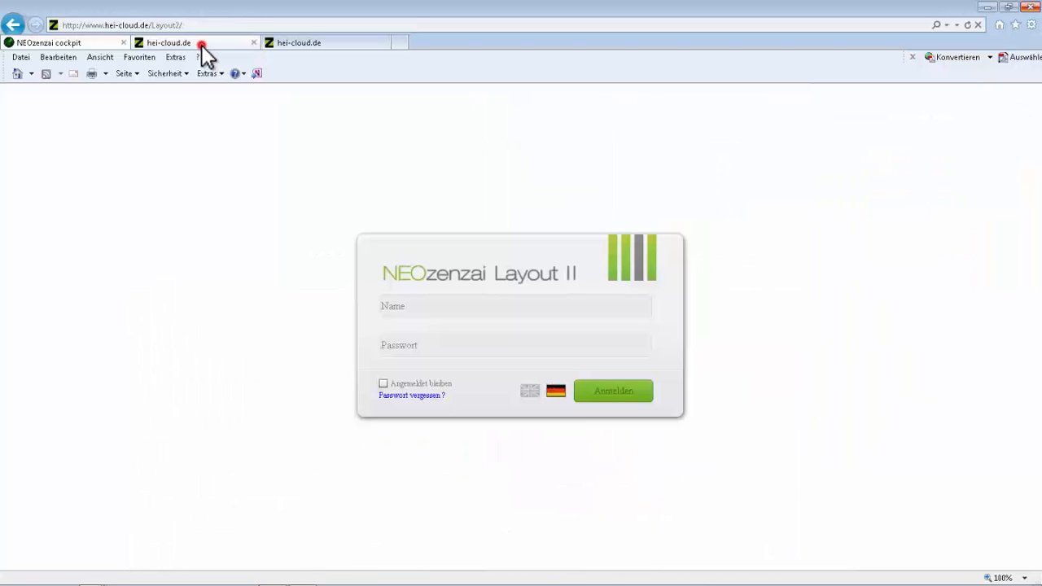
left_click(434, 313)
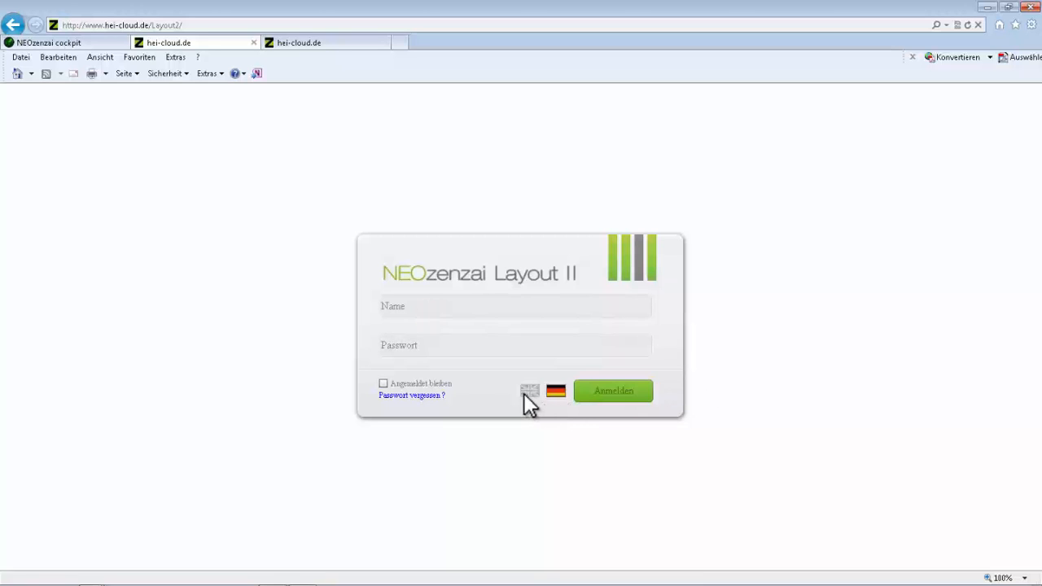
left_click(527, 392)
Step: Log in to NEOzenzai Layout II with the account's user name and password
left_click(407, 306)
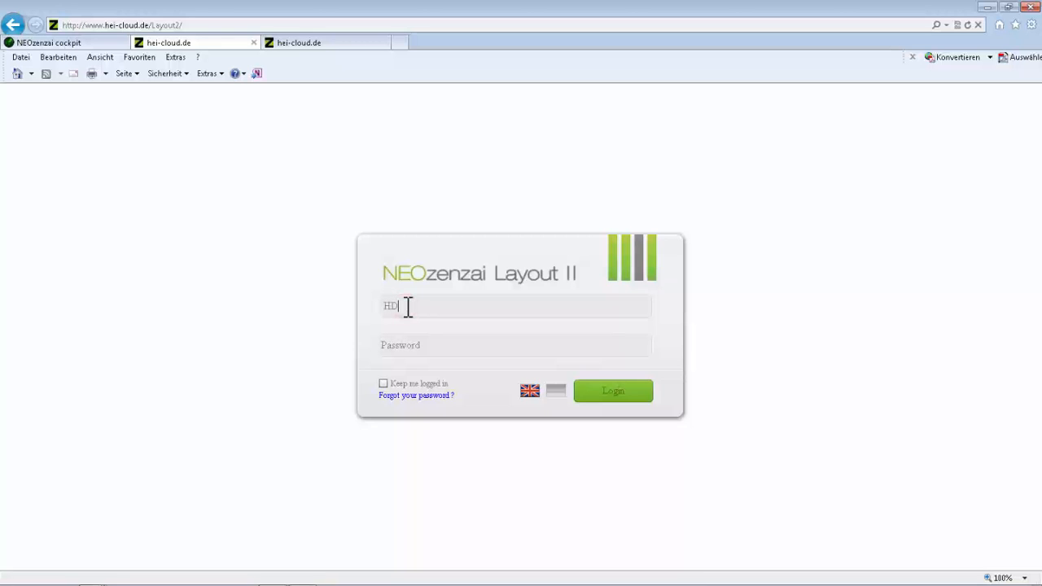
type("HDService")
key("Tab")
type("********")
key("Return")
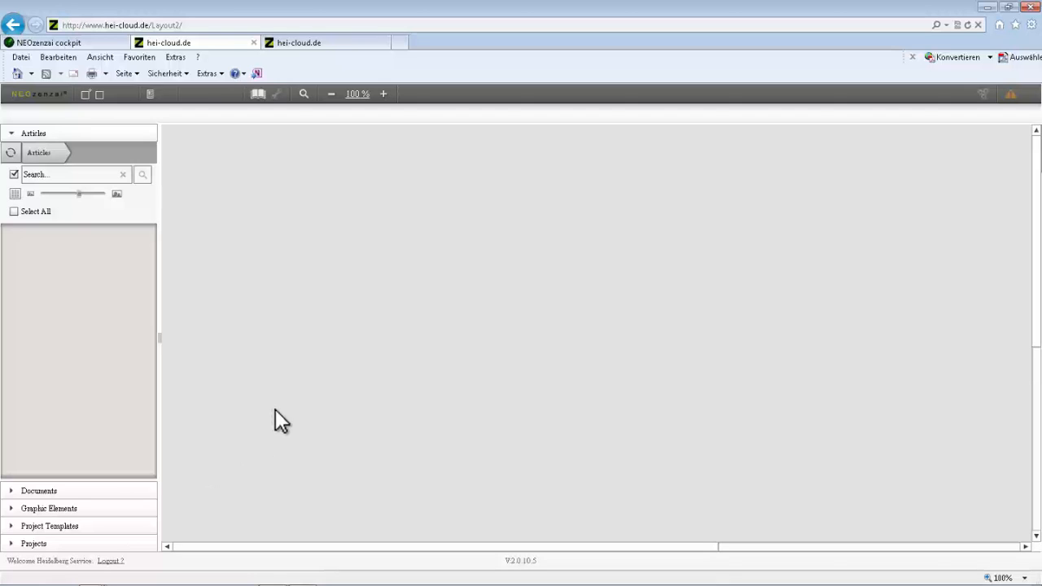
Step: Open the existing project Gustav_filled_Master from the Gustav_Master folder under Projekte
left_click(99, 95)
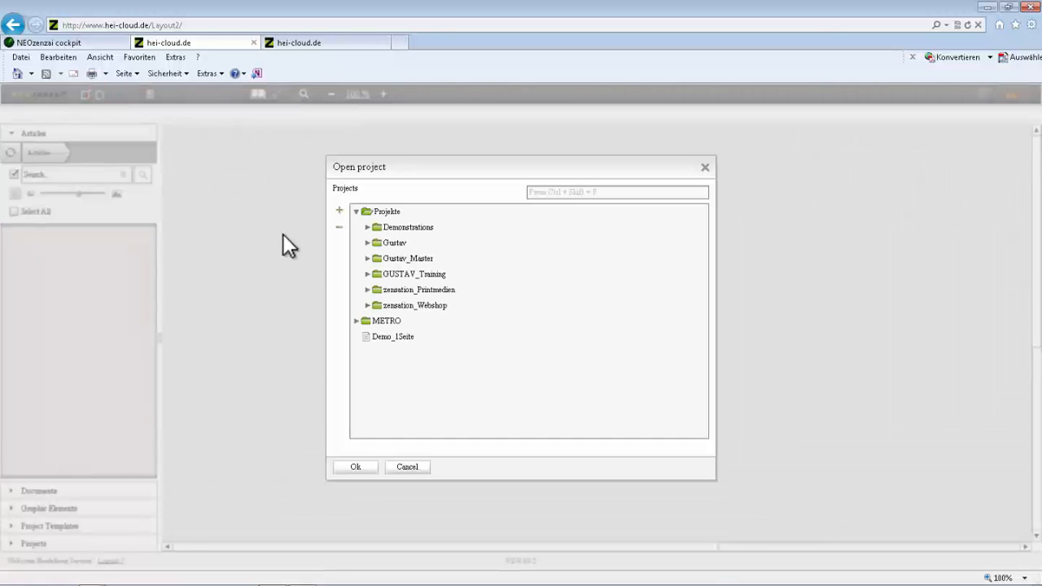
left_click(367, 259)
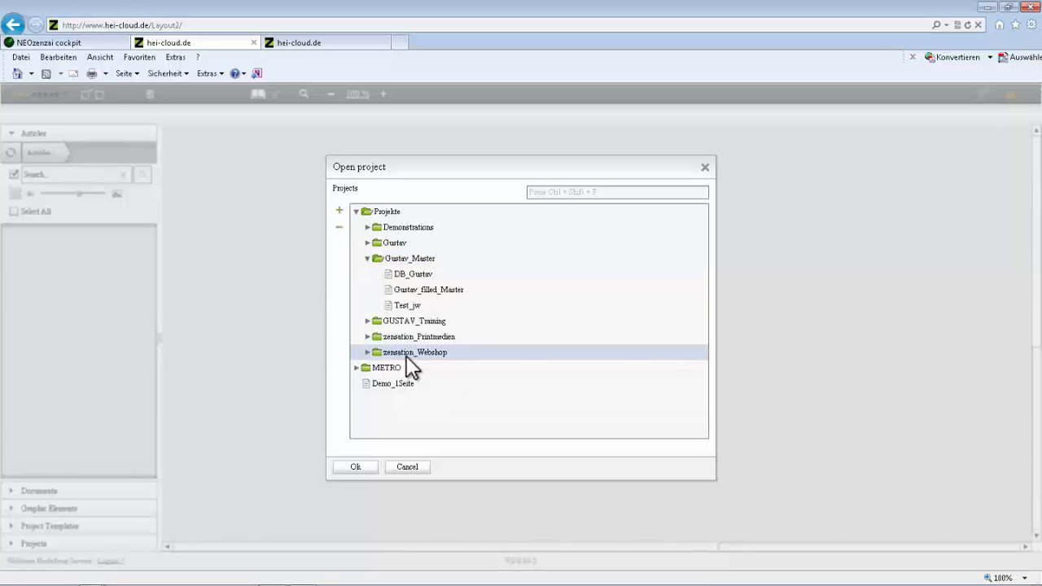
left_click(436, 292)
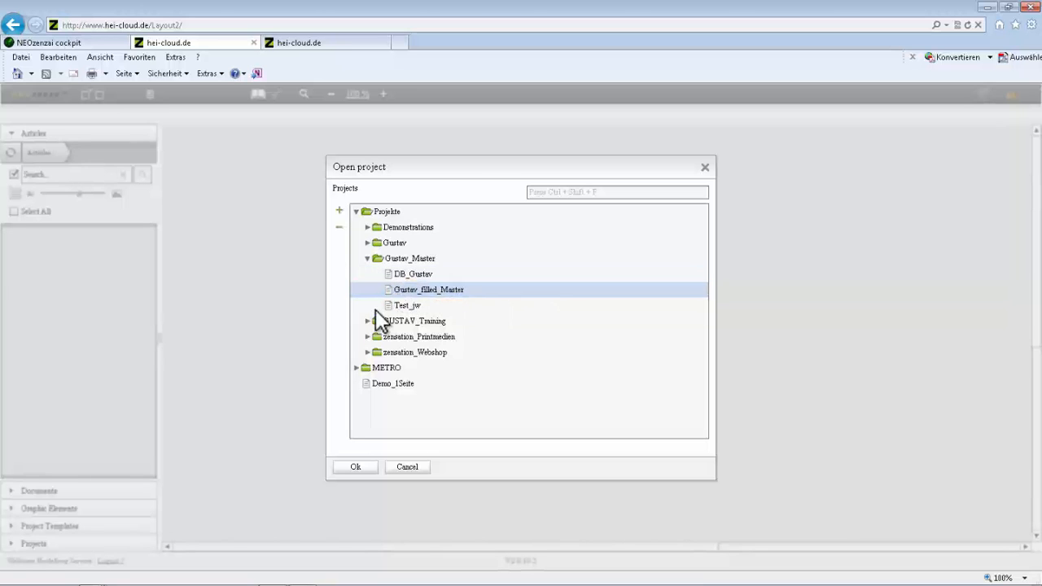
left_click(356, 466)
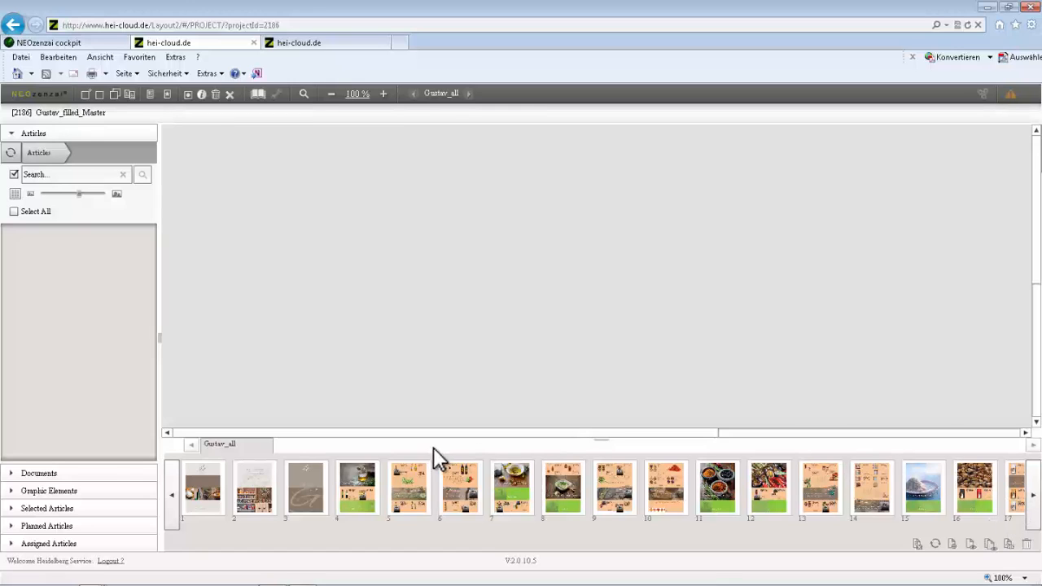
Step: Open a preview of the whole Gustav_all chapter in the Katalog Viewer and return to the layout project
left_click(992, 546)
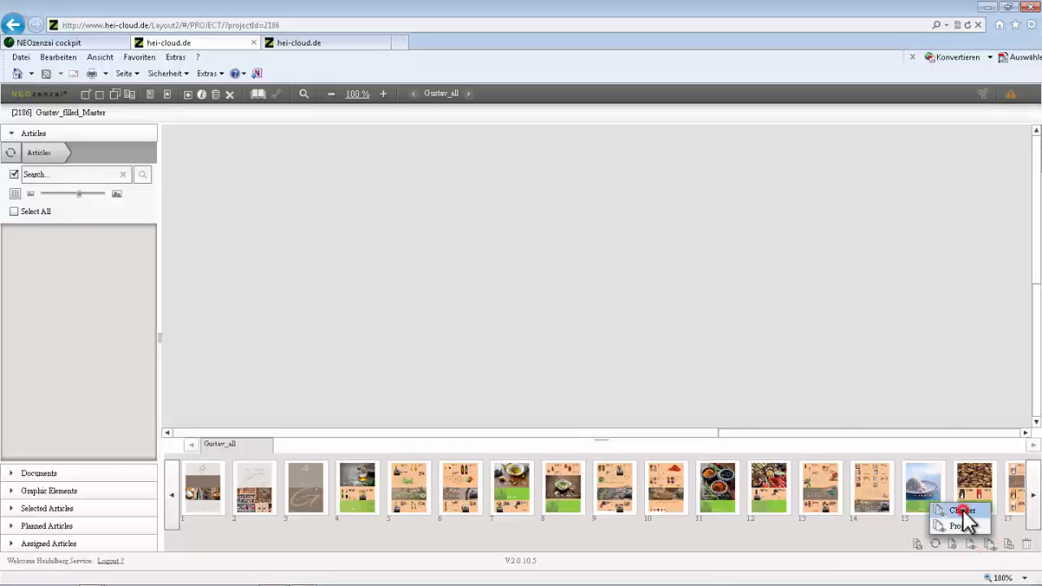
left_click(963, 511)
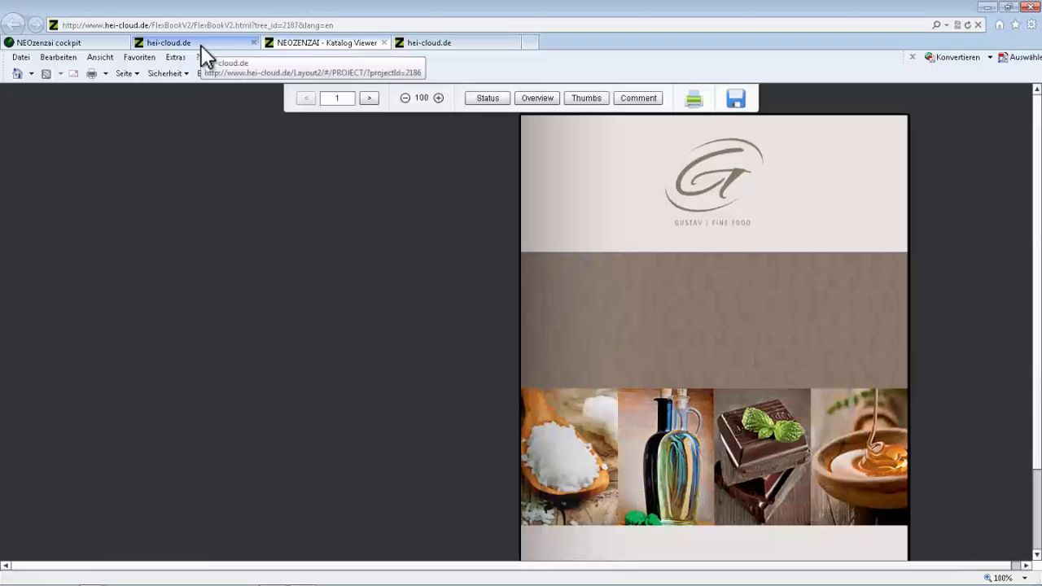
left_click(230, 44)
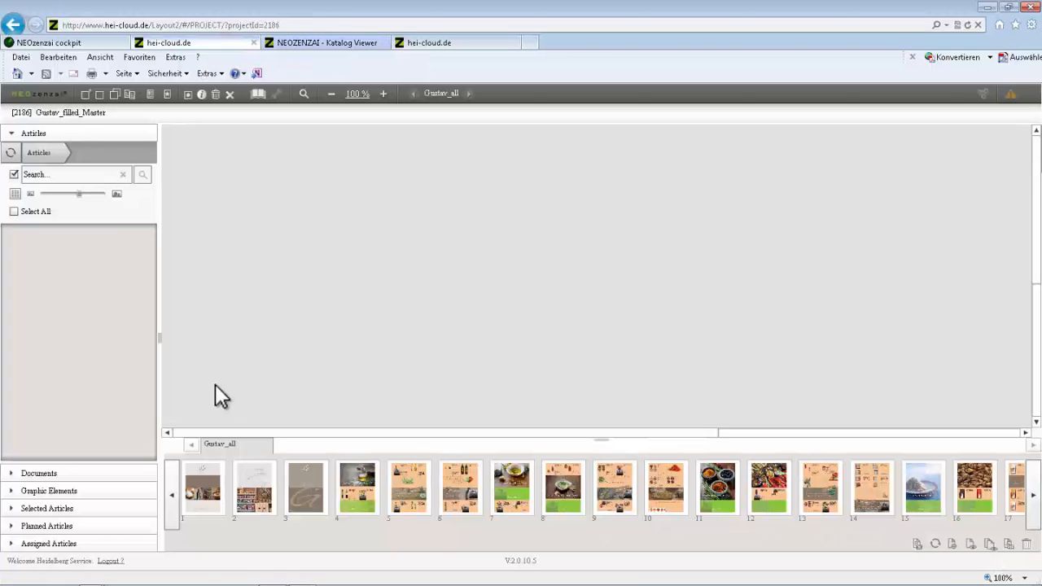
Step: Open page 6 of the Gustav_all chapter for editing and show it at 75%
double_click(459, 492)
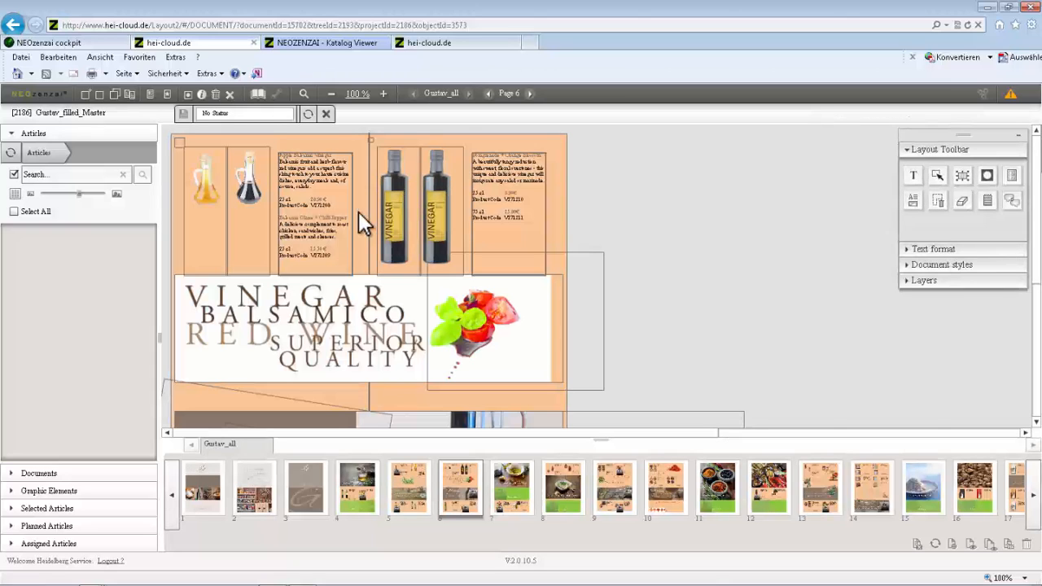
left_click(330, 94)
left_click(330, 94)
left_click(331, 93)
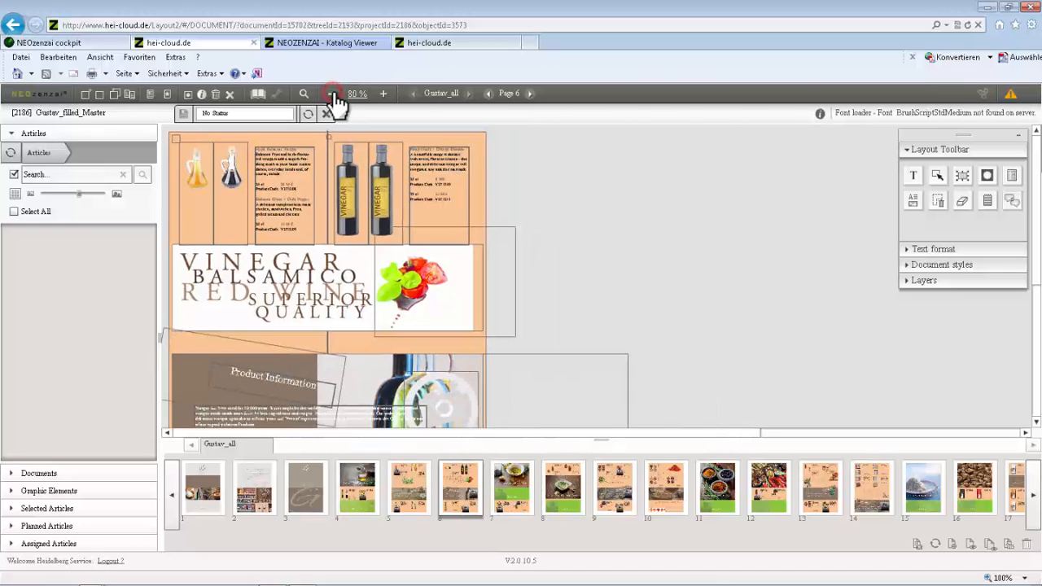
left_click(331, 93)
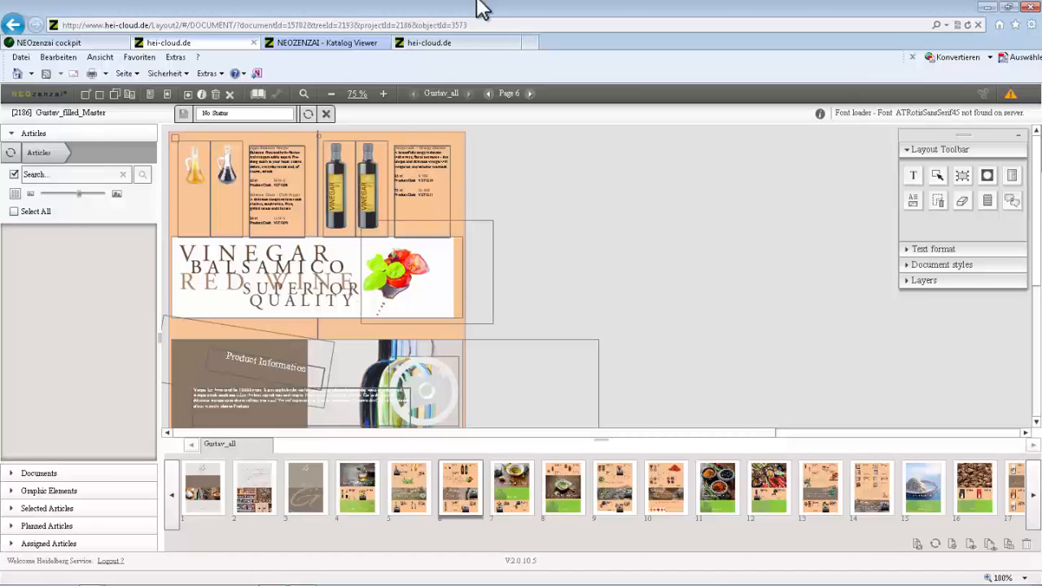
Step: Leaf through the chapter preview in the Katalog Viewer from the cover to pages 4-5
left_click(319, 41)
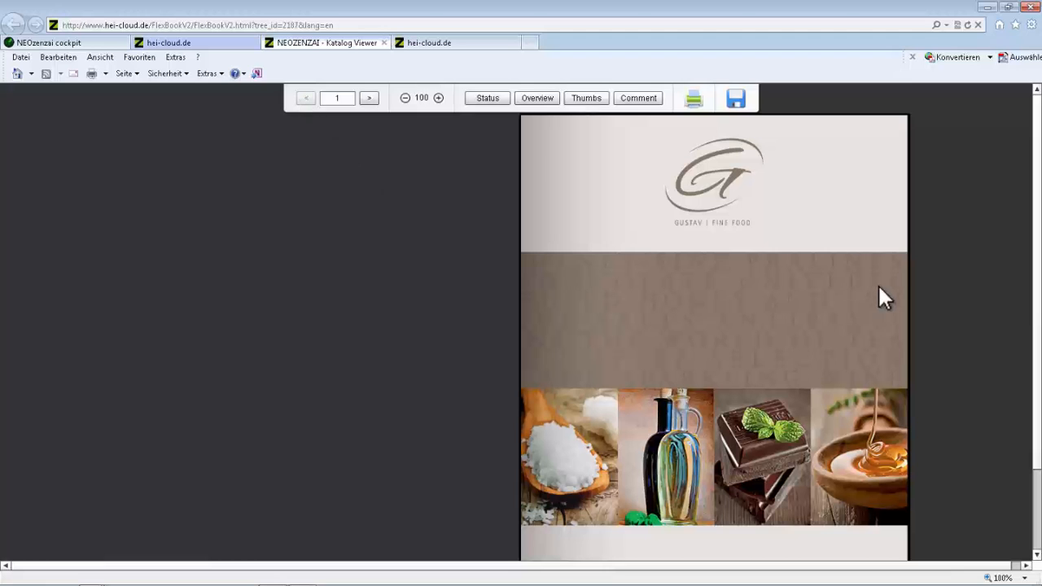
left_click(900, 131)
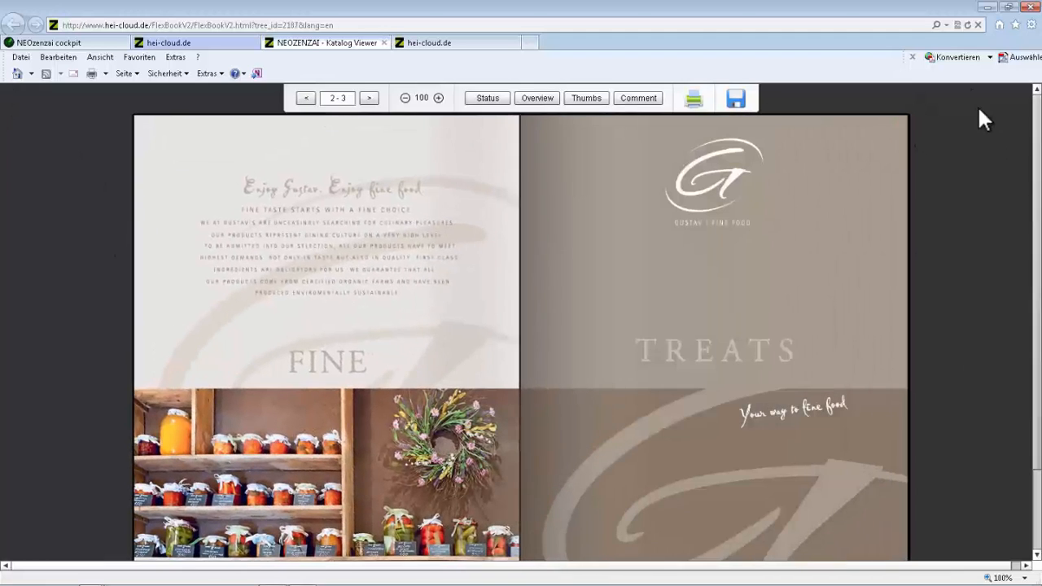
left_click(894, 120)
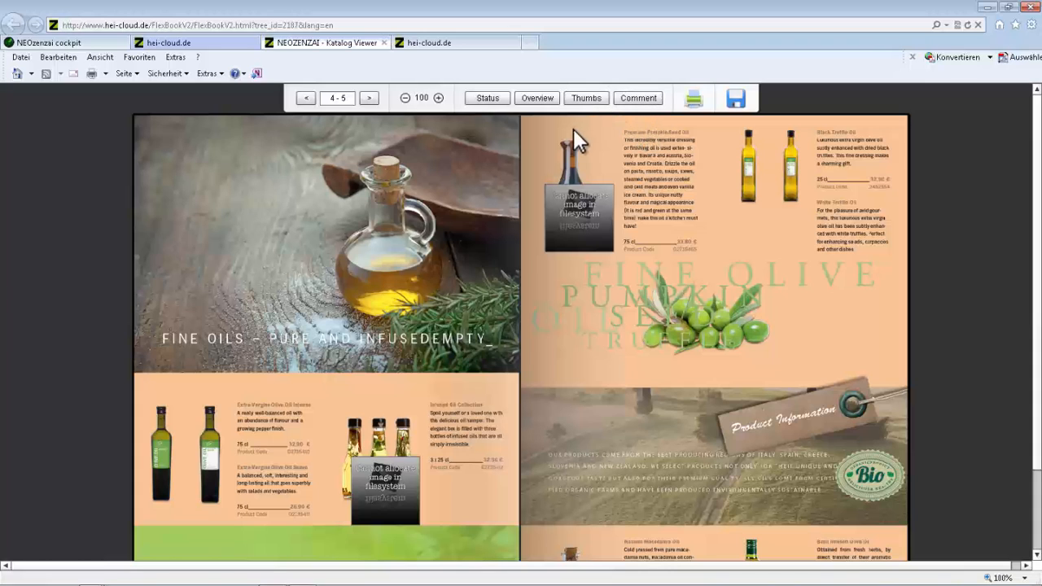
Step: View the catalog's page thumbnails and the overview of all pages, and return to the main window view
left_click(574, 98)
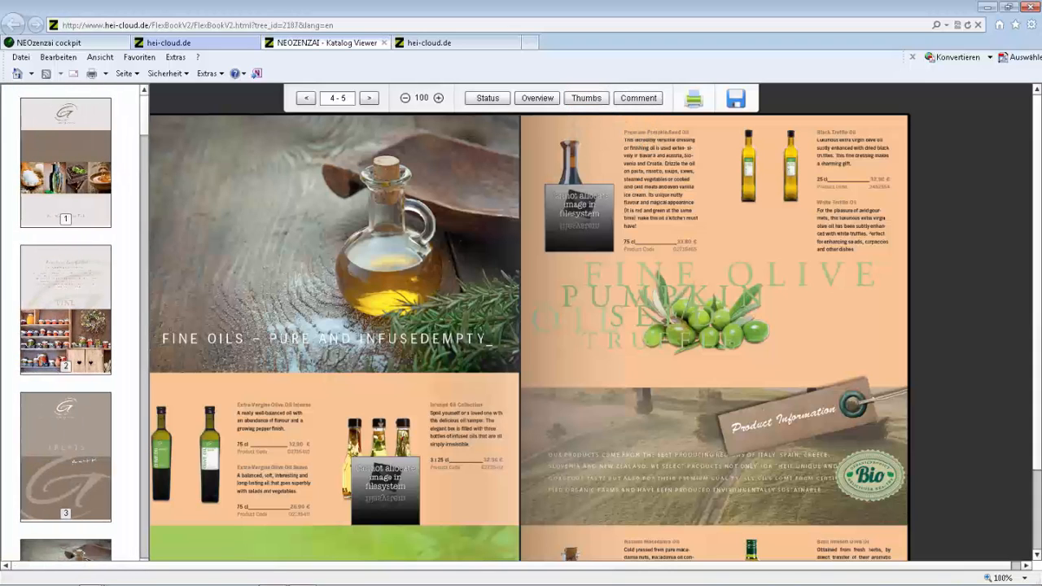
left_click(534, 98)
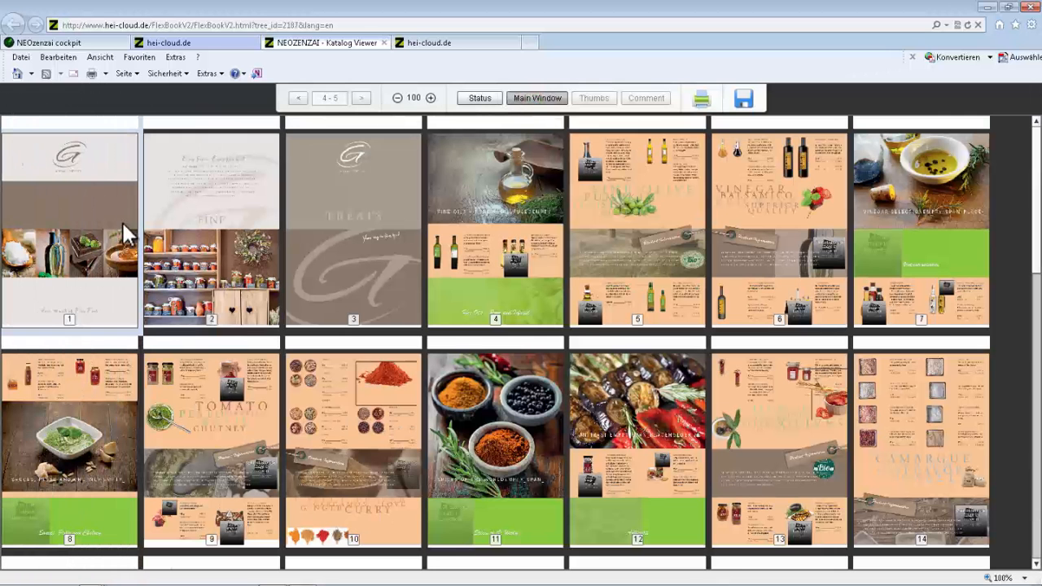
left_click(528, 99)
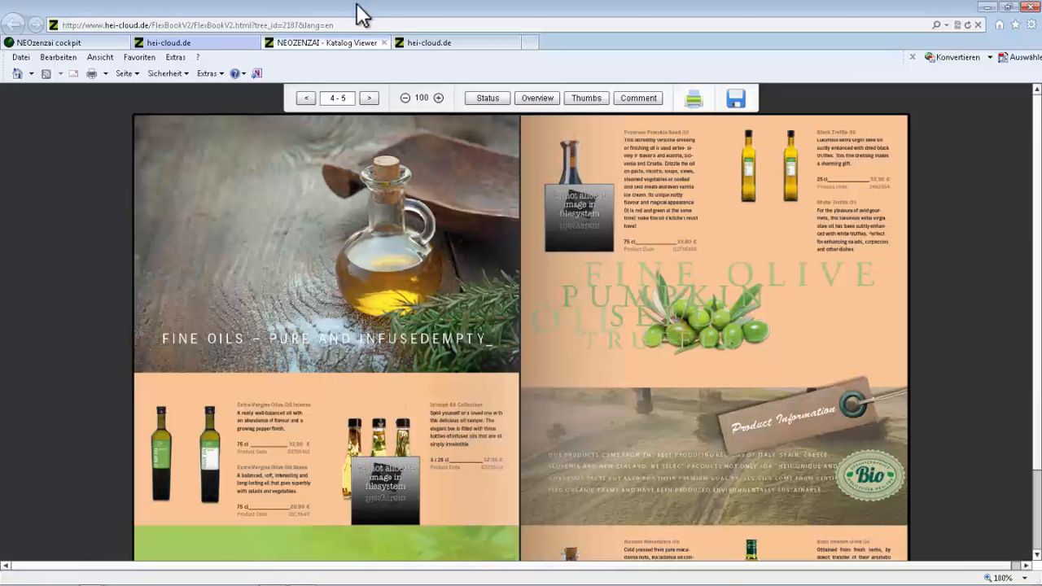
Step: Close the Katalog Viewer and the Gustav_filled_Master project
left_click(383, 42)
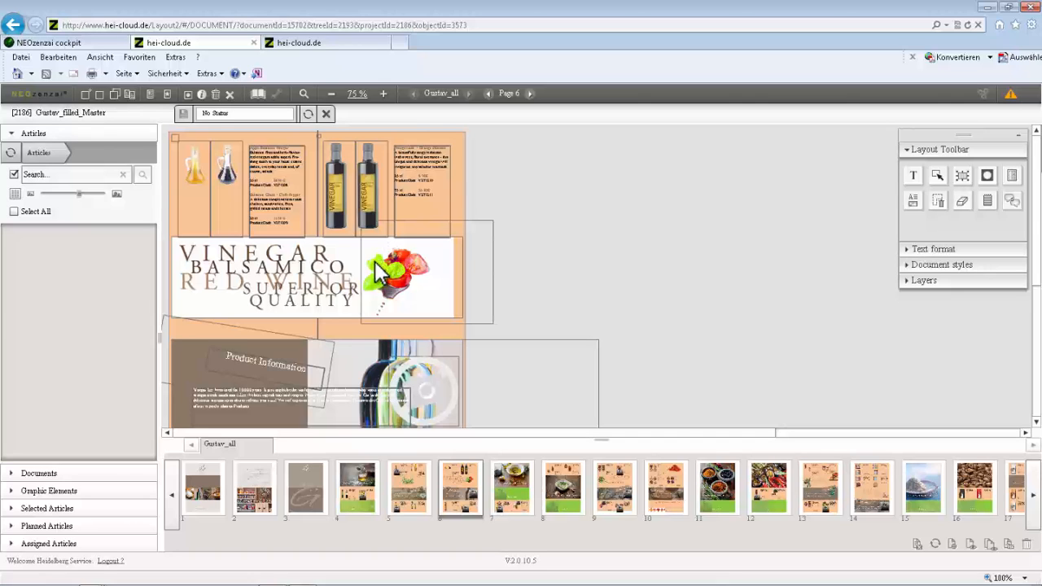
left_click(230, 94)
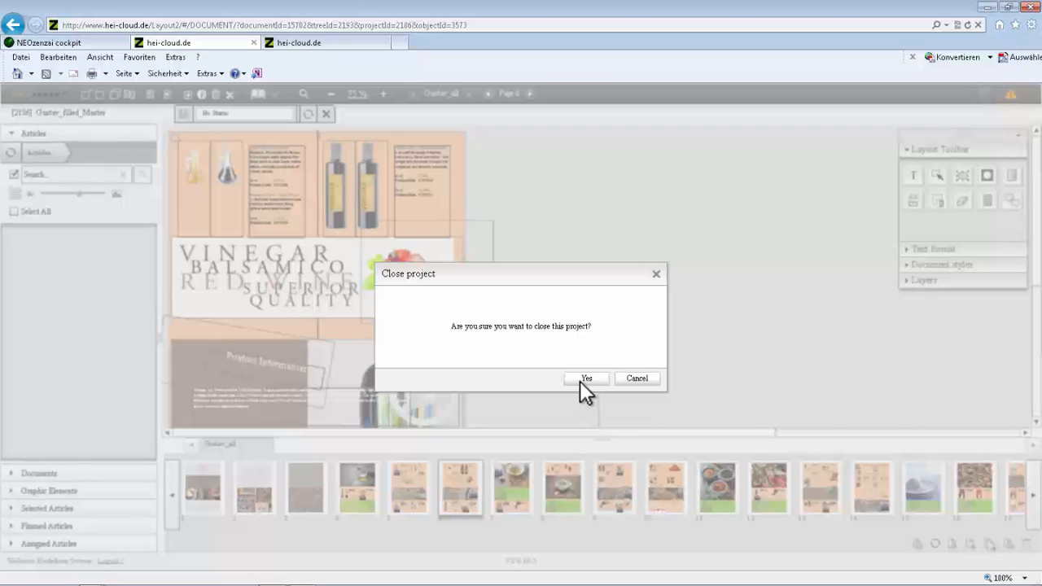
left_click(584, 379)
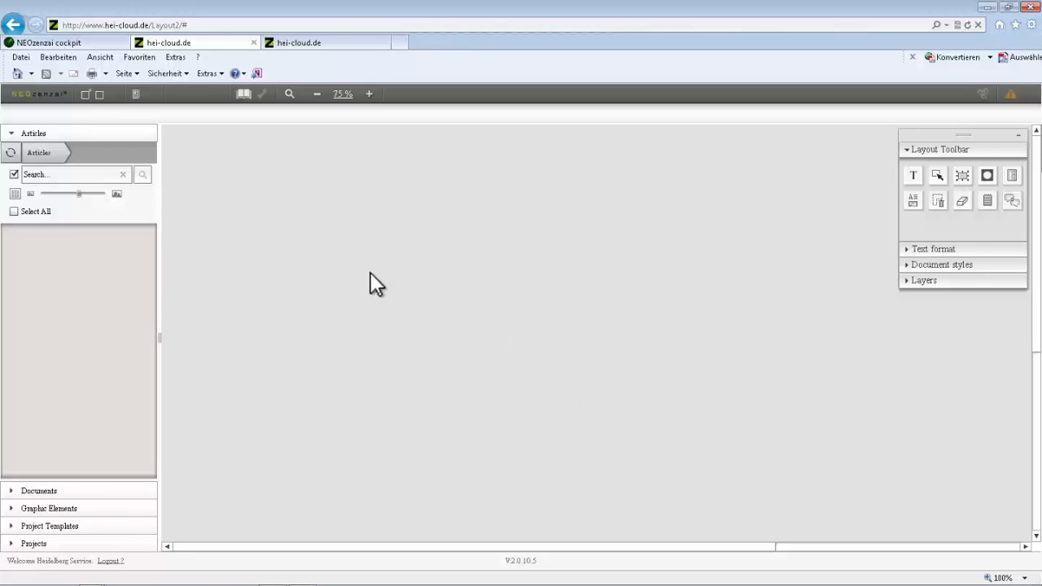
Step: Start a new project from the MS_Cover_Masterpage_Grid_MA template in Projekt Vorlagen > Gustav_Master > Monthly_Specials
left_click(86, 95)
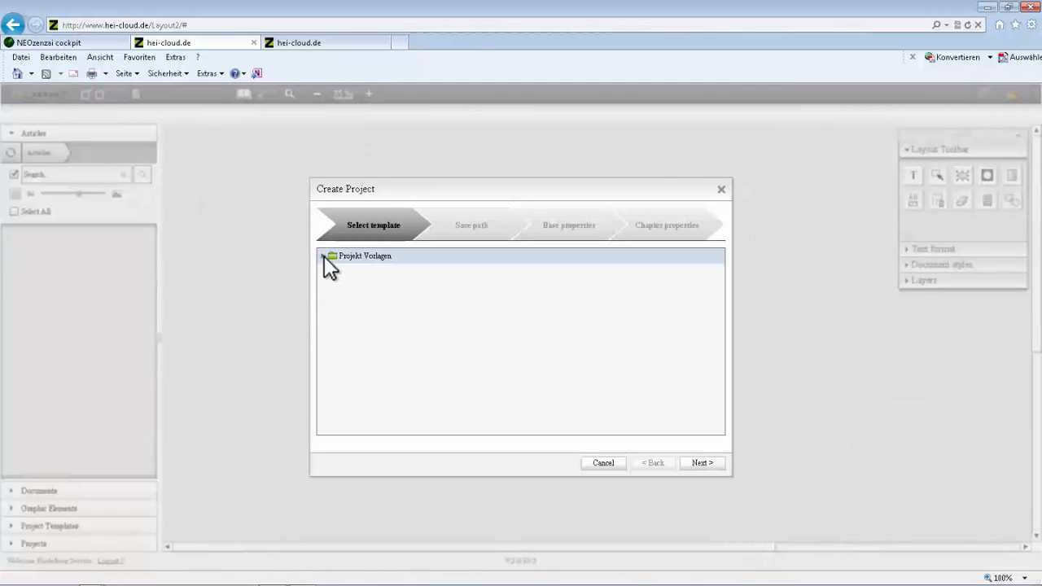
left_click(324, 256)
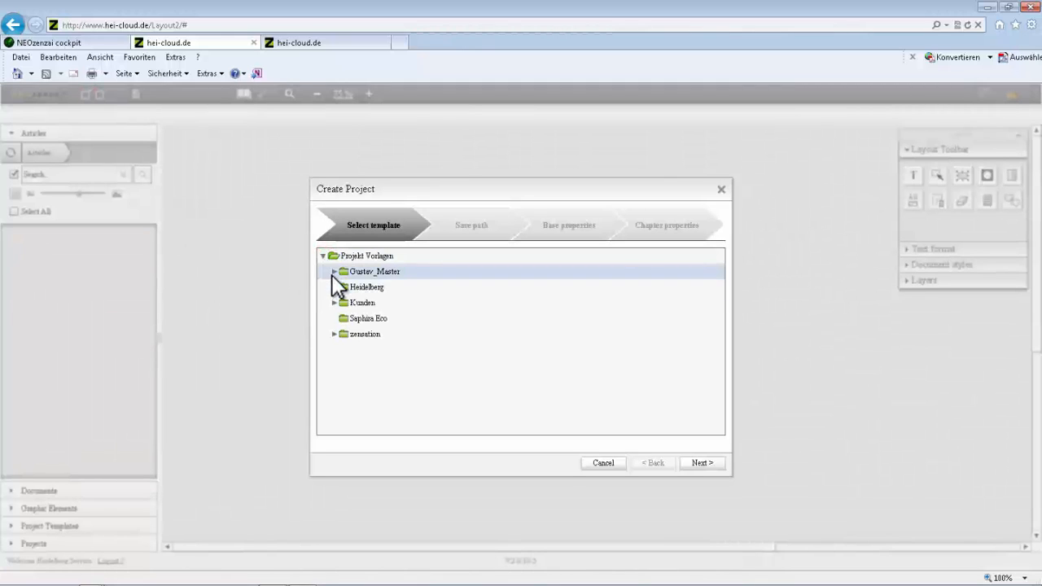
left_click(333, 272)
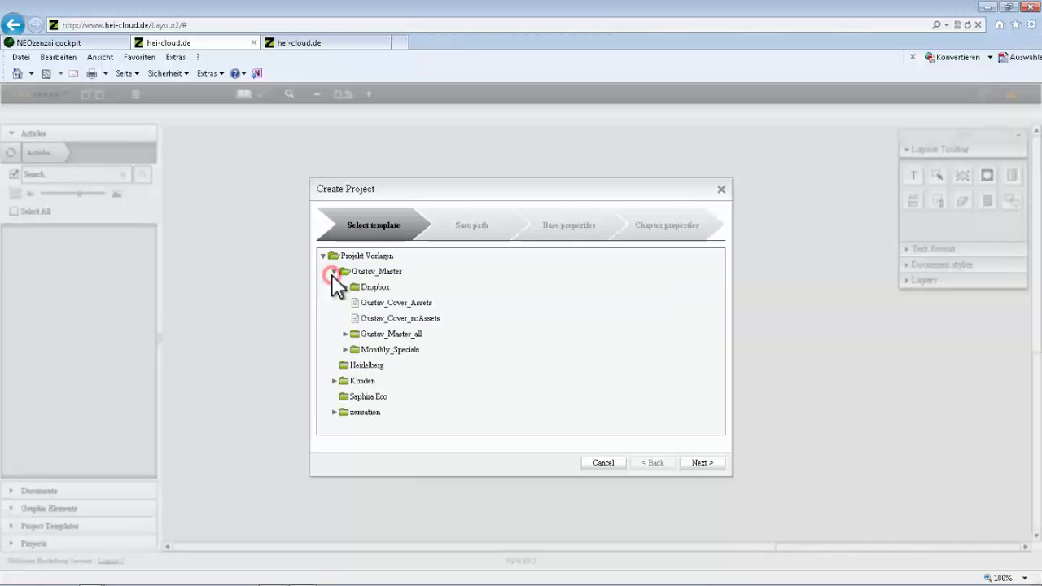
left_click(345, 350)
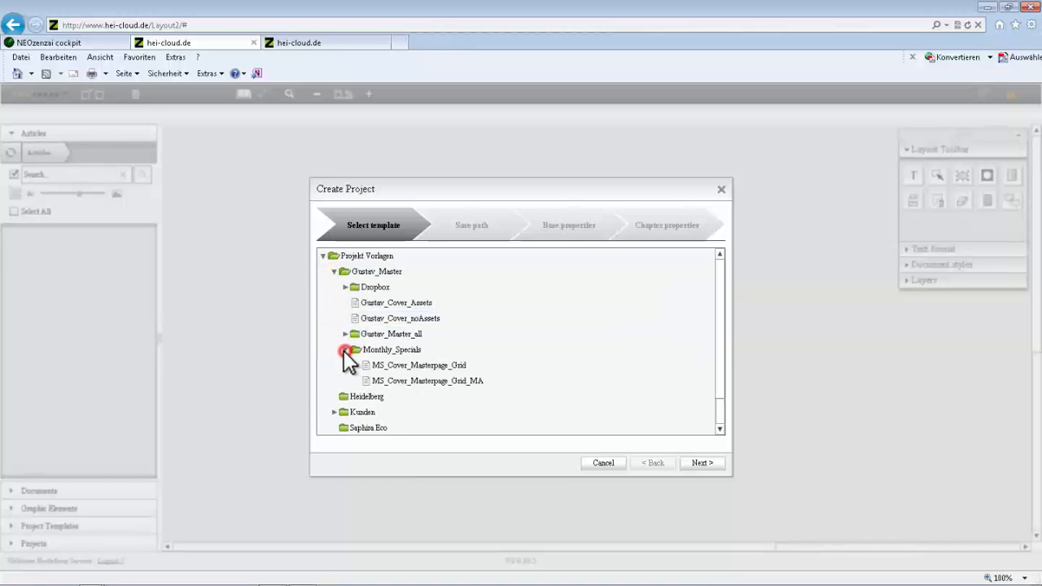
left_click(431, 381)
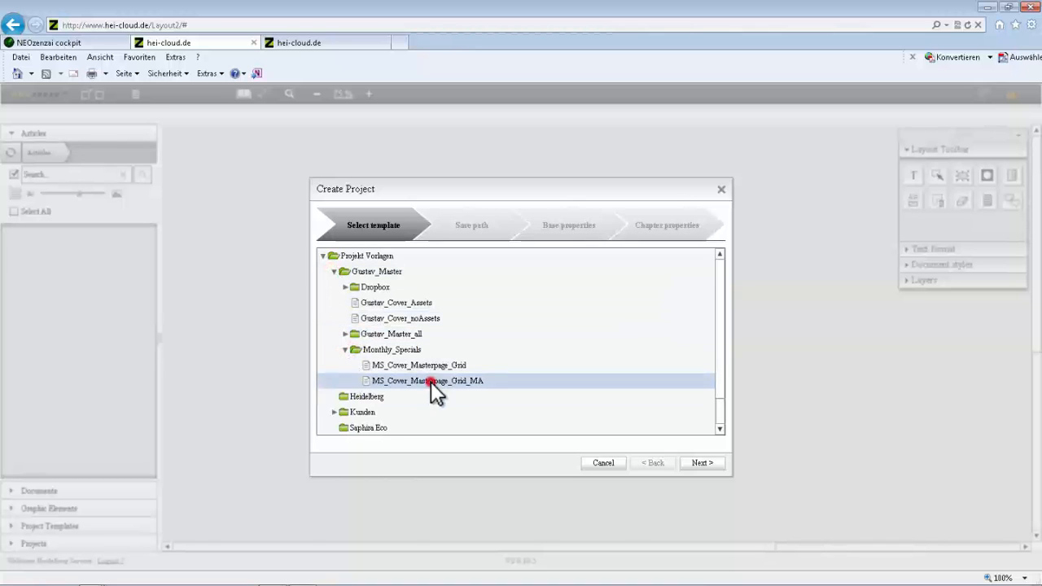
left_click(713, 465)
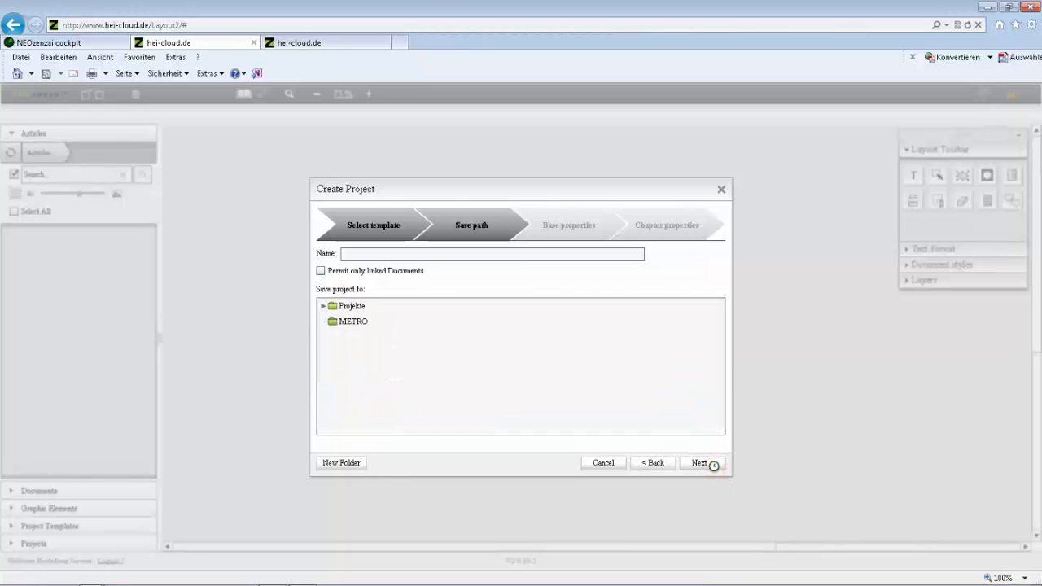
Step: Name the project Special_August, save it in the Projekte > Demonstrations folder, and continue through the wizard to create it
left_click(380, 254)
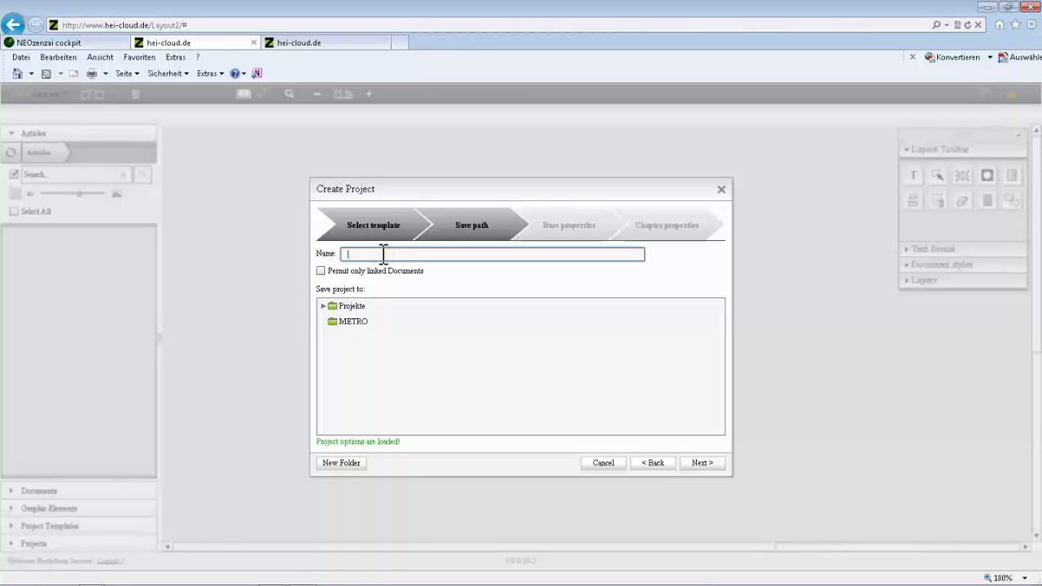
type("Spe")
type("cial")
type("_Auto")
type("st")
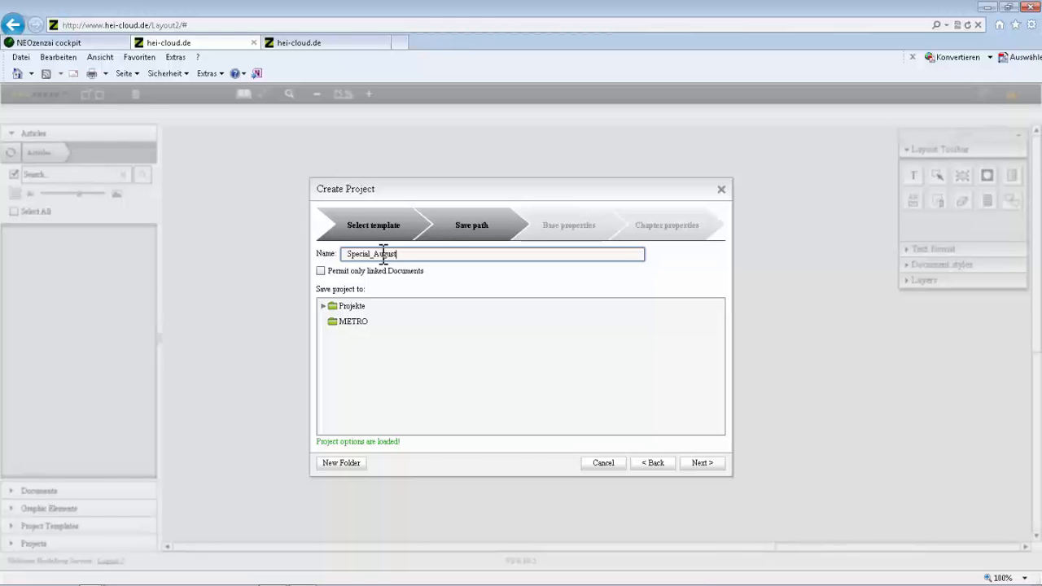
left_click(323, 307)
left_click(357, 324)
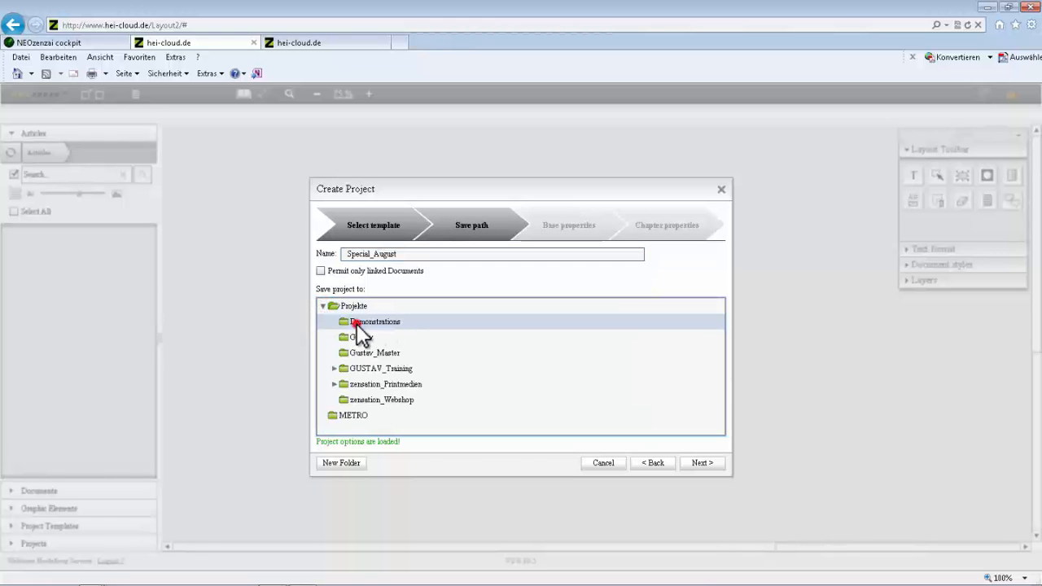
left_click(703, 462)
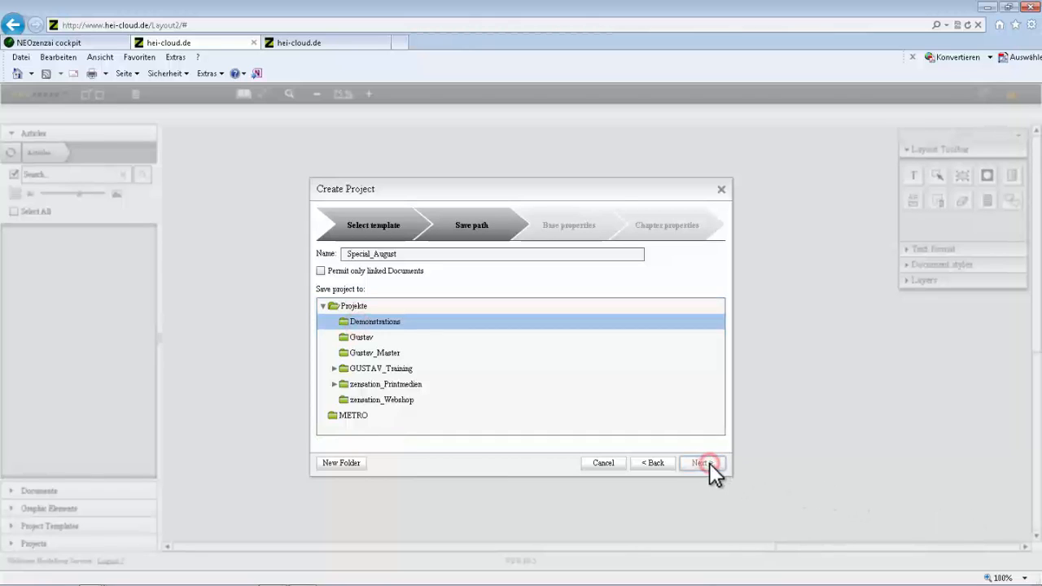
left_click(709, 463)
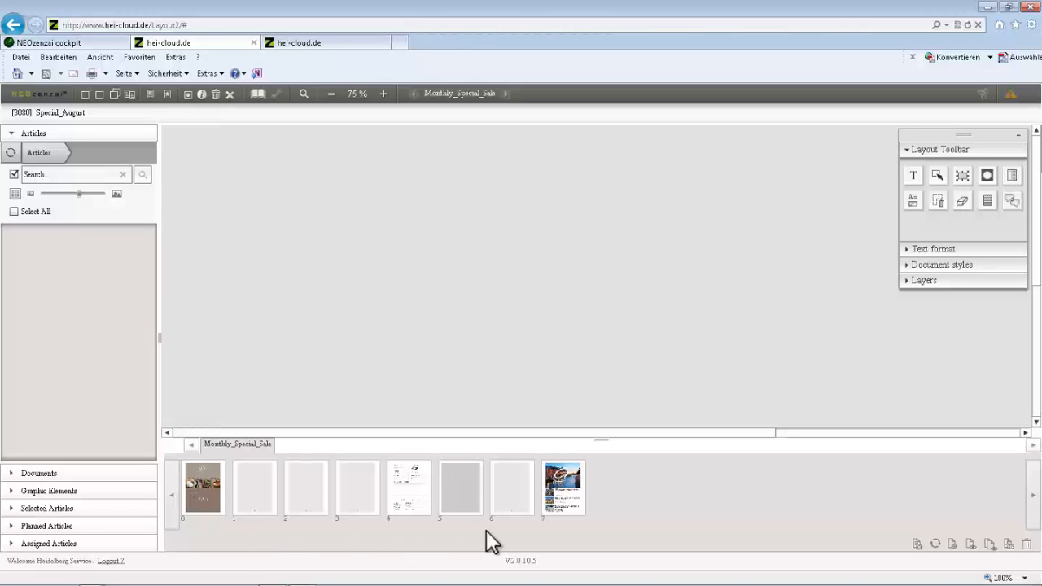
Step: Open cover page 0 of the Monthly_Special_Sale chapter and replace the month text July with August
double_click(203, 491)
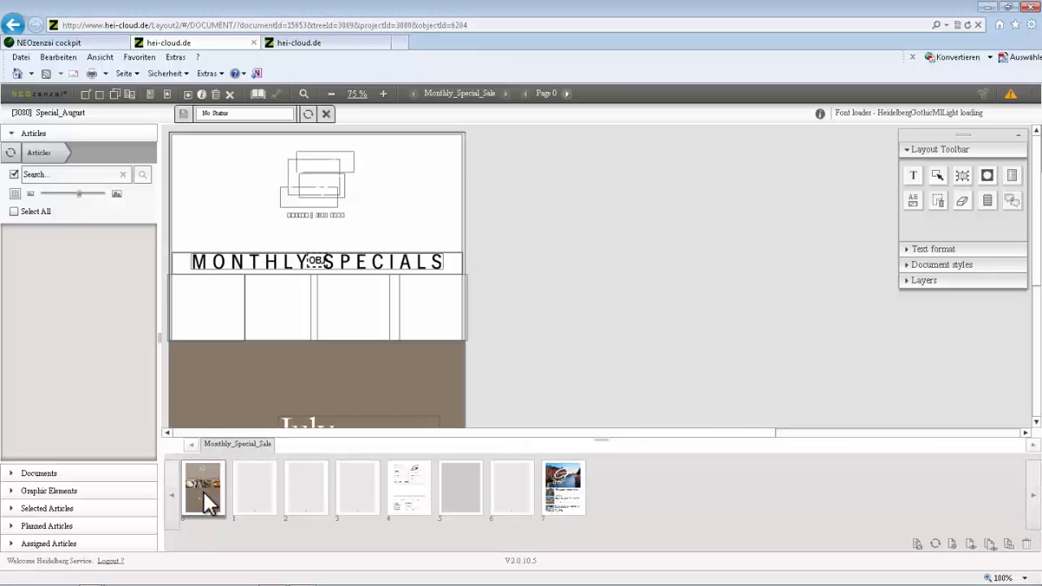
left_click(331, 94)
left_click(331, 94)
left_click(331, 94)
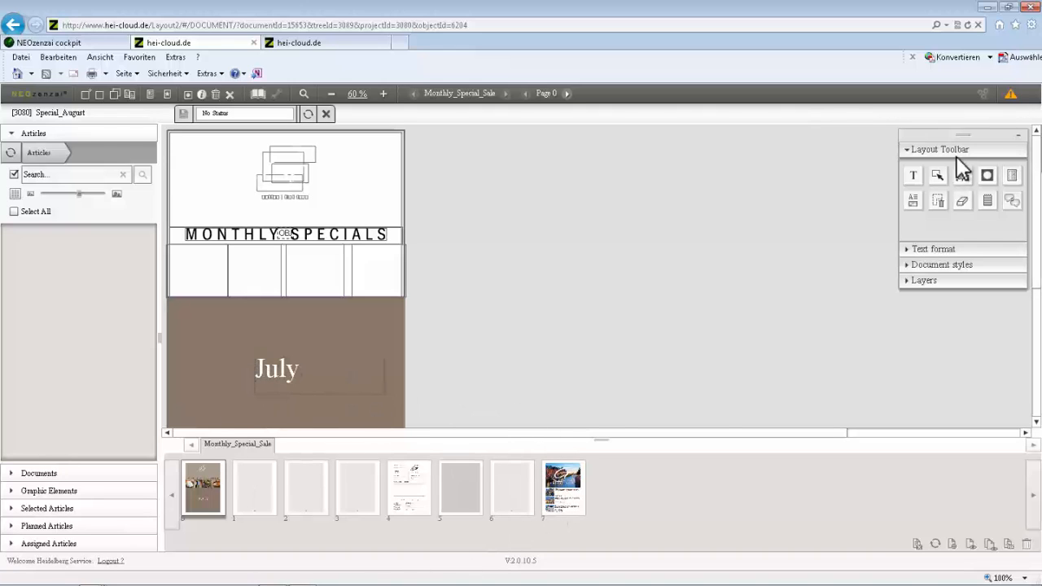
left_click(915, 179)
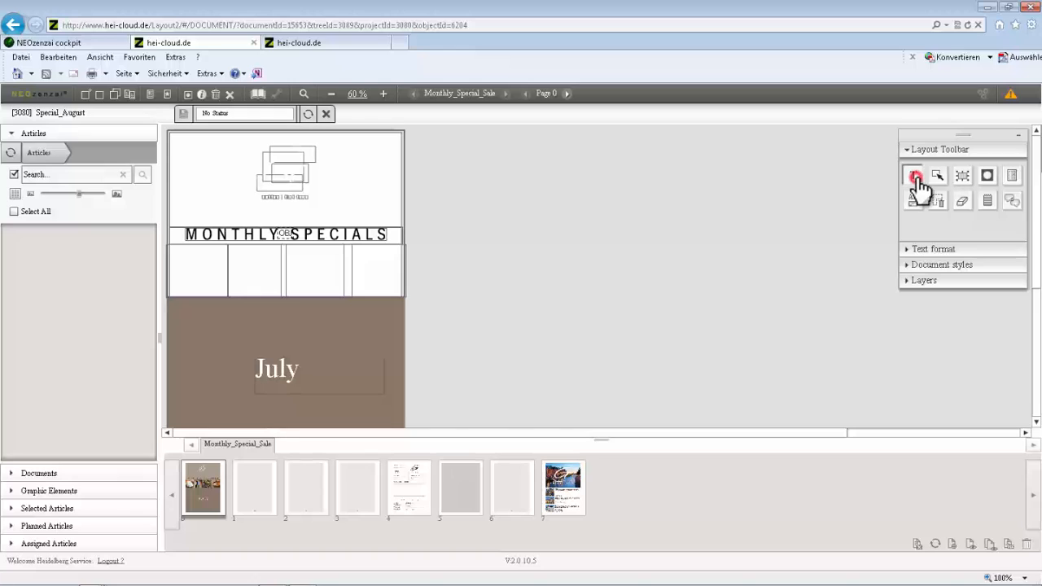
left_click(296, 369)
double_click(295, 369)
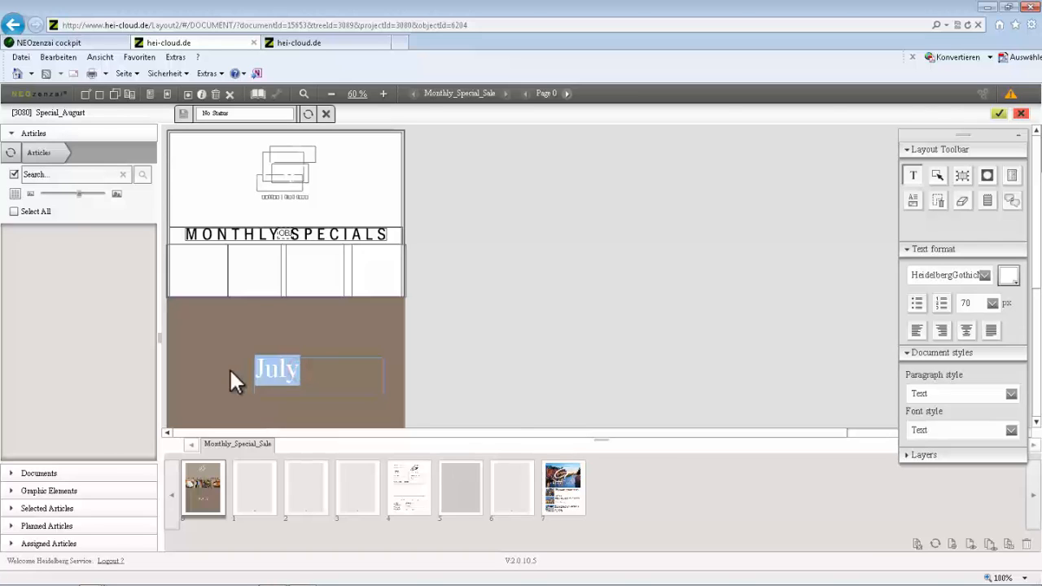
type("August")
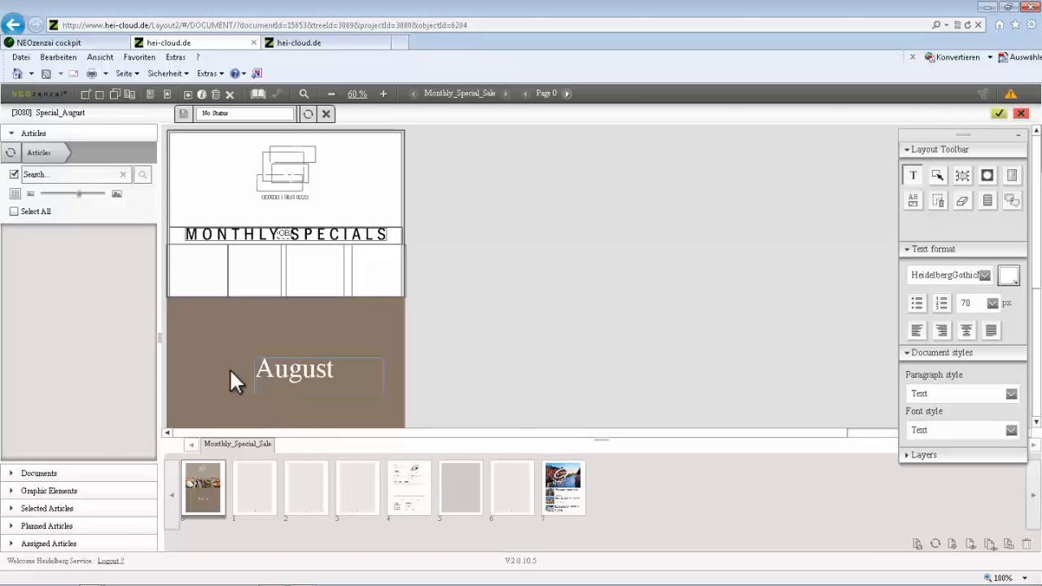
left_click(999, 114)
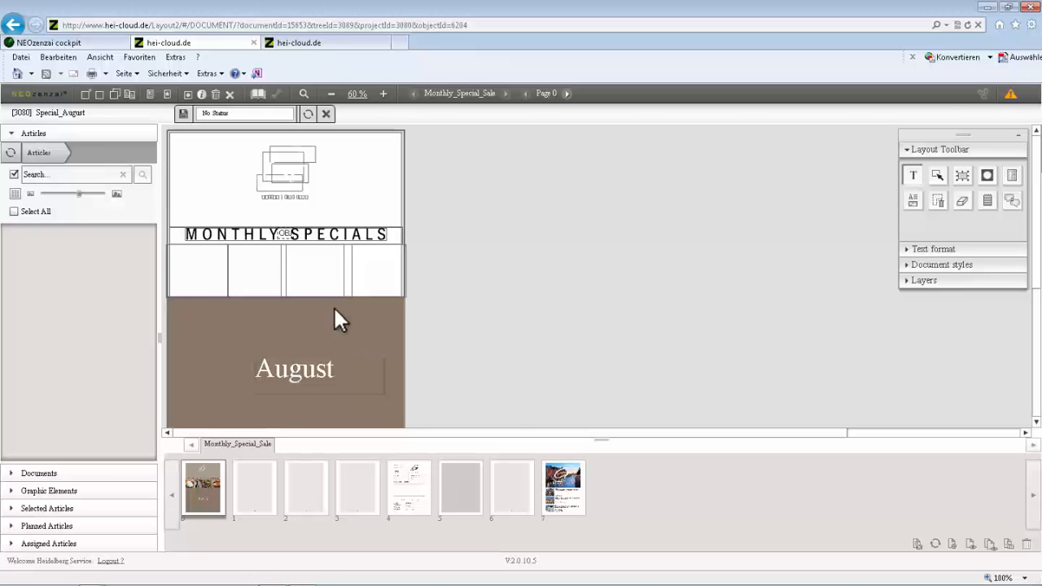
Step: Save the cover changes and open page 4 of the chapter, followed by the empty page 1
double_click(407, 503)
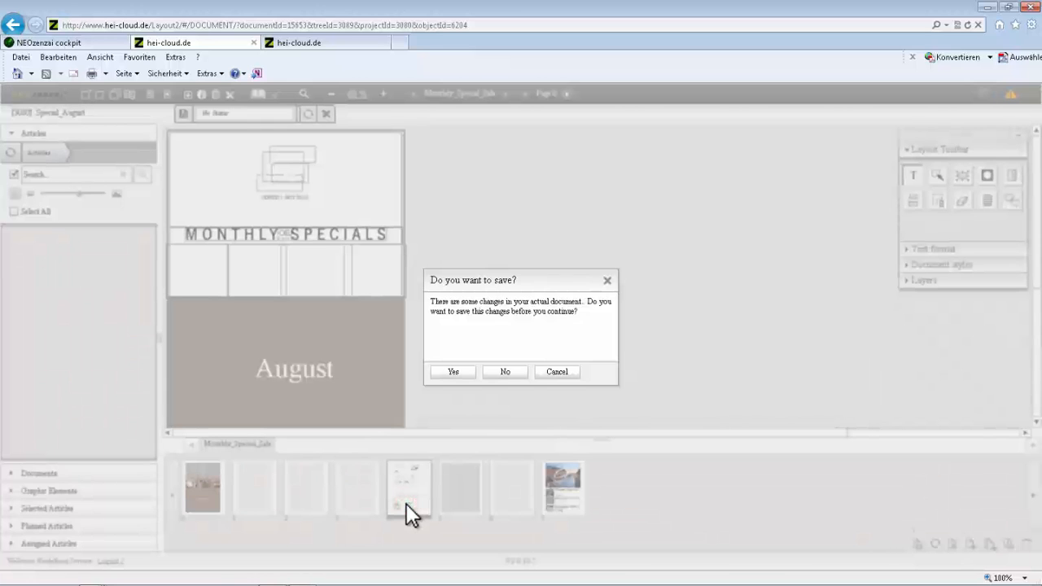
left_click(454, 372)
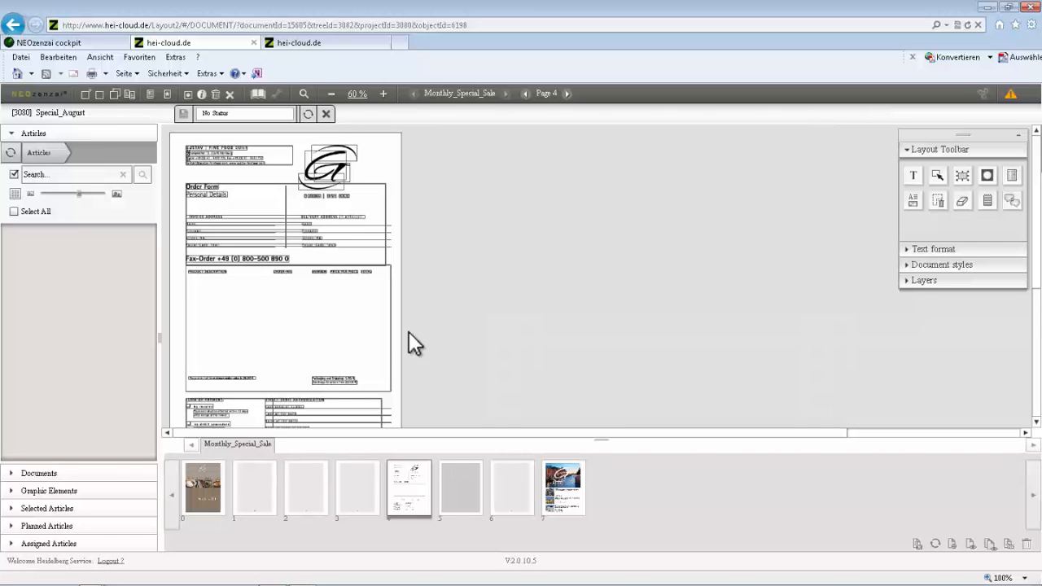
left_click(254, 489)
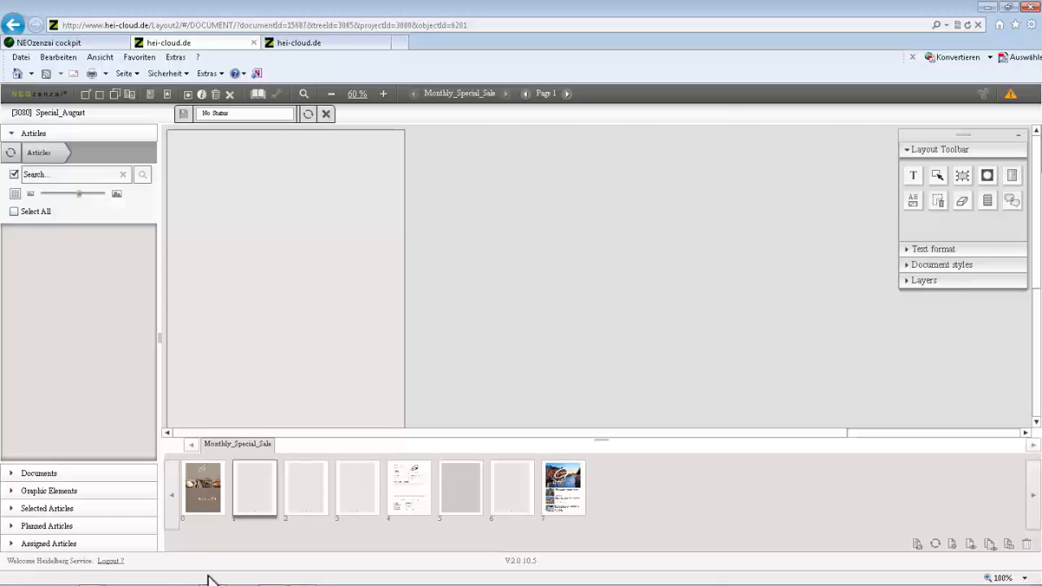
Step: Switch to PowerPoint, view the PageLayouter.pptx slides on page construction and sample assets as a slide show, and return to the Layout2 browser window
mouse_move(213, 576)
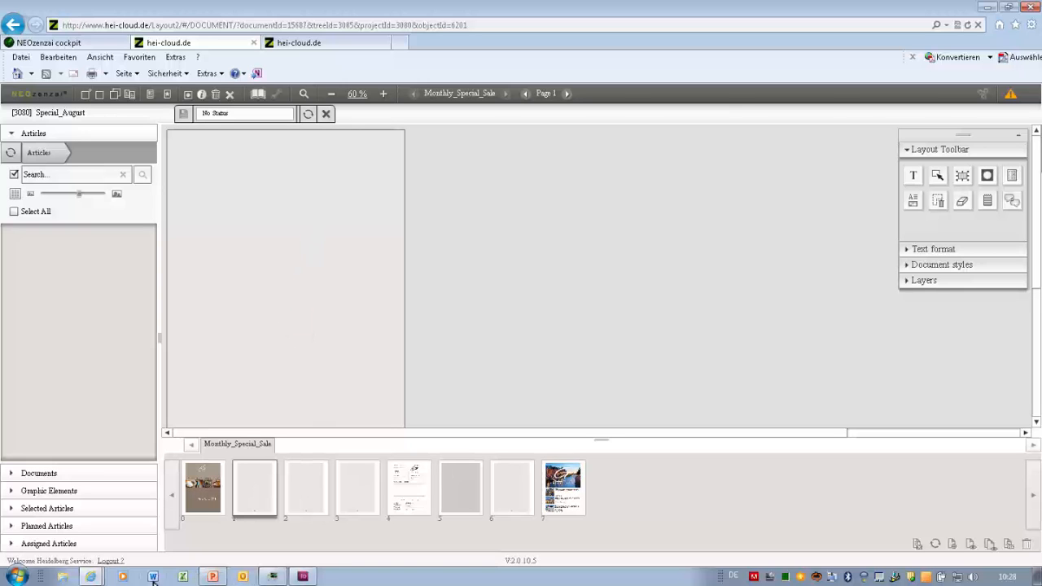
left_click(213, 577)
key("F5")
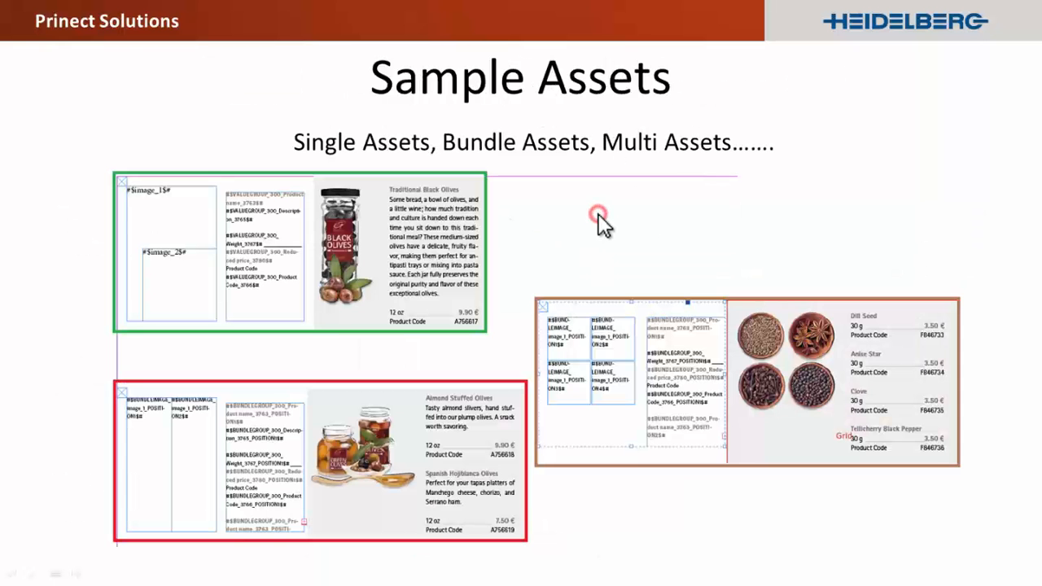
left_click(600, 219)
key("Escape")
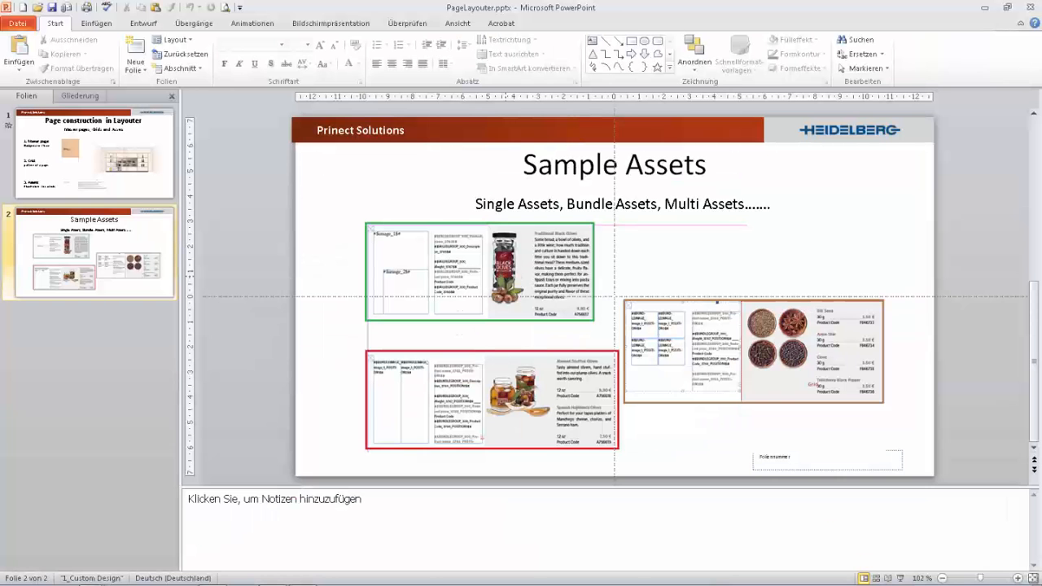
left_click(89, 575)
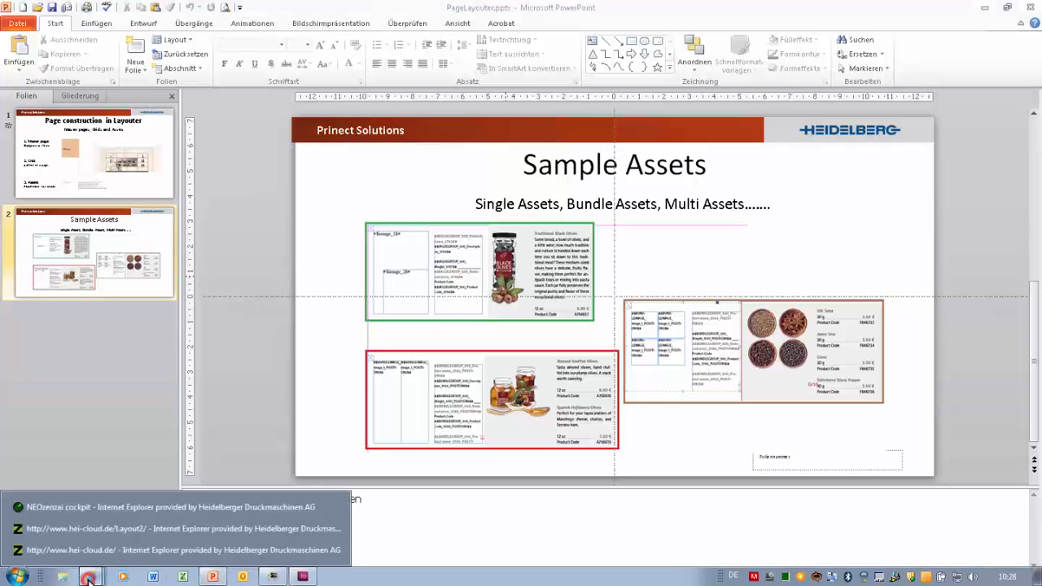
left_click(88, 529)
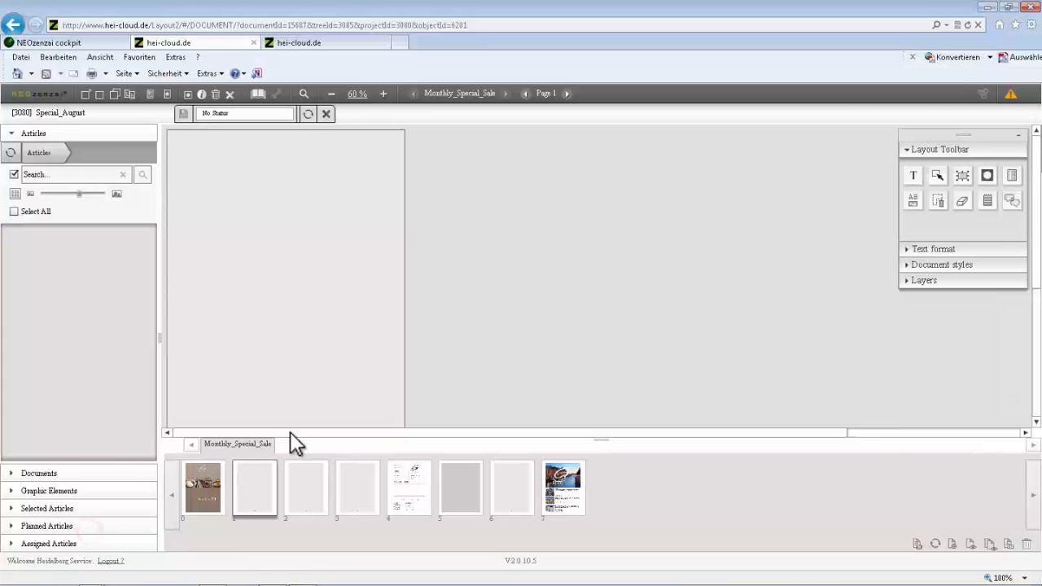
Step: Show the grid and placeholder texts on page 1, and list the articles of GUSTAV_Master > Monthly_Specials
left_click(1013, 181)
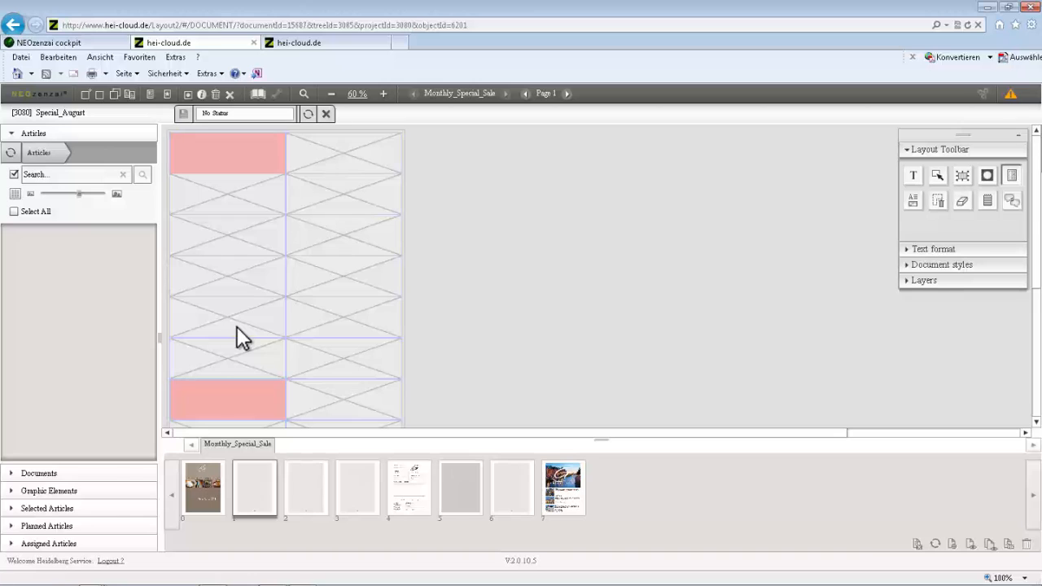
left_click(912, 200)
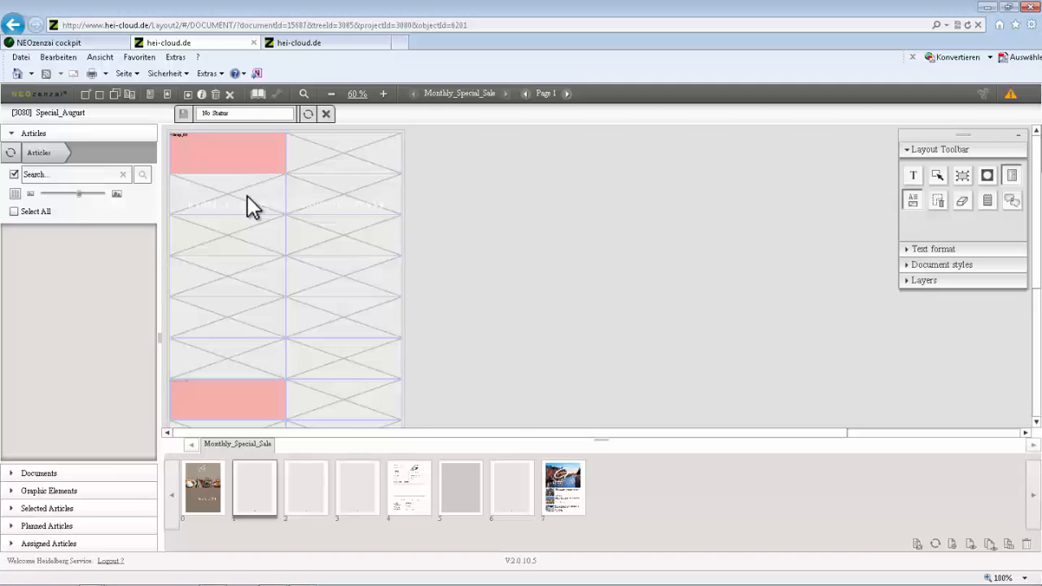
left_click(42, 154)
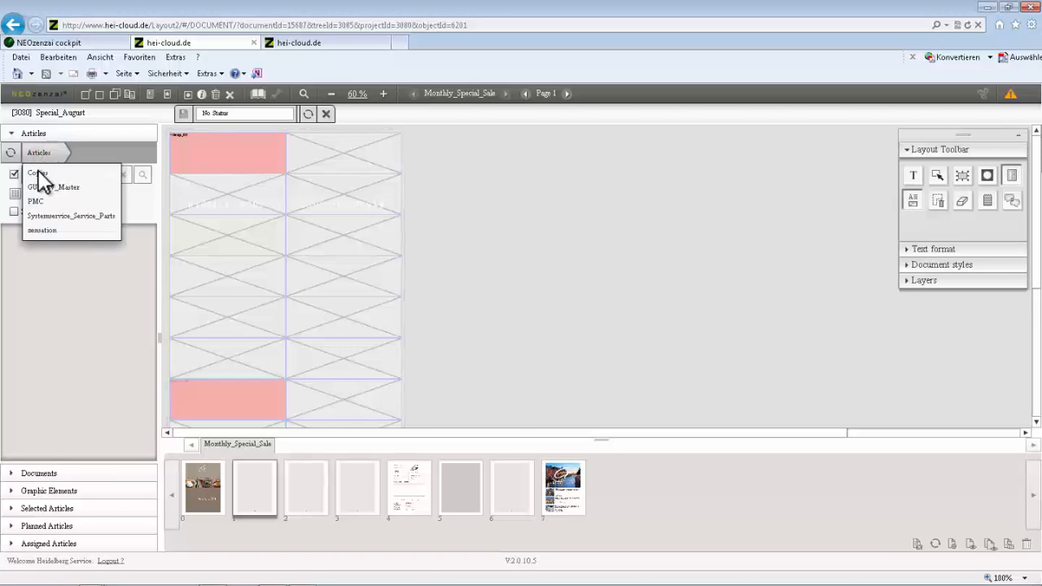
left_click(44, 187)
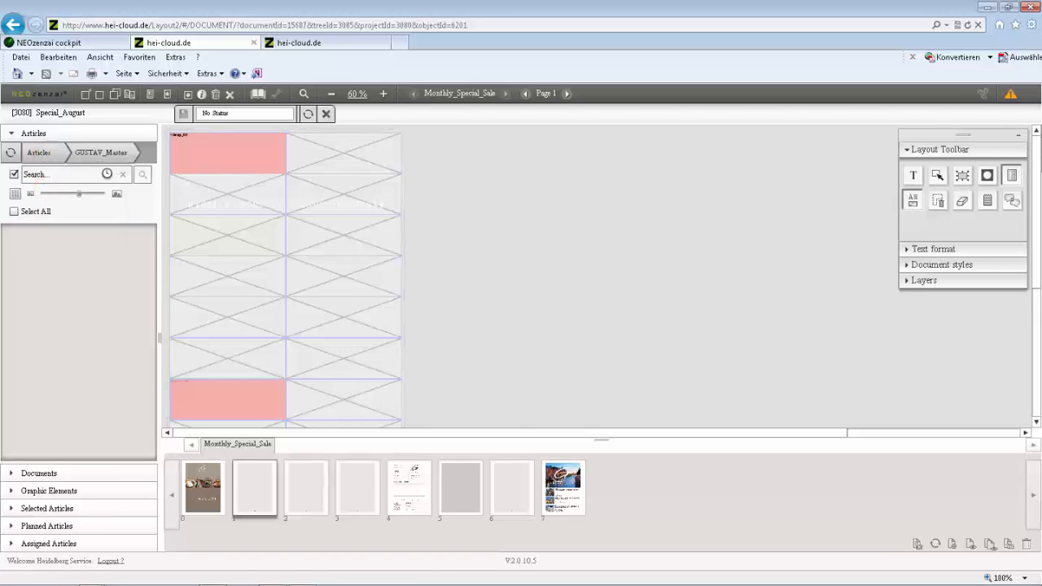
left_click(118, 154)
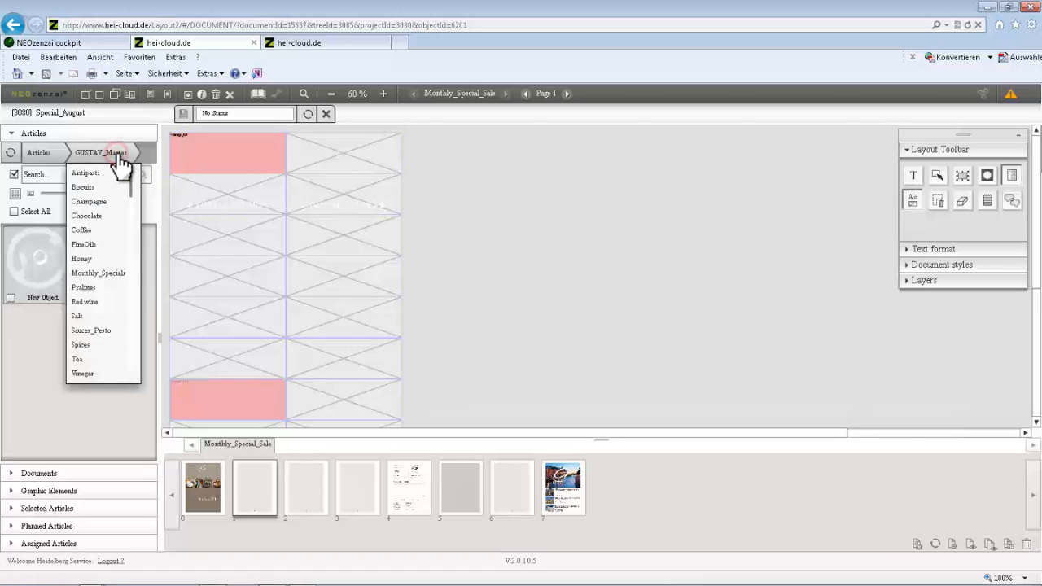
left_click(101, 273)
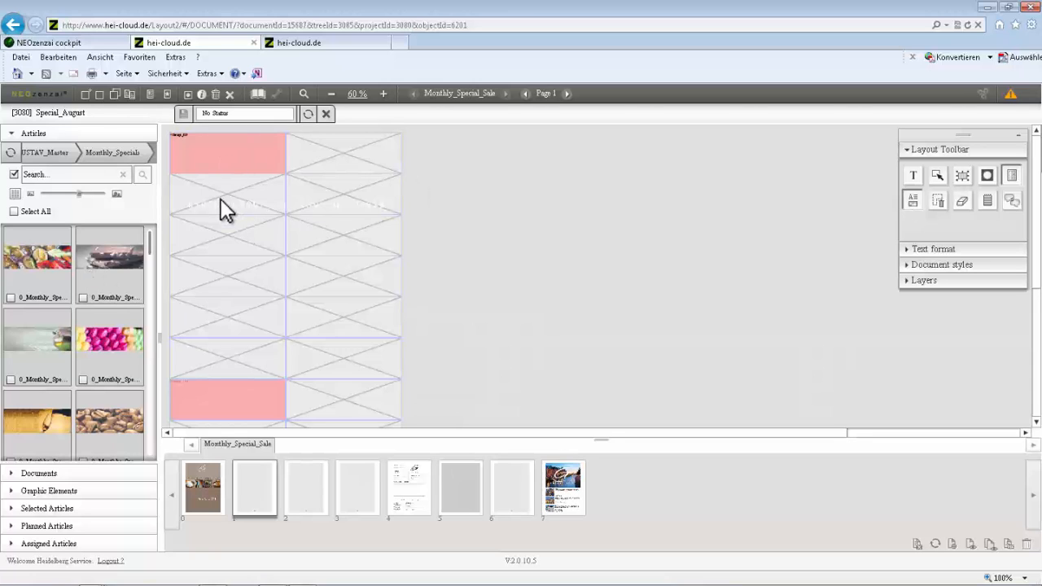
Step: Place the 0_Monthly_Special_Antipasti article in both red grid fields of page 1, hide the grid, and show the page at 55%
left_click_drag(34, 262, 222, 144)
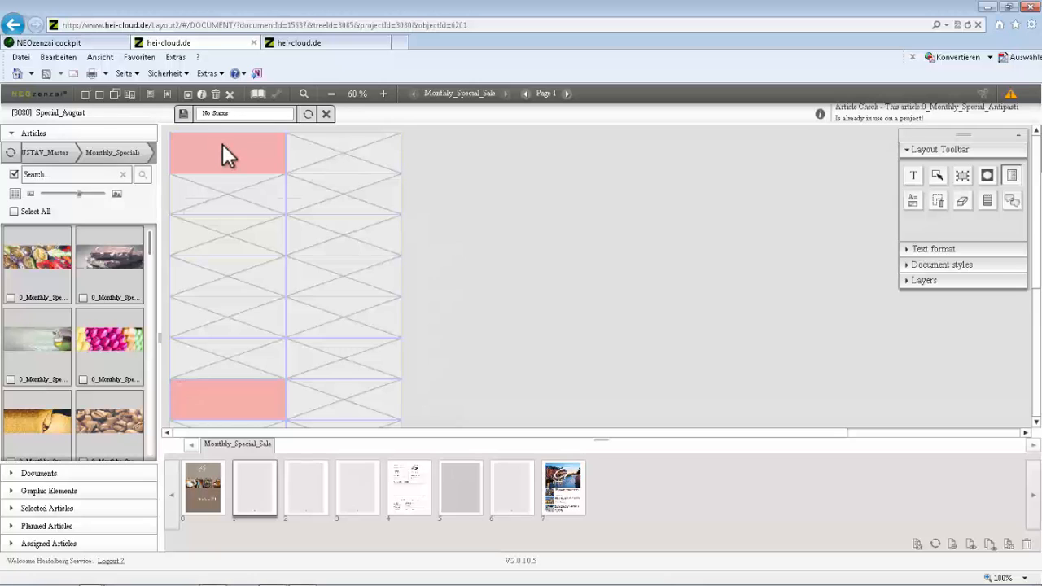
left_click_drag(34, 262, 255, 398)
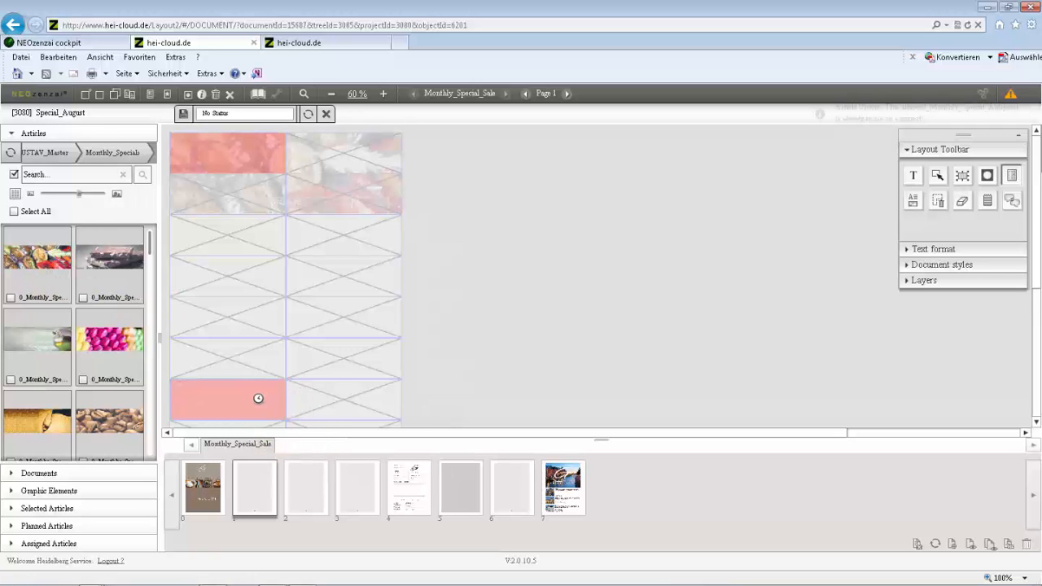
left_click(1012, 177)
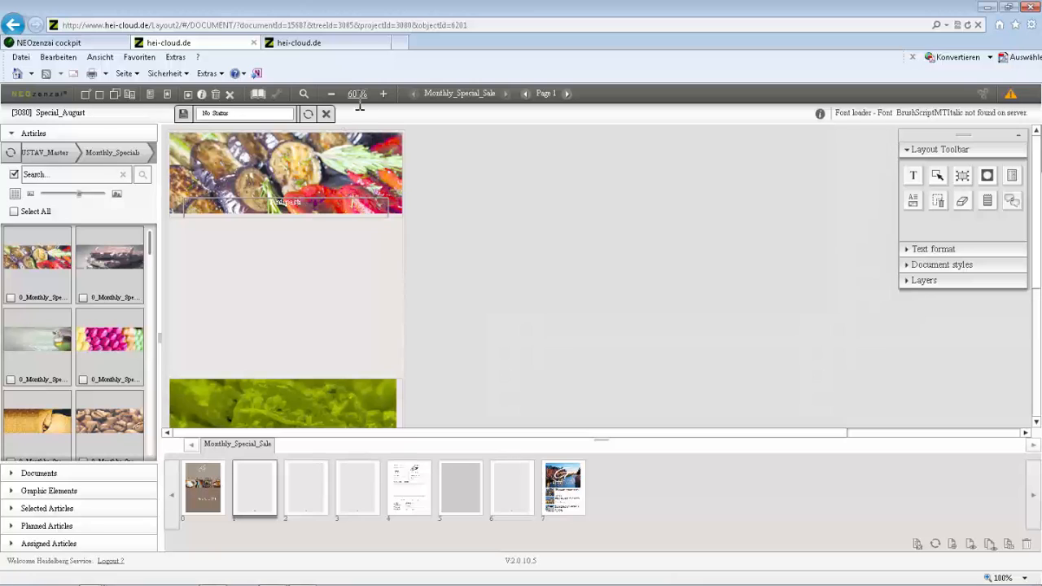
left_click(330, 93)
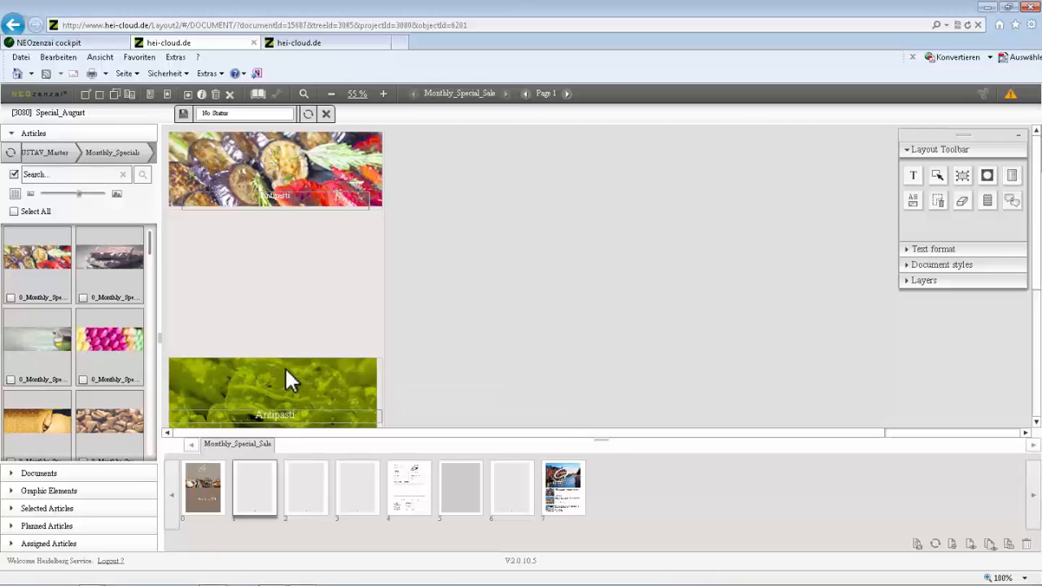
Step: Scale the green Antipasti image across the full page width, to about 605 by 219 pixels, and apply the change
left_click(962, 175)
left_click(286, 384)
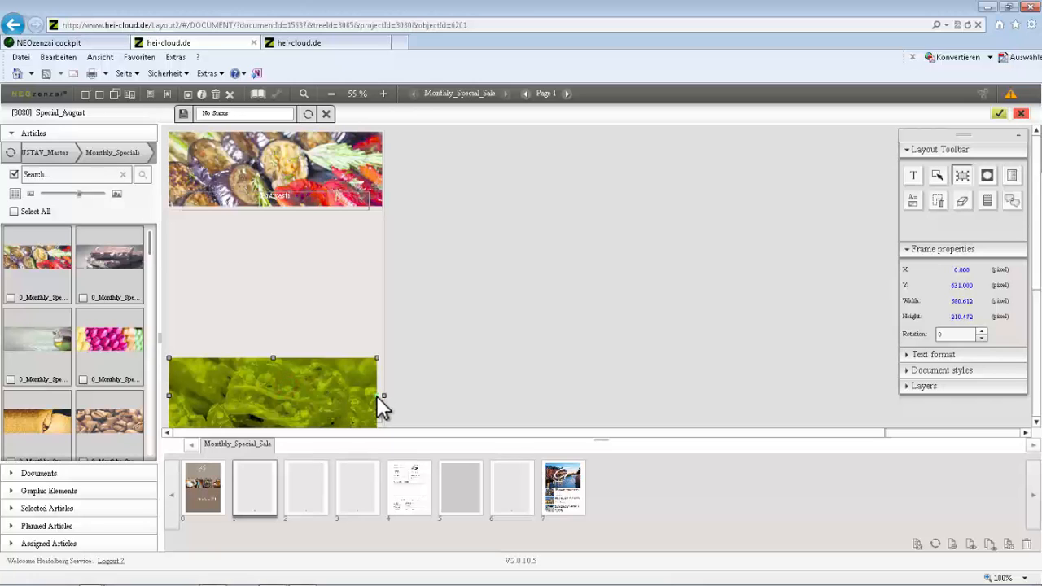
left_click_drag(376, 395, 385, 395)
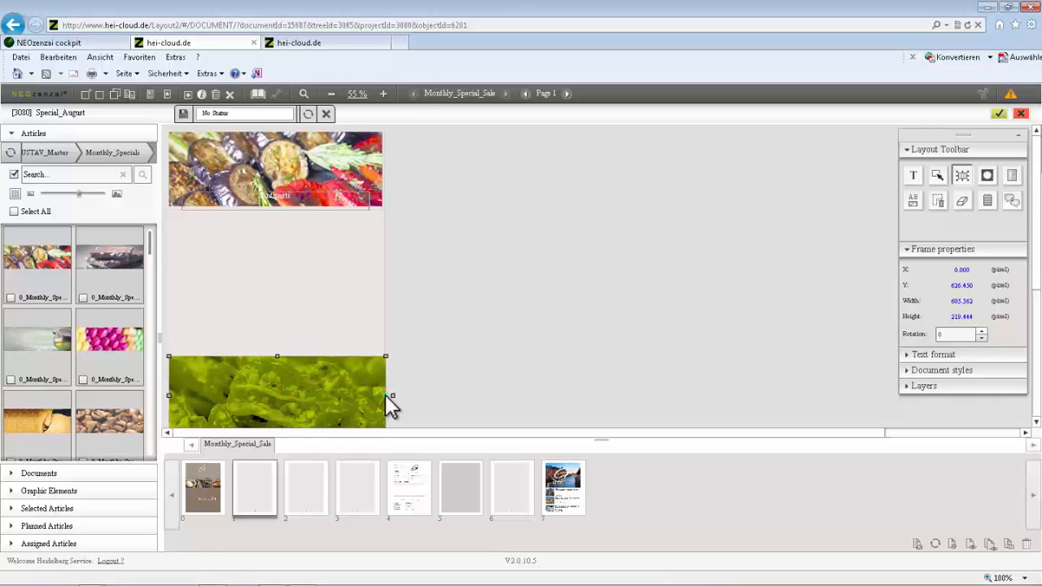
left_click(999, 115)
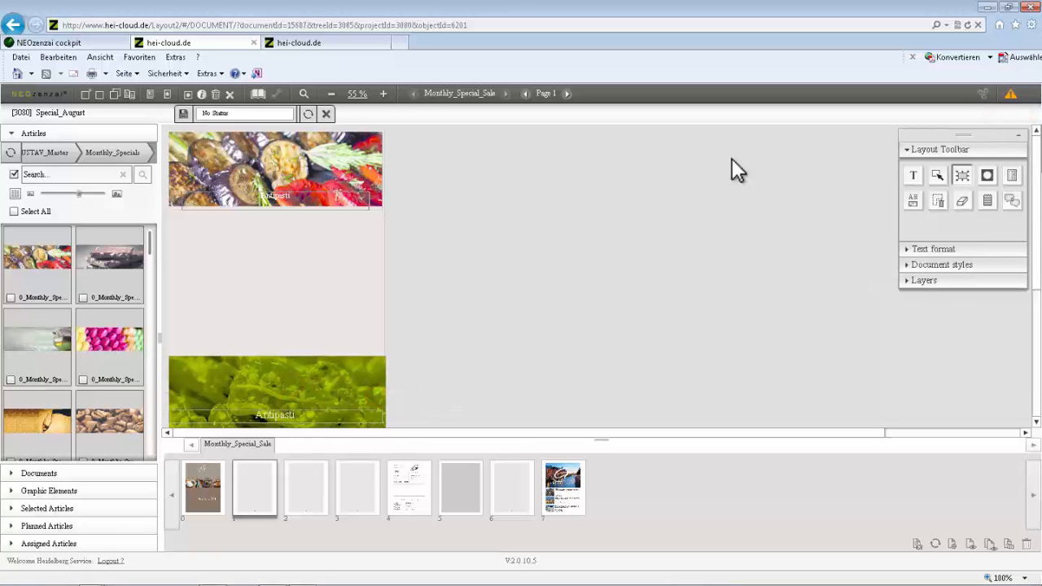
Step: Crop the upper edge of the green Antipasti image to a height of about 201 pixels and apply the crop
left_click(987, 177)
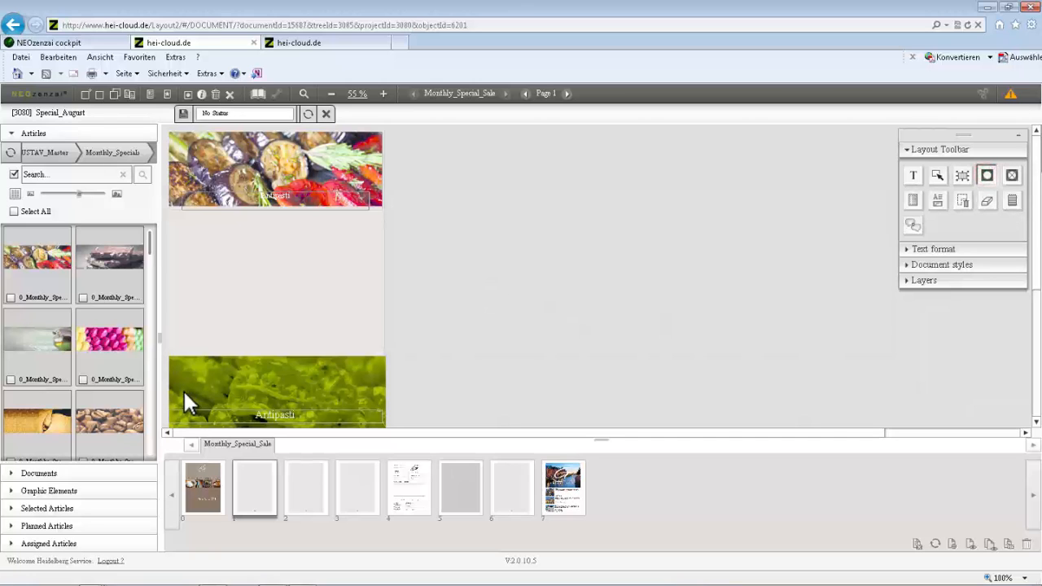
left_click(268, 379)
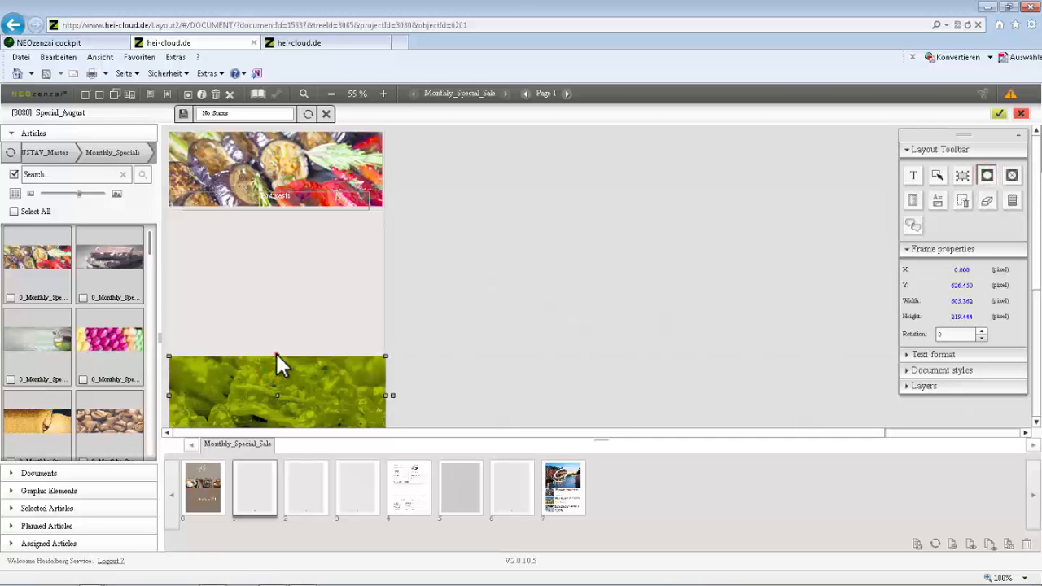
left_click_drag(276, 356, 276, 362)
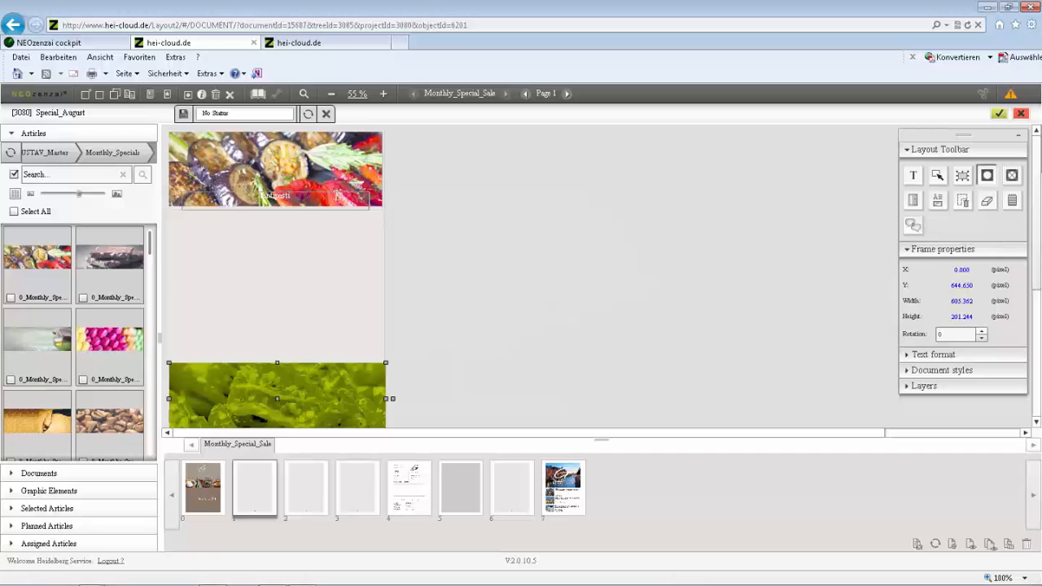
left_click(999, 114)
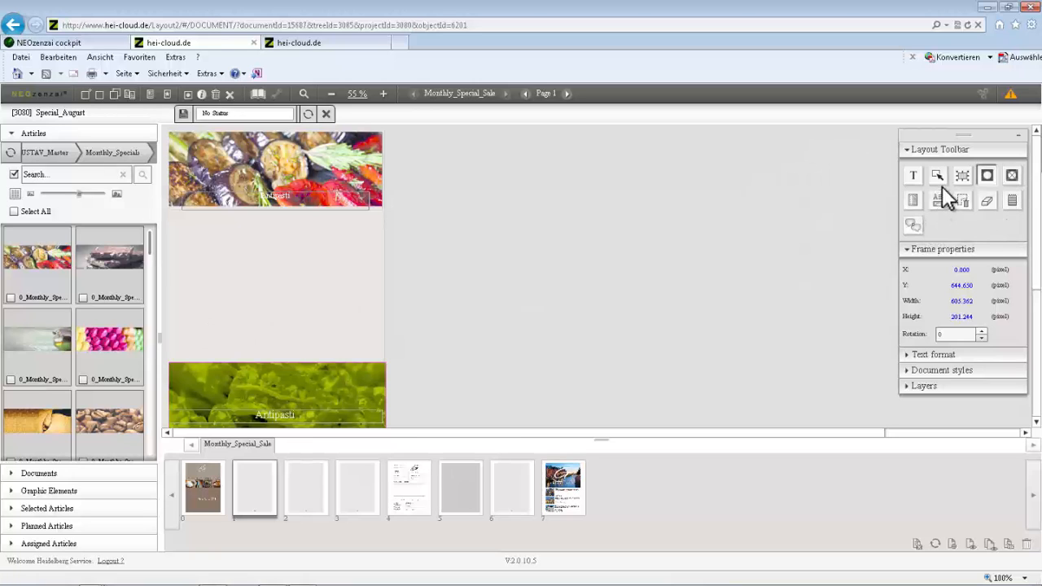
left_click(962, 177)
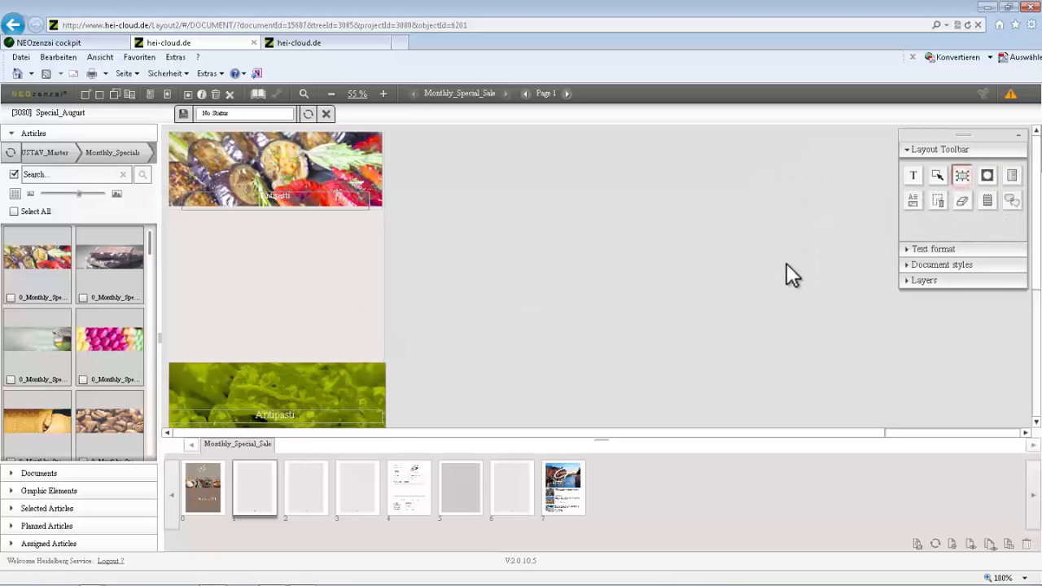
Step: Show the grid on page 1 and list the document templates of GUSTAV_Master > Monthly_Specials > ProductArticles_Monthly_Specials_FV.indl
left_click(1011, 177)
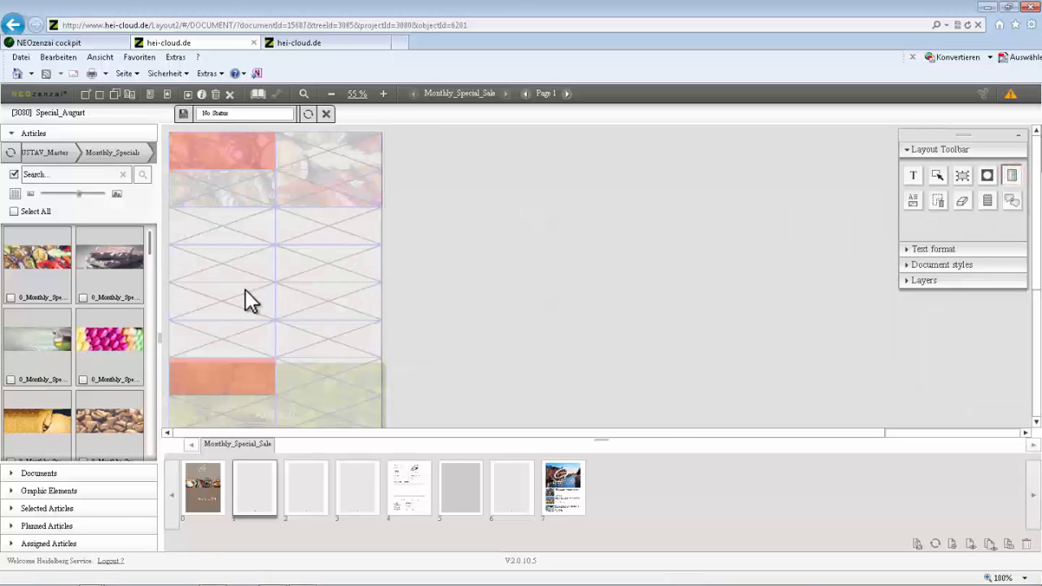
left_click(11, 473)
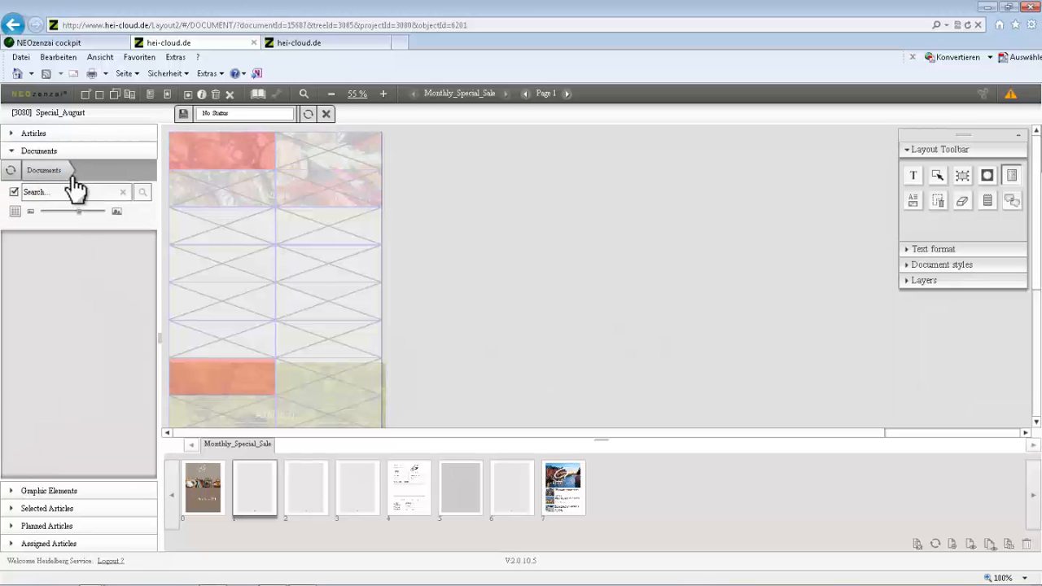
left_click(54, 169)
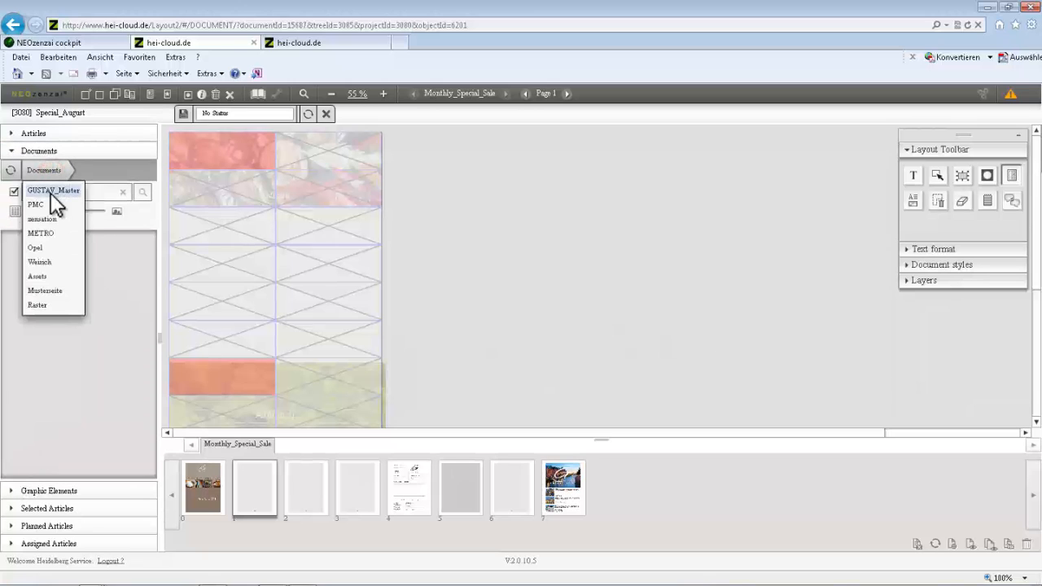
left_click(50, 191)
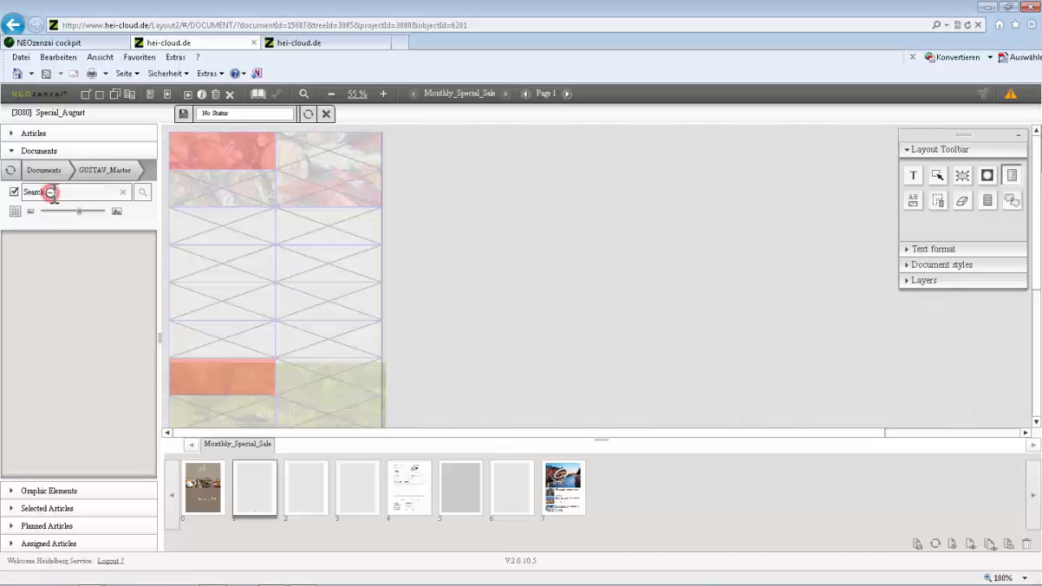
left_click(106, 172)
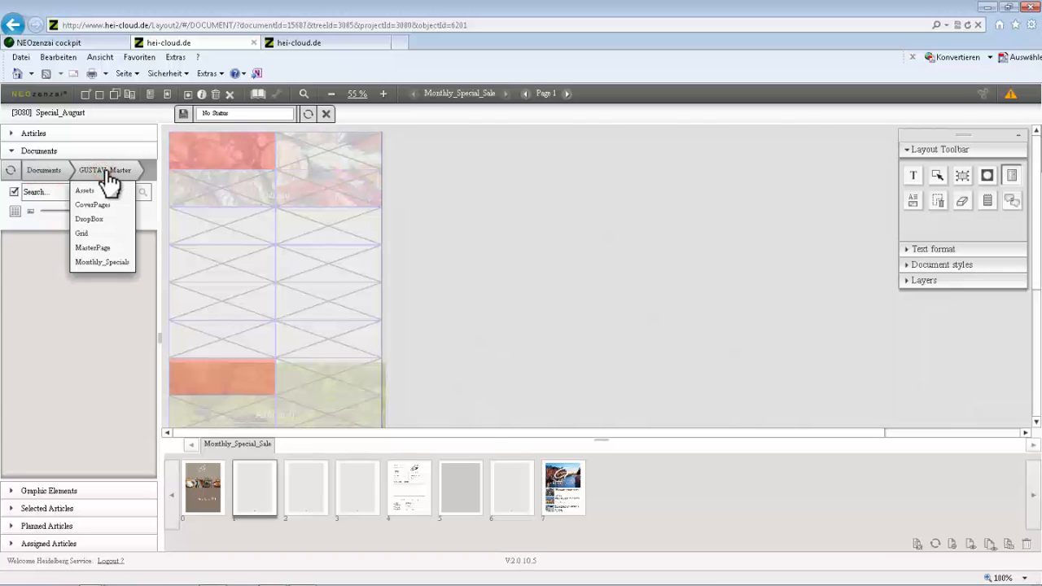
left_click(105, 262)
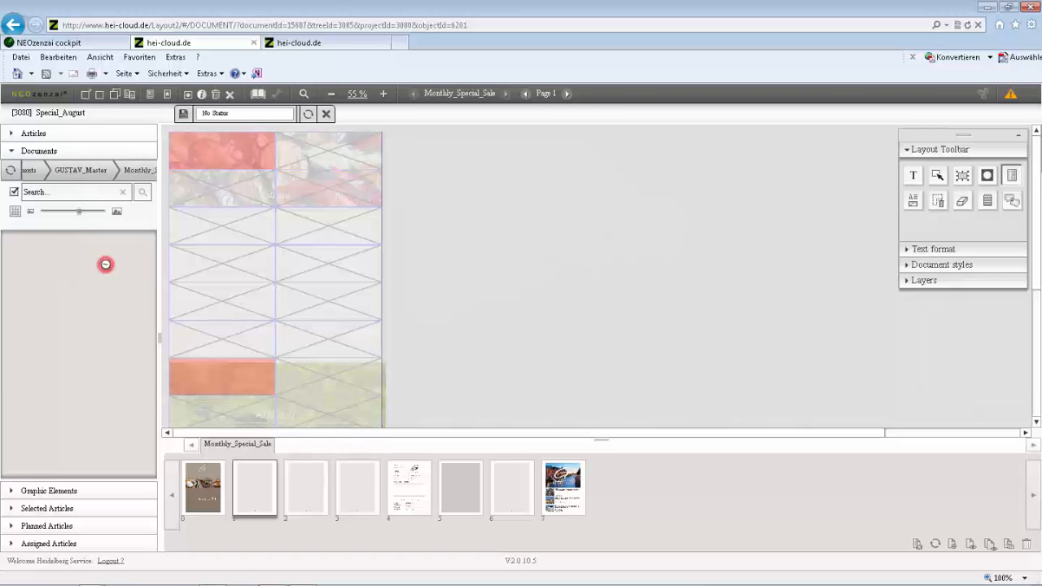
left_click(130, 184)
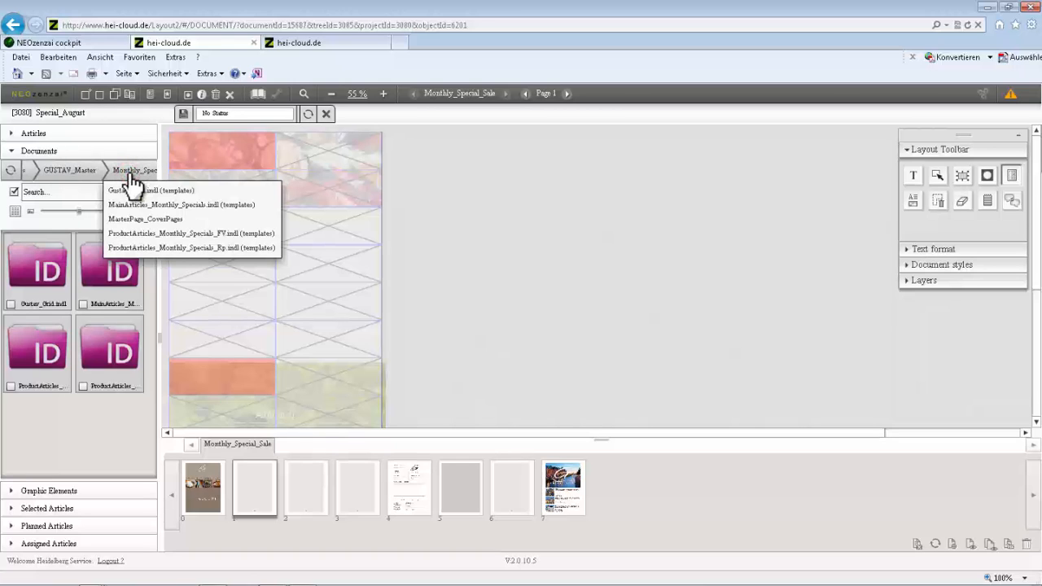
left_click(140, 232)
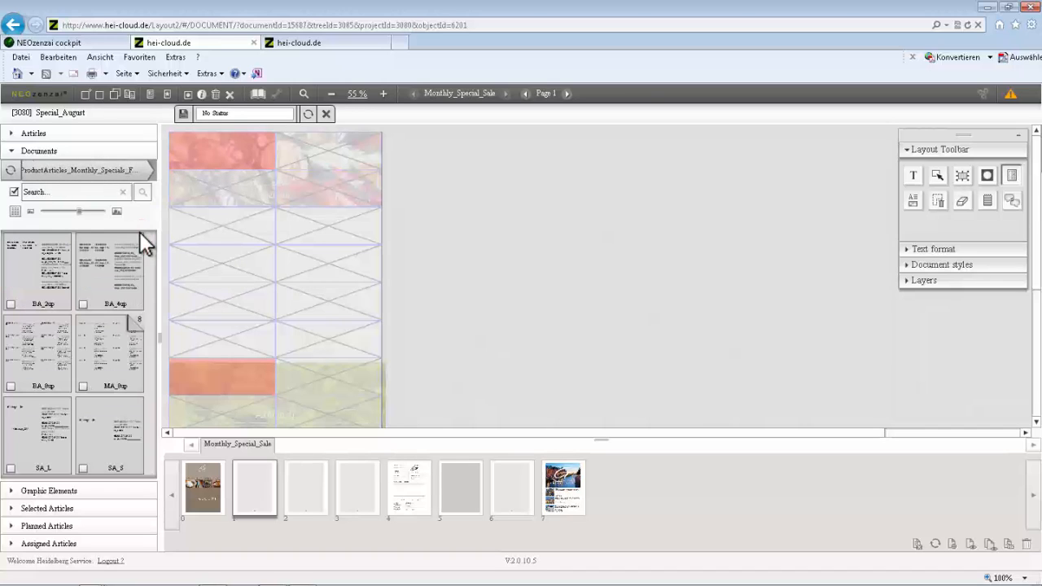
Step: Place the SA_L template in four grid fields, both columns of the first and third rows between the Antipasti images
left_click(205, 231)
left_click(312, 227)
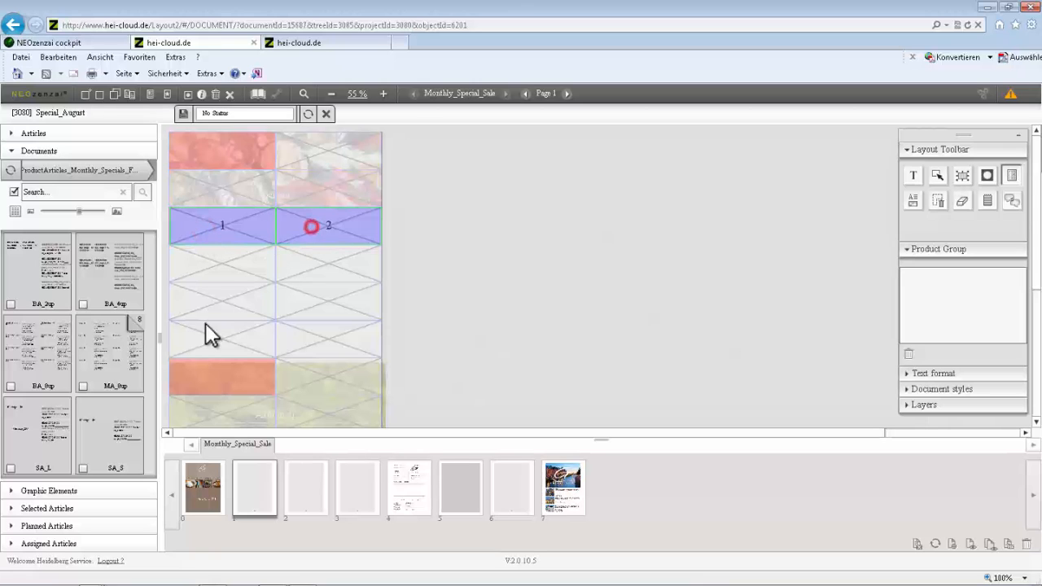
left_click(196, 313)
left_click(294, 306)
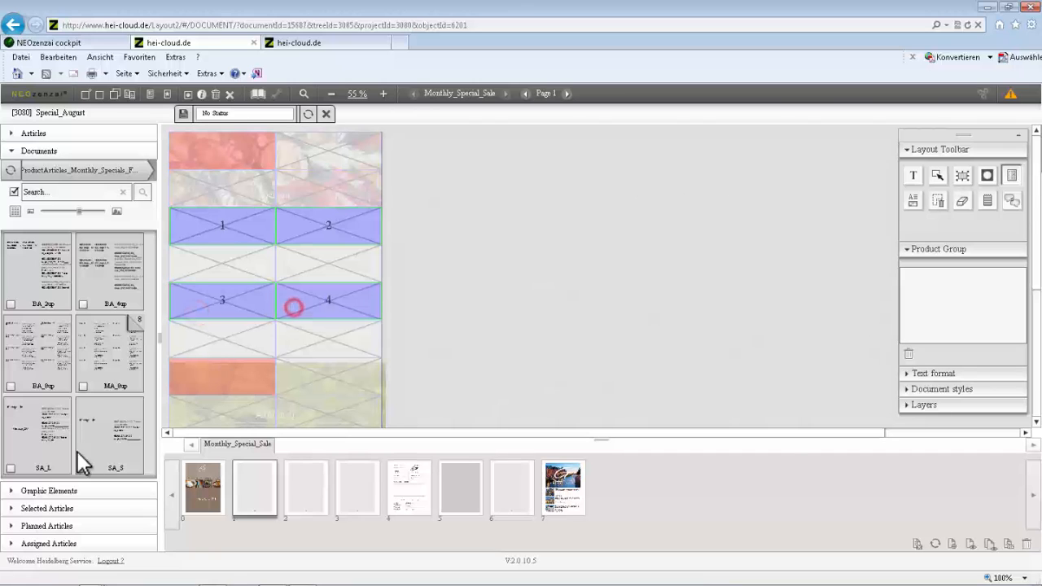
left_click(41, 437)
left_click_drag(40, 438, 233, 231)
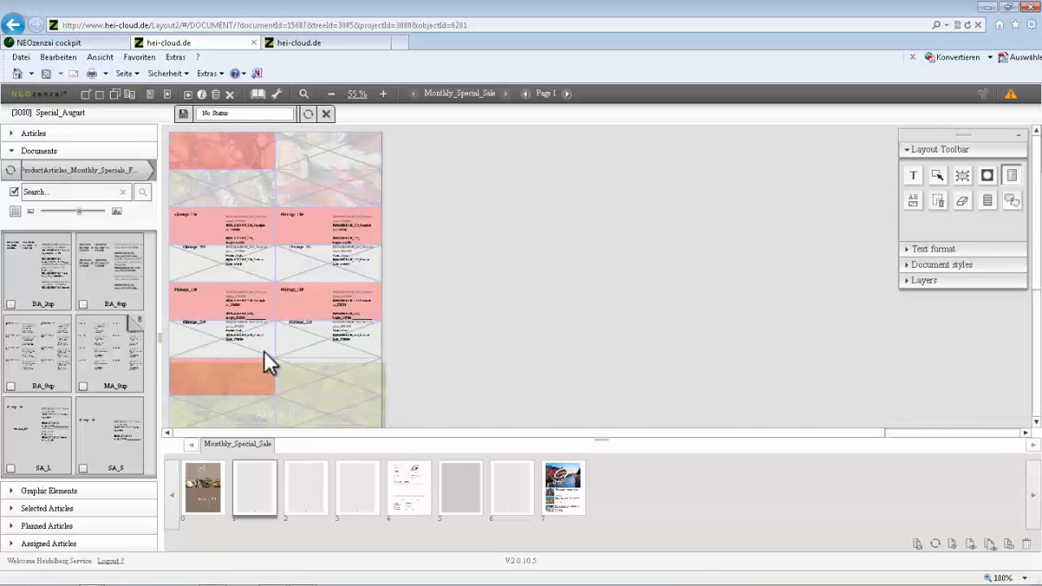
Step: List the articles of GUSTAV_Master > Antipasti as text entries without thumbnails
left_click(88, 172)
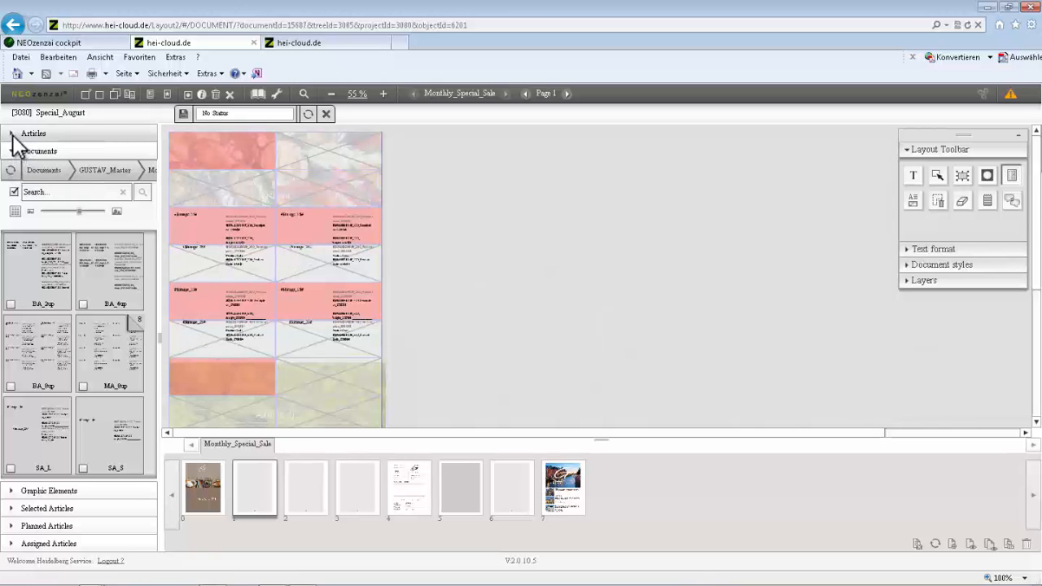
left_click(13, 135)
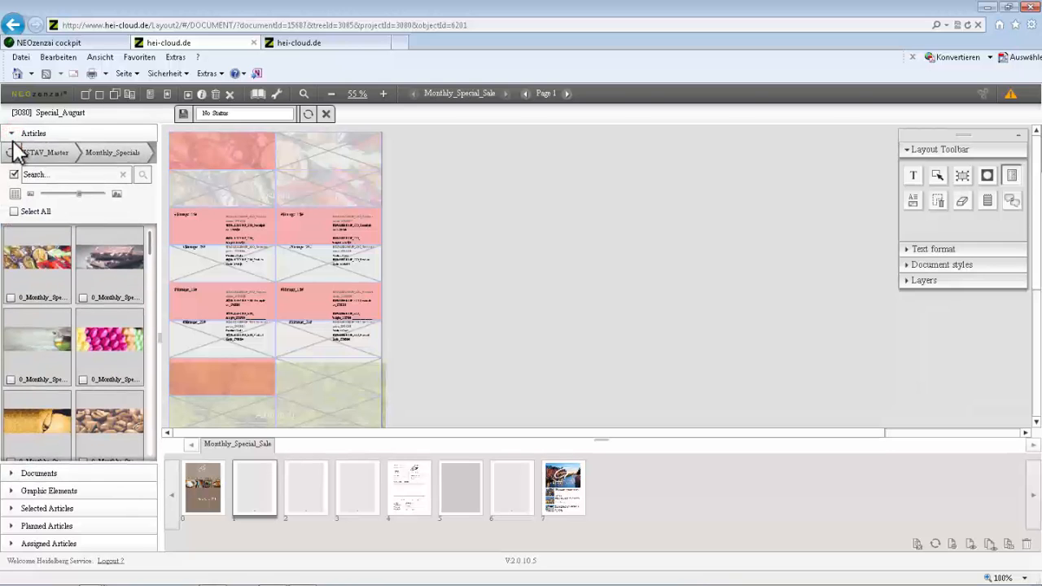
left_click(101, 154)
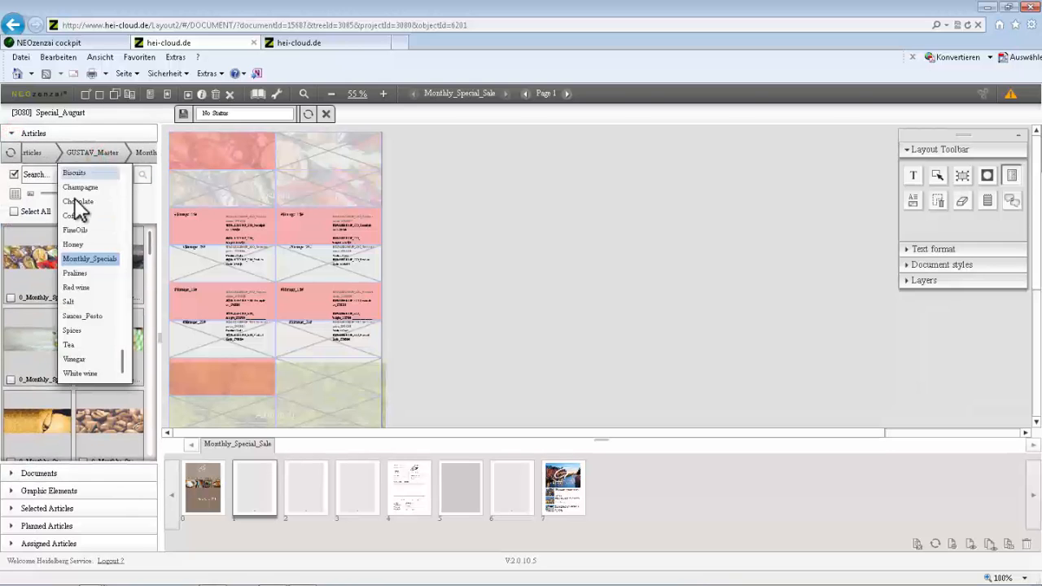
left_click(77, 173)
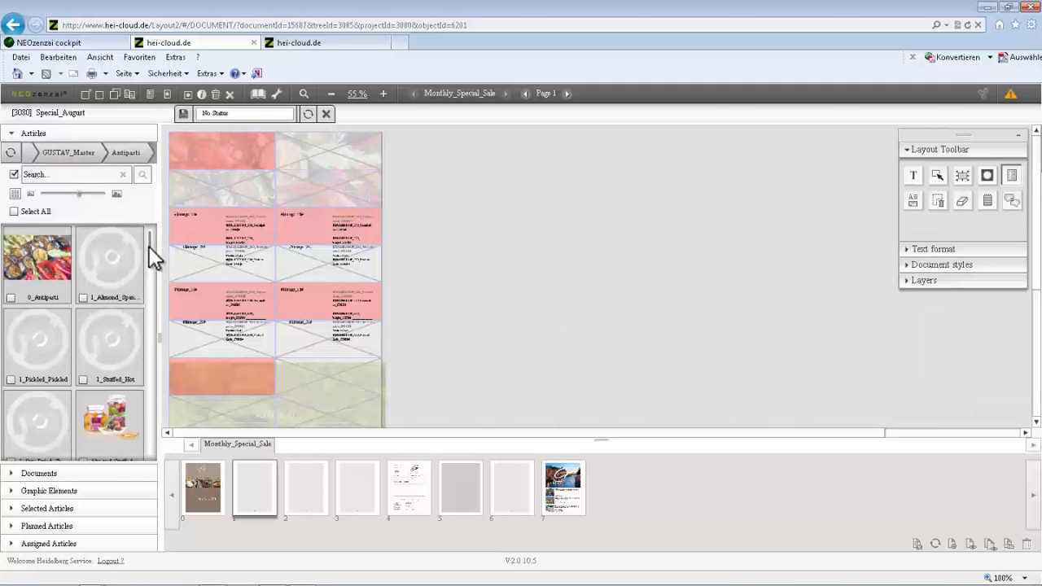
left_click_drag(149, 248, 152, 289)
scroll(149, 281, "down", 3)
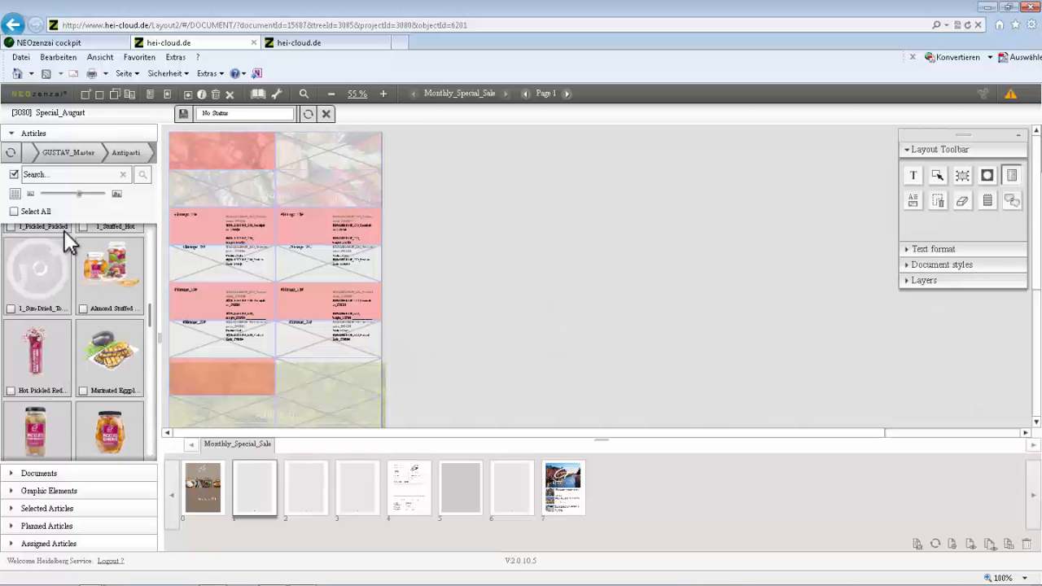
left_click(15, 194)
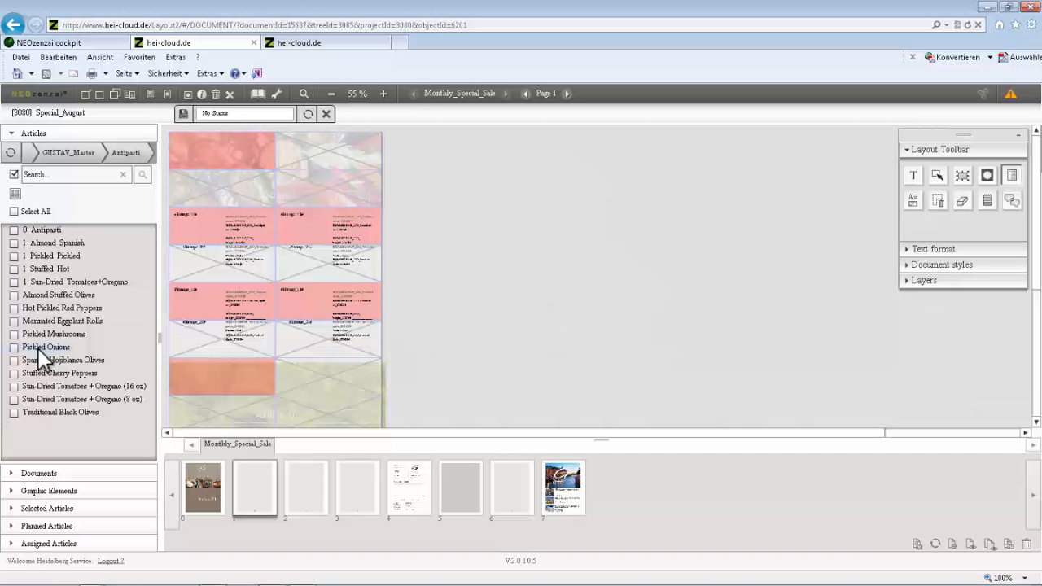
Step: Fill the four SA_L fields with Pickled Onions, Pickled Mushrooms, Stuffed Cherry Peppers and Sun-Dried Tomatoes + Oregano (16 oz), and hide the grid
left_click_drag(38, 349, 226, 228)
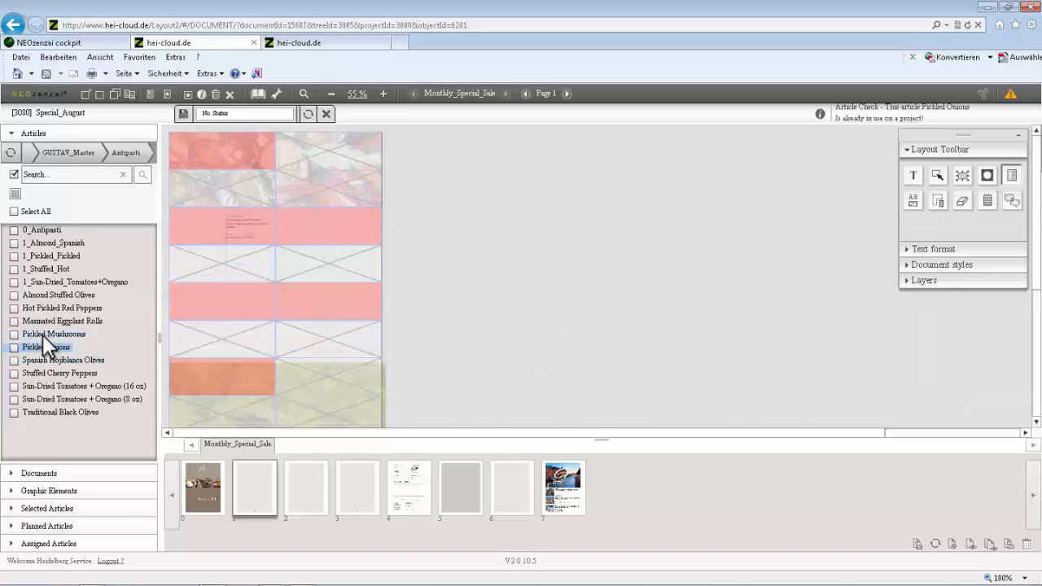
left_click_drag(42, 335, 251, 287)
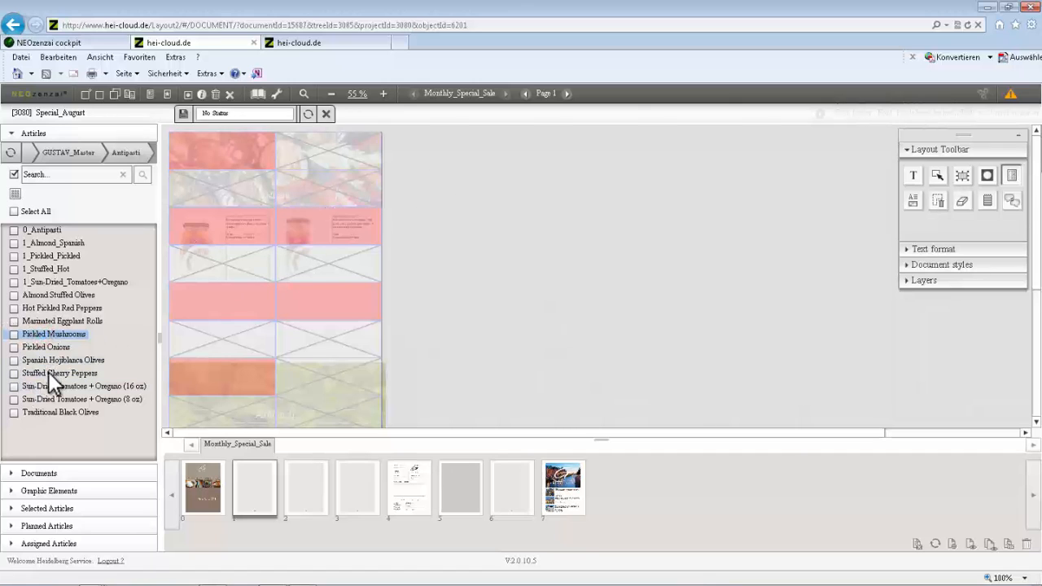
left_click_drag(48, 371, 226, 306)
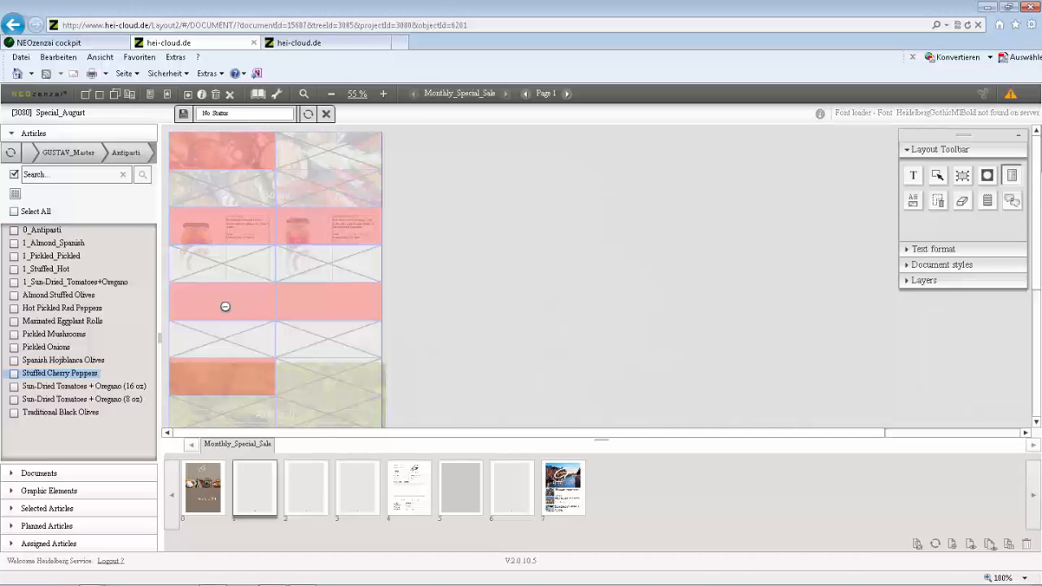
left_click_drag(65, 390, 336, 309)
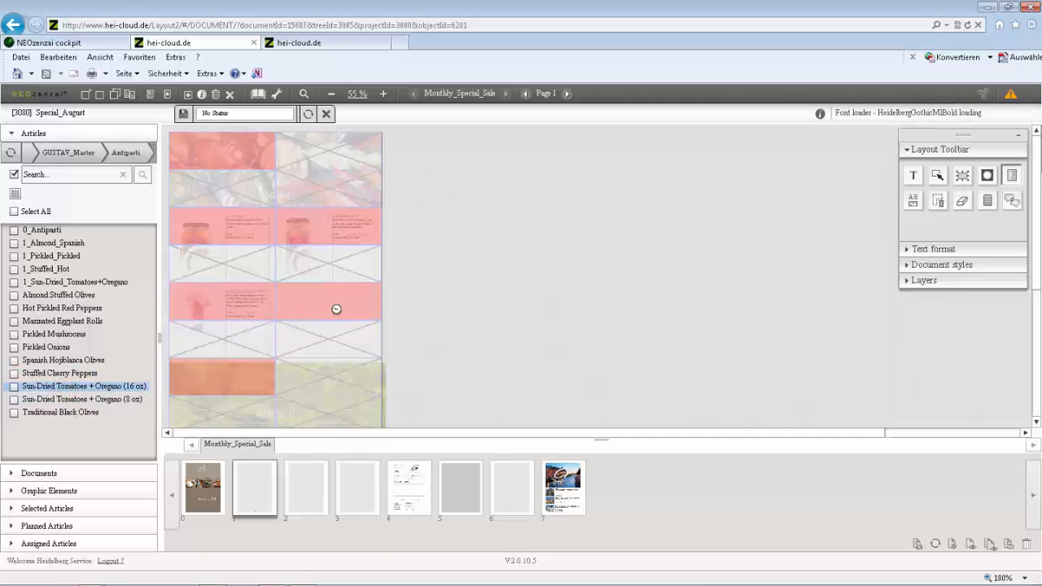
left_click(1012, 181)
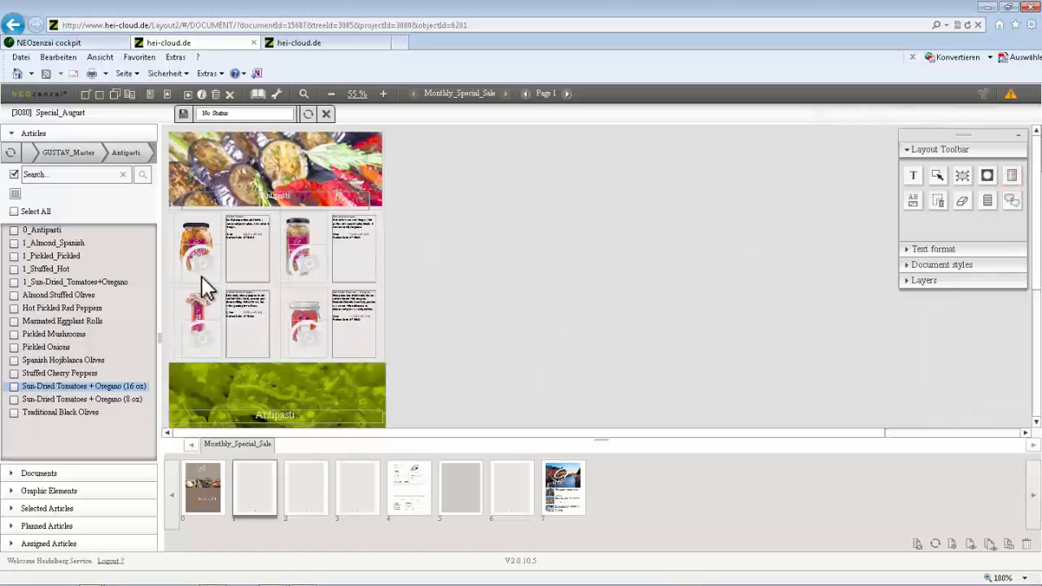
Step: Examine the images and texts of the four placed Antipasti products on page 1 at 110%
left_click(388, 94)
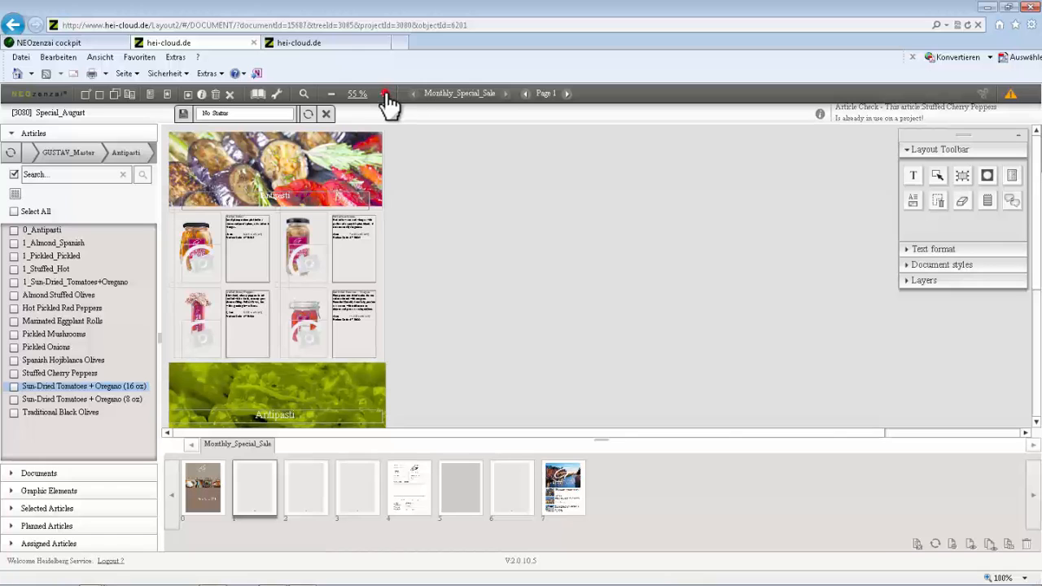
left_click(387, 94)
left_click(388, 94)
left_click(387, 93)
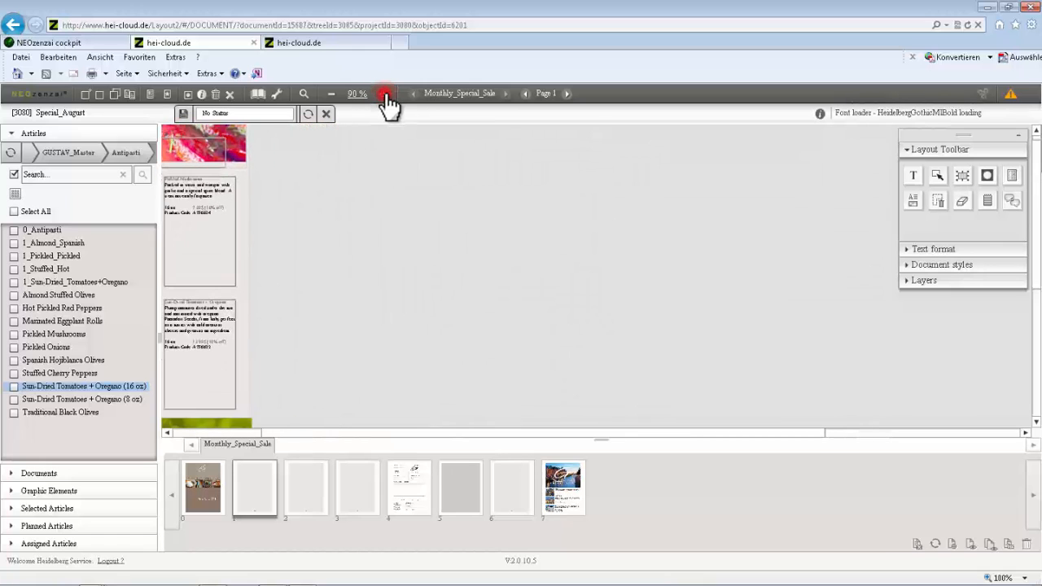
left_click_drag(561, 432, 429, 448)
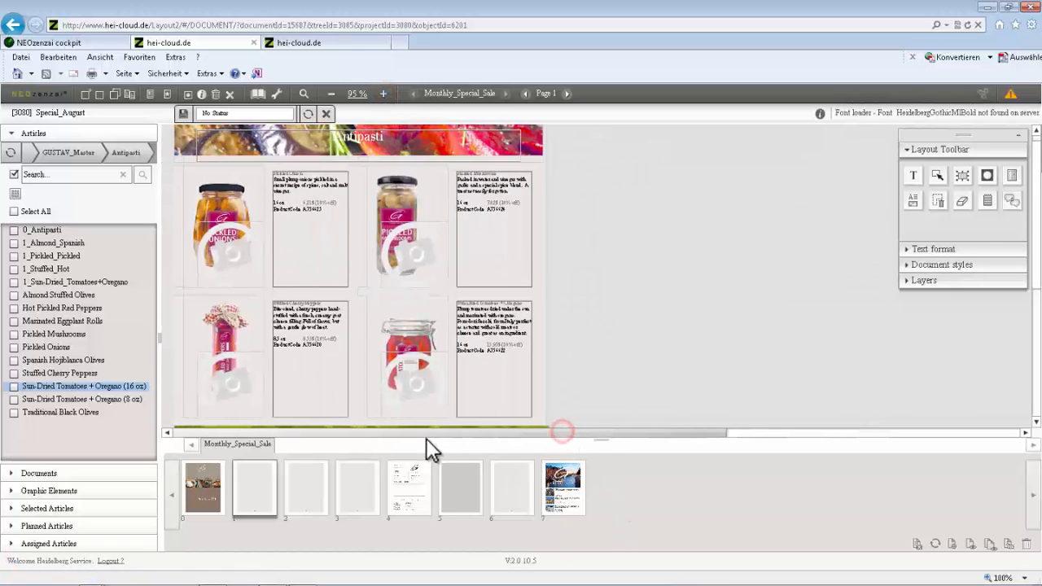
left_click(383, 94)
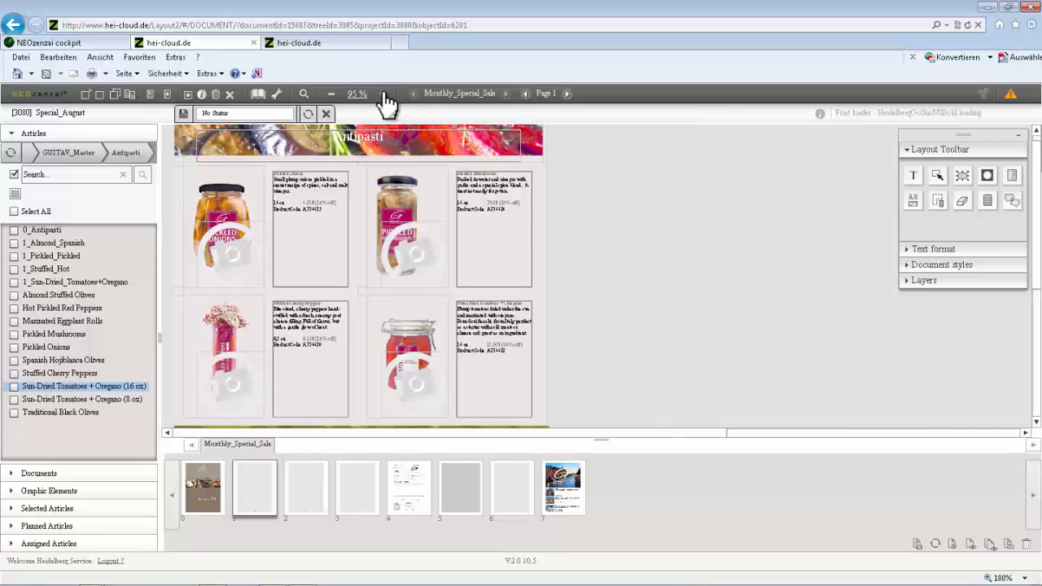
left_click(383, 93)
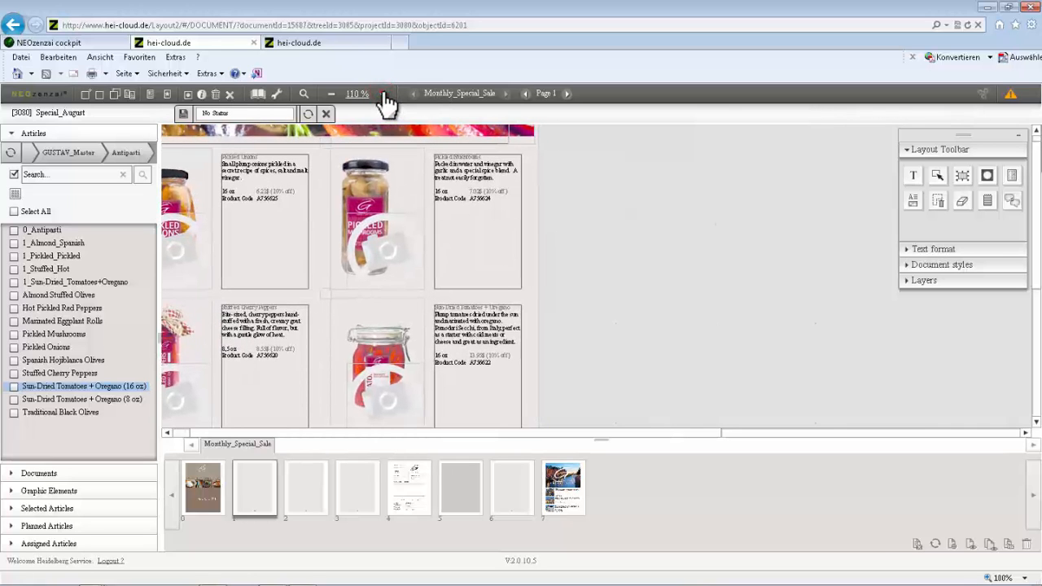
Step: Save the page 1 changes and translate the document from Englisch to Deutsch
left_click(382, 93)
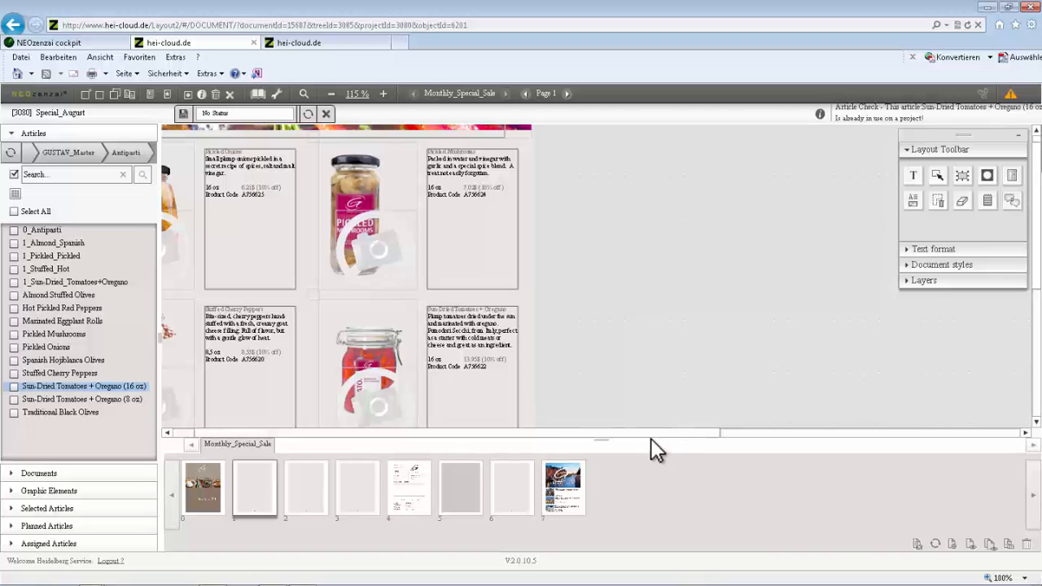
left_click_drag(644, 434, 580, 436)
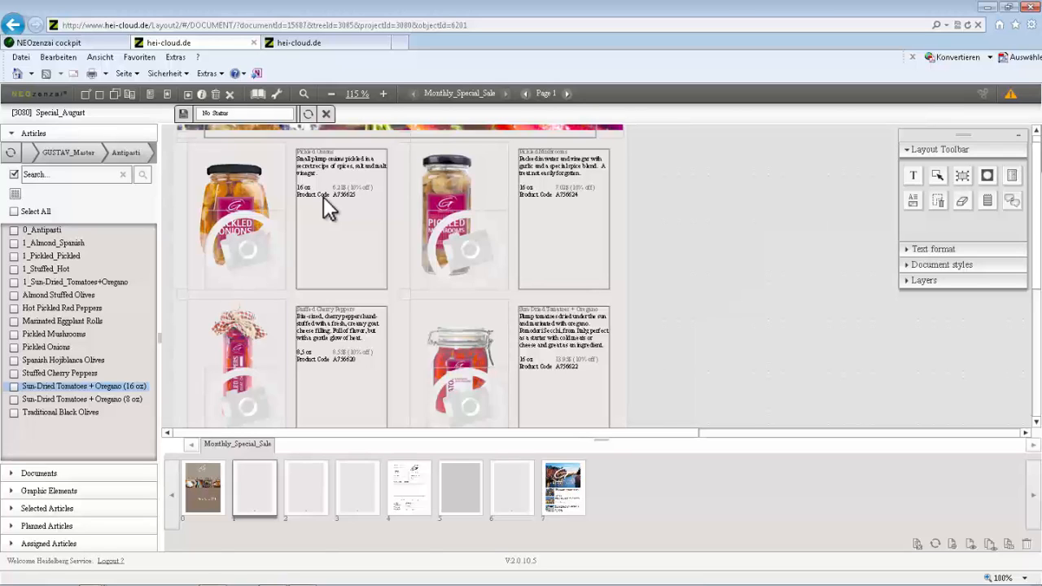
left_click(1011, 203)
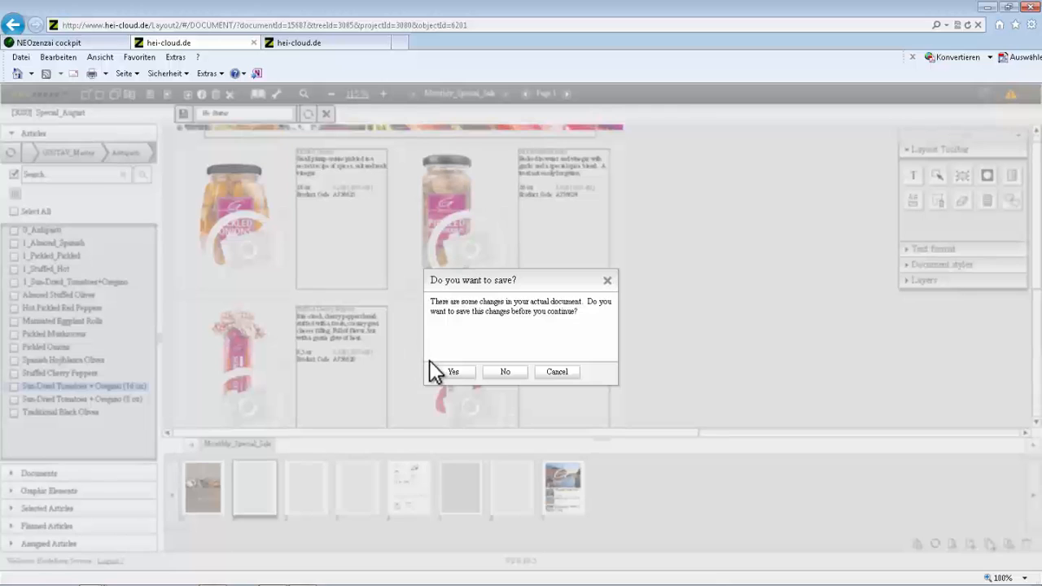
left_click(450, 372)
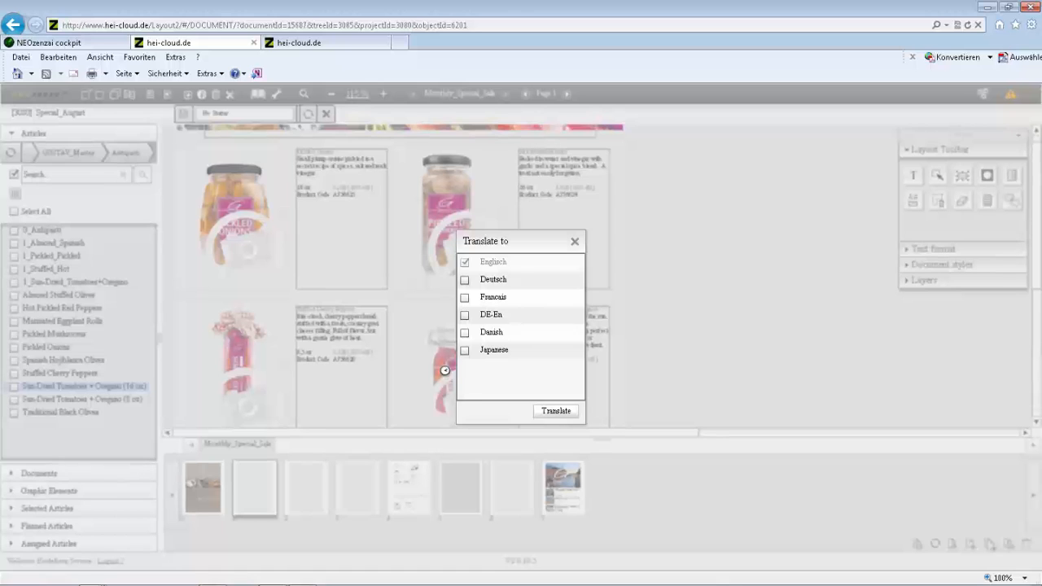
left_click(465, 282)
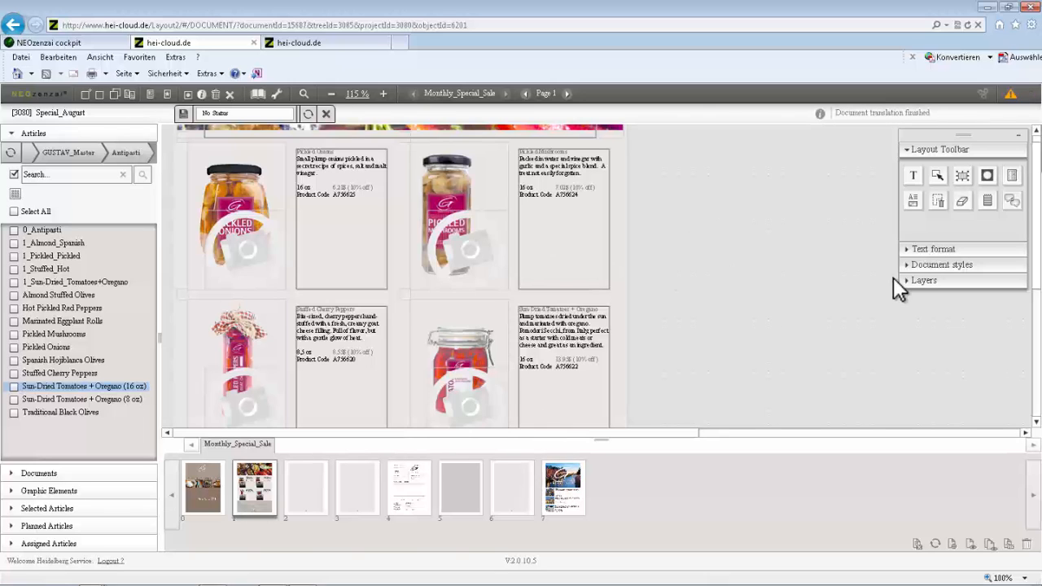
Step: Switch the layer language of page 1 to Deutsch
left_click(904, 282)
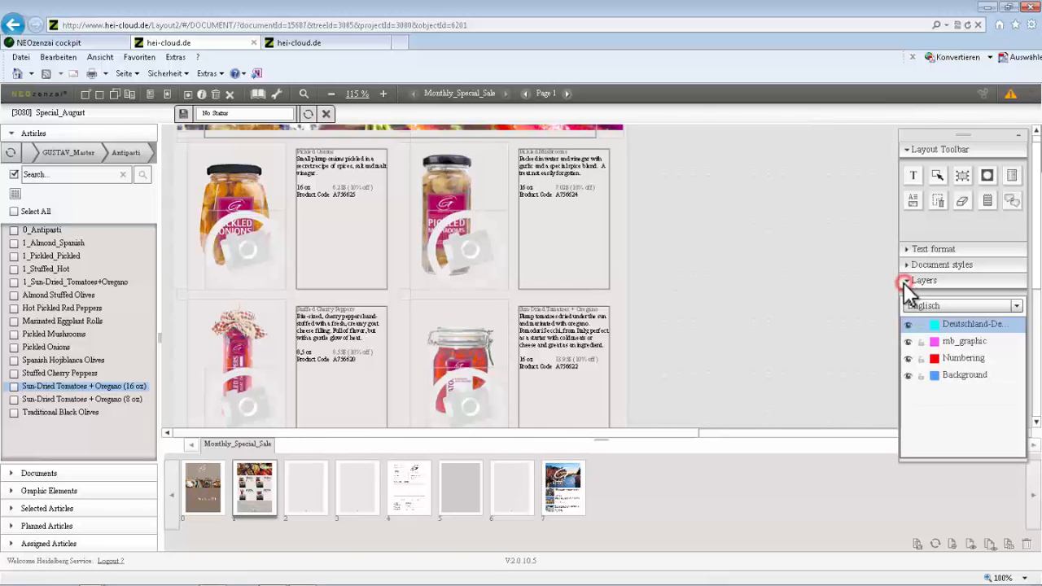
left_click(924, 306)
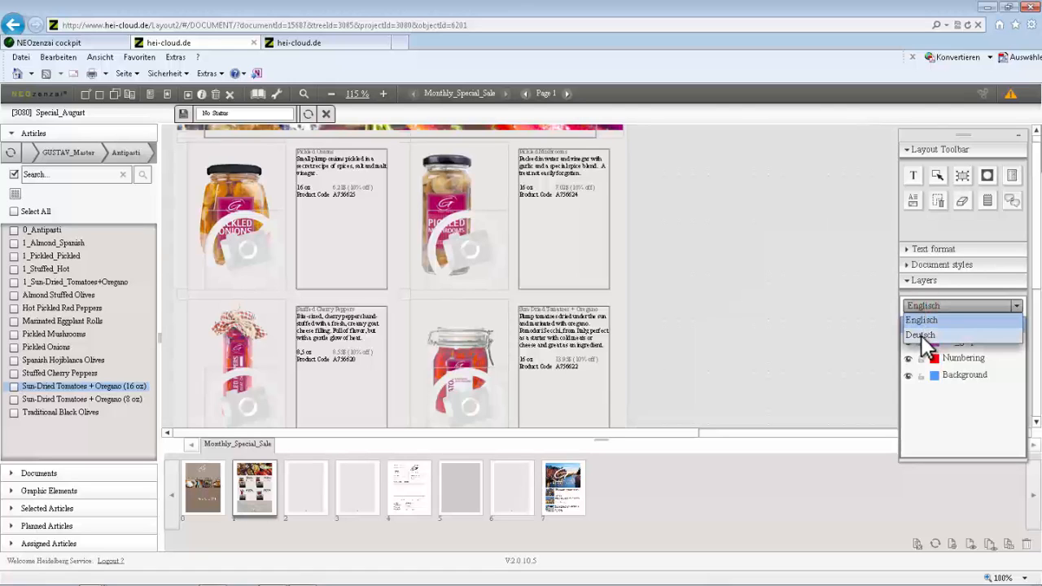
left_click(922, 334)
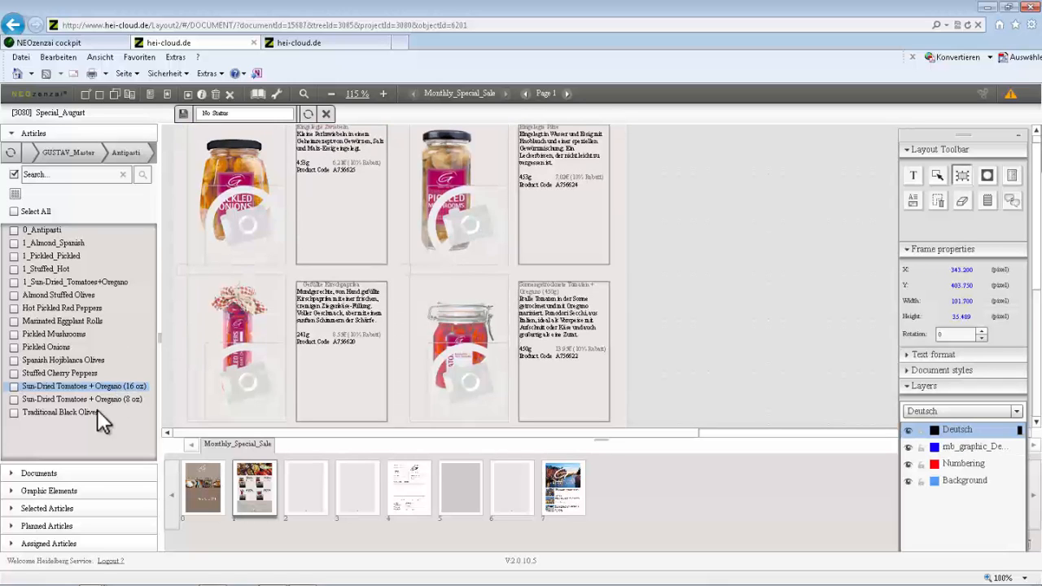
Step: Place the grilled eggplant image 91488_S11_B06 from the Antipasti graphic elements on page 1 at 387.150 × 257.962 pixels
left_click(16, 492)
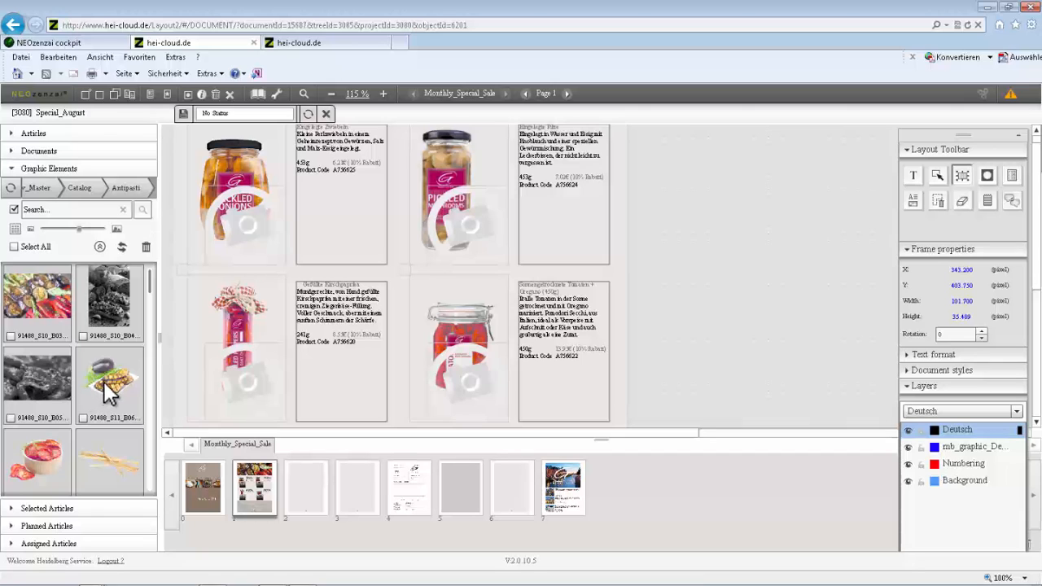
left_click_drag(100, 383, 332, 220)
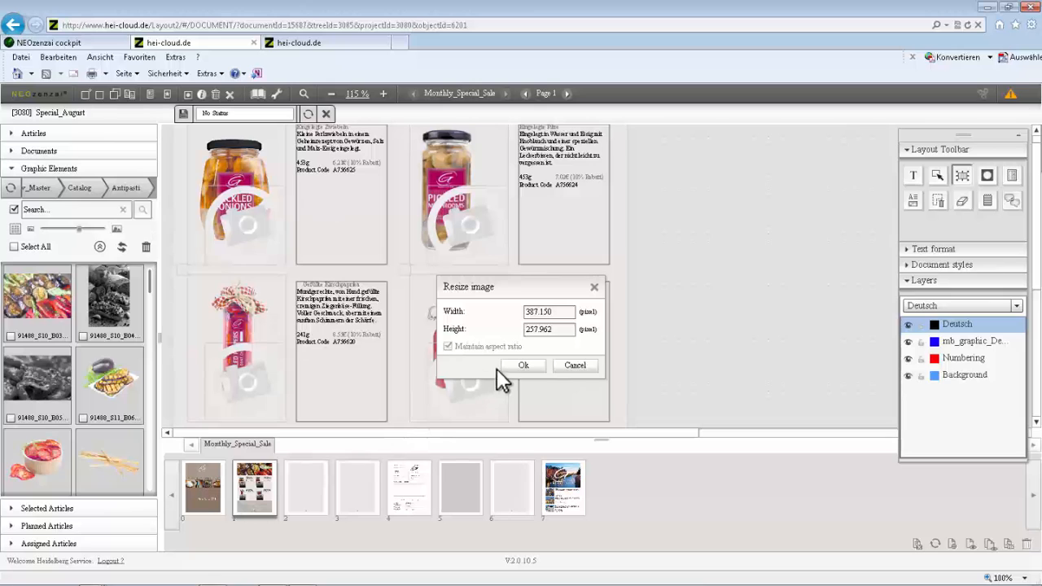
left_click(519, 366)
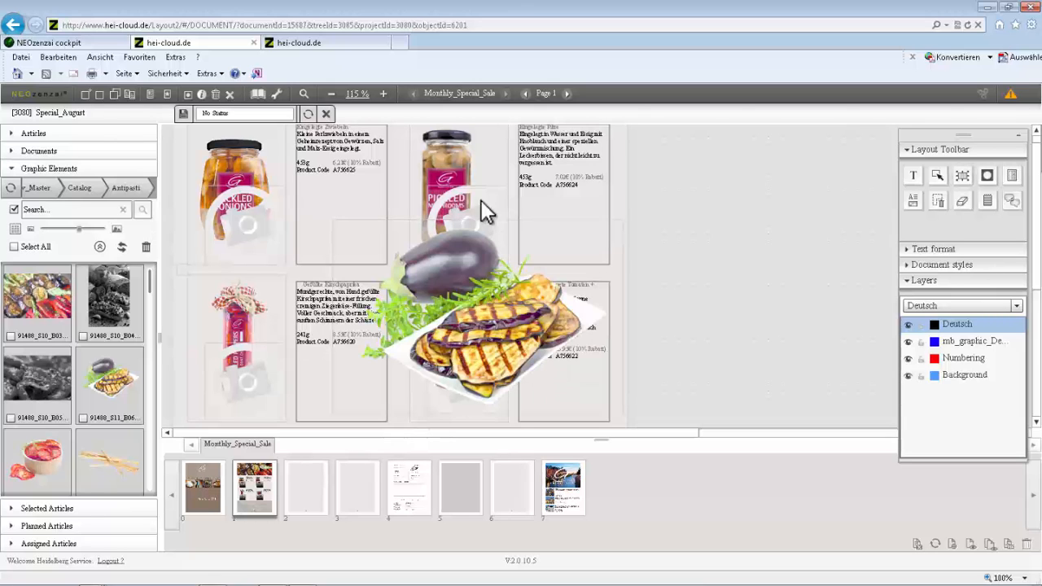
Step: Shrink the eggplant image to about 143 × 95 pixels and position it below the text of the pickled onions product
left_click(962, 175)
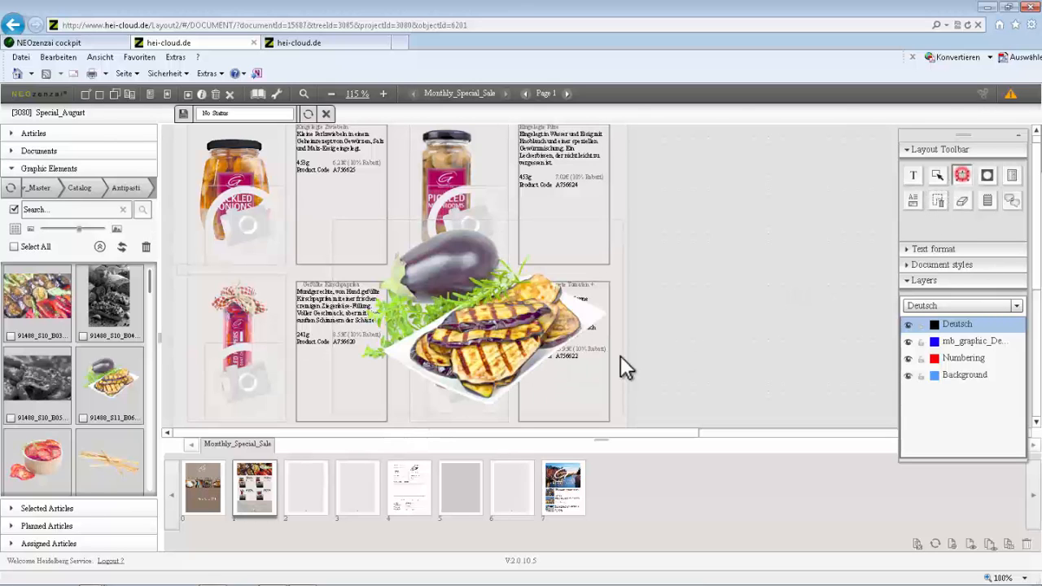
left_click(433, 370)
left_click_drag(623, 412, 336, 238)
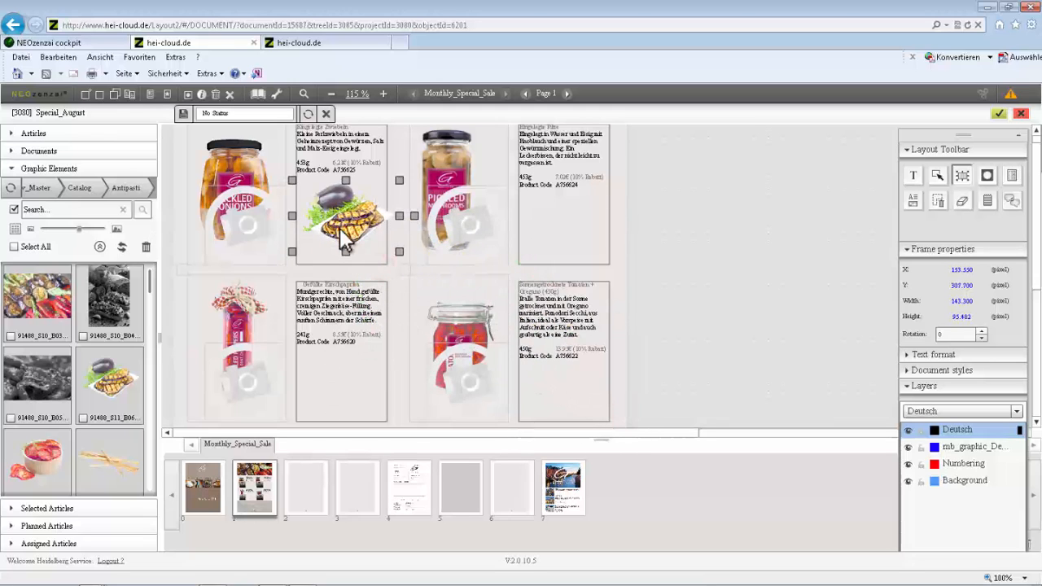
left_click(999, 114)
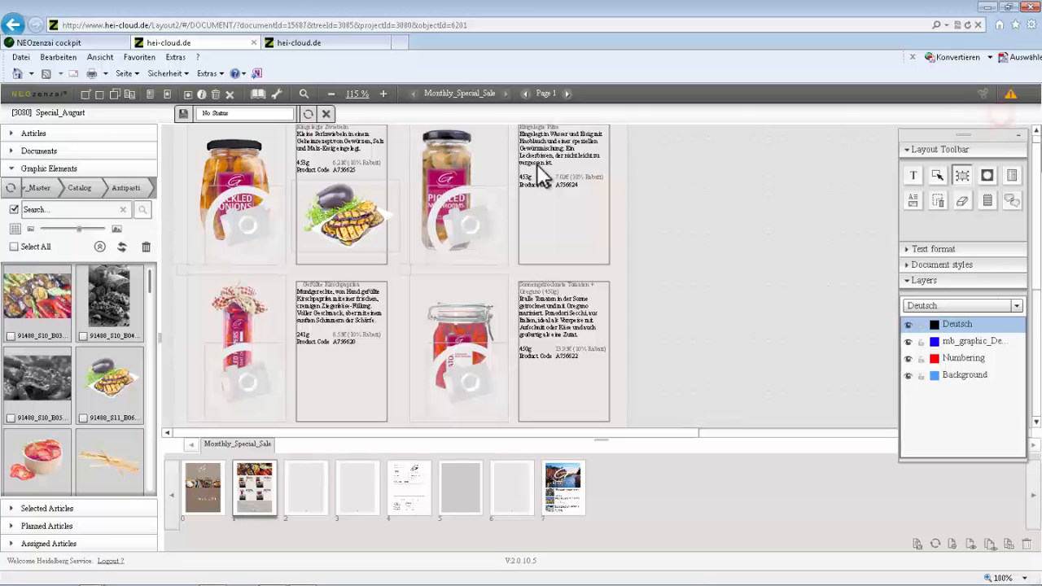
left_click(962, 178)
Step: Replace the leading digit of the pickled onions price with 5 in the German text, without saving it to the master data
scroll(362, 174, "up", 1)
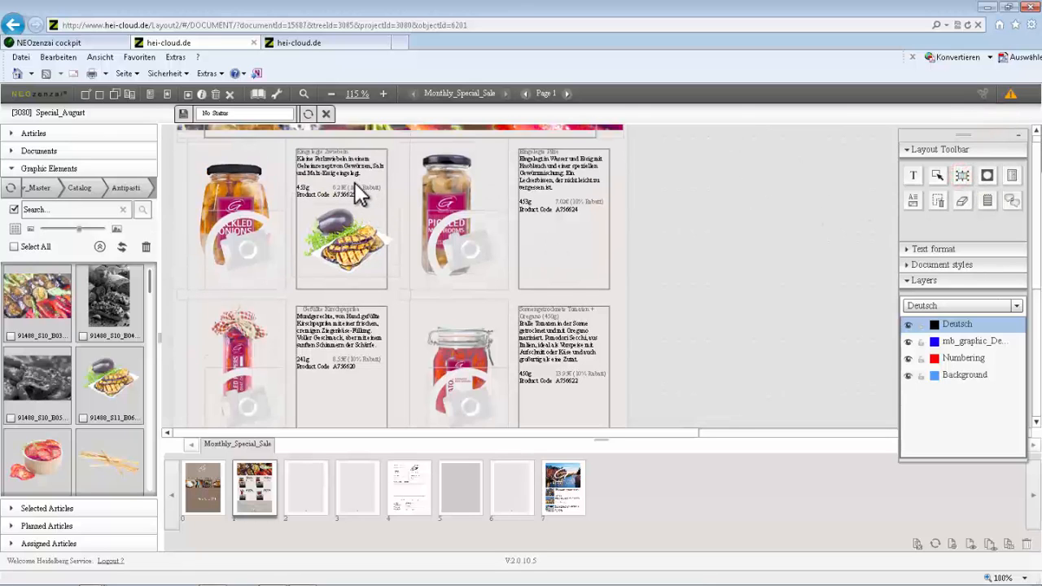
left_click(383, 94)
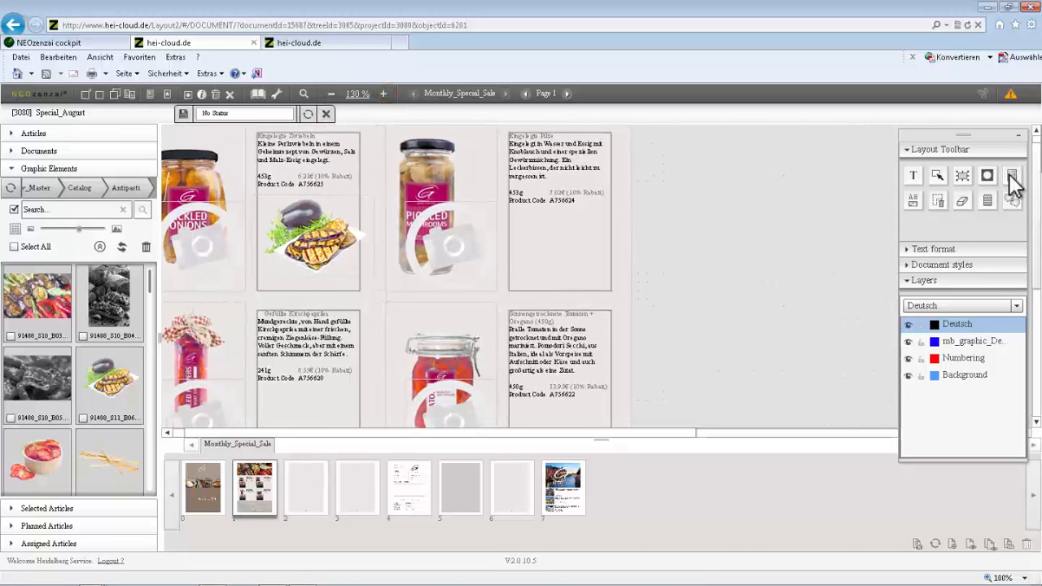
left_click(914, 179)
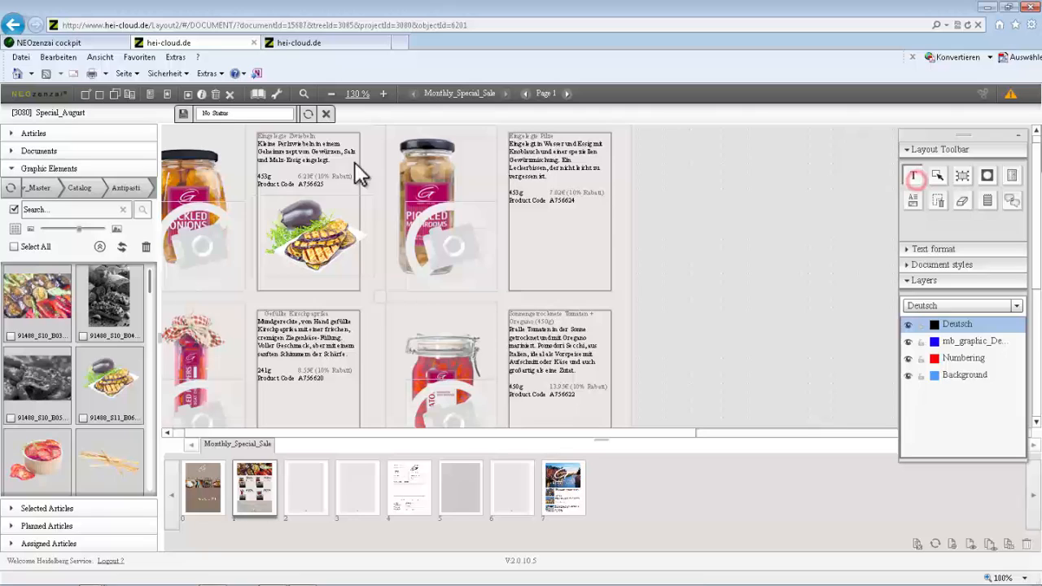
left_click(305, 177)
left_click(308, 175)
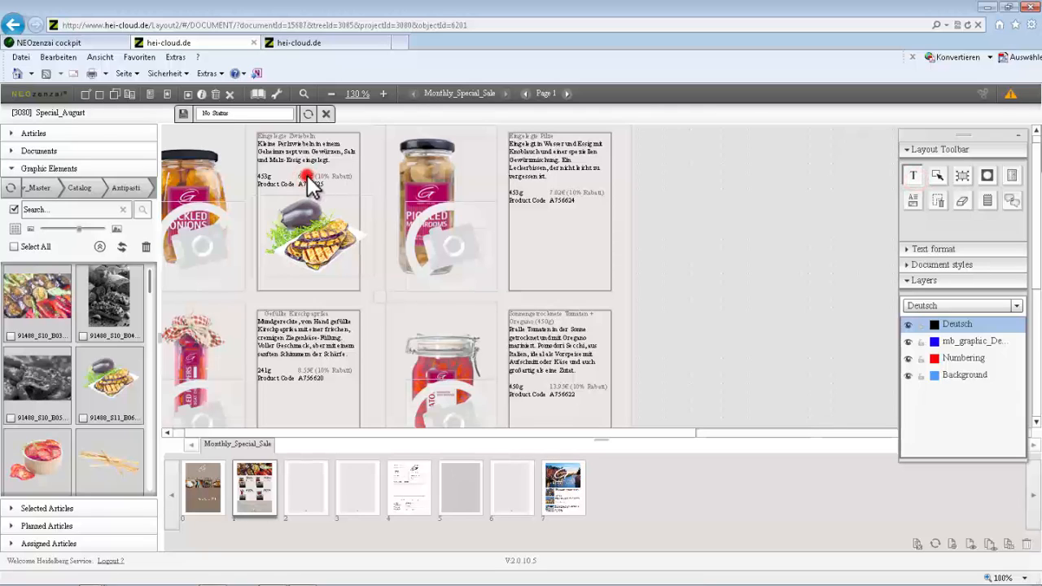
left_click(340, 182)
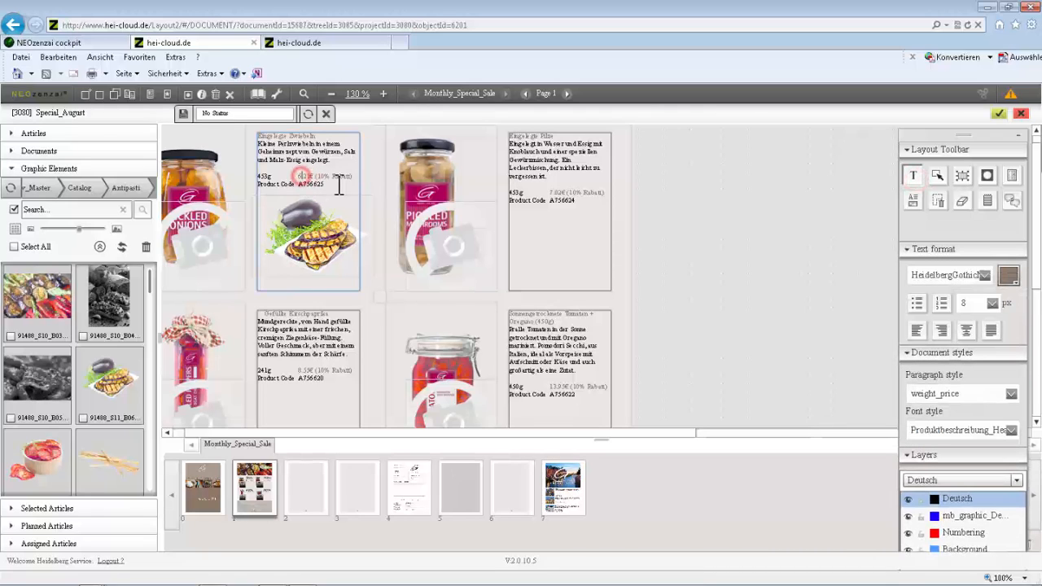
key("BackSpace")
type("5")
left_click(999, 115)
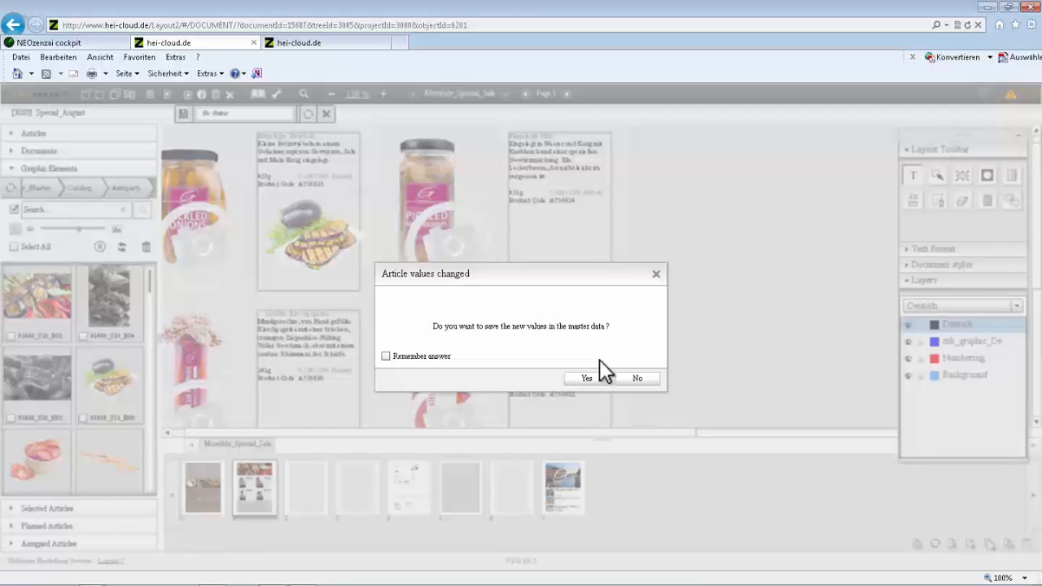
left_click(636, 379)
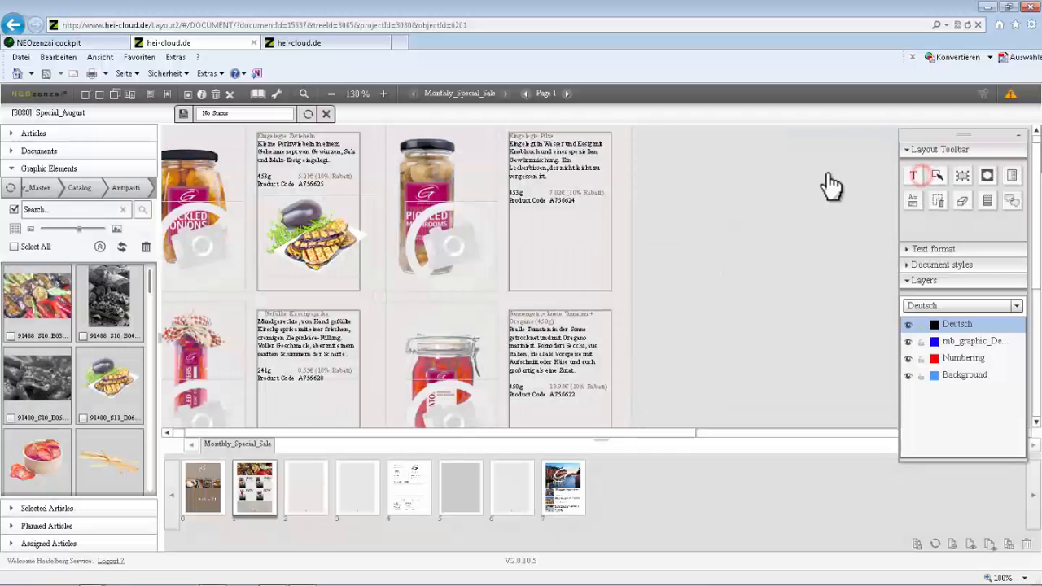
Step: Review the Gustav data of the Pickled Onions article with the language set to Deutsch, as well as its assigned images
left_click(278, 144)
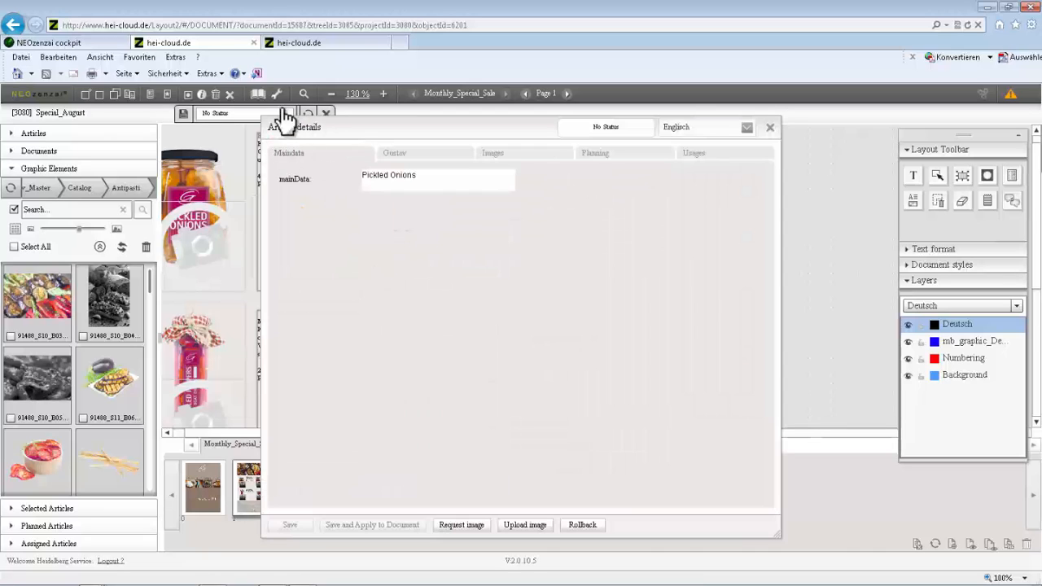
left_click(406, 156)
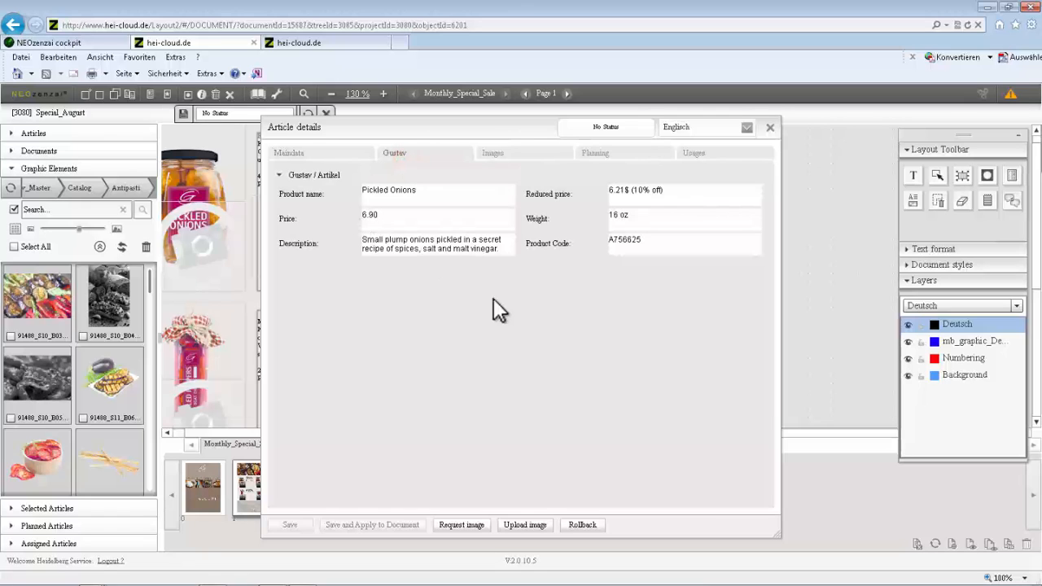
left_click(744, 126)
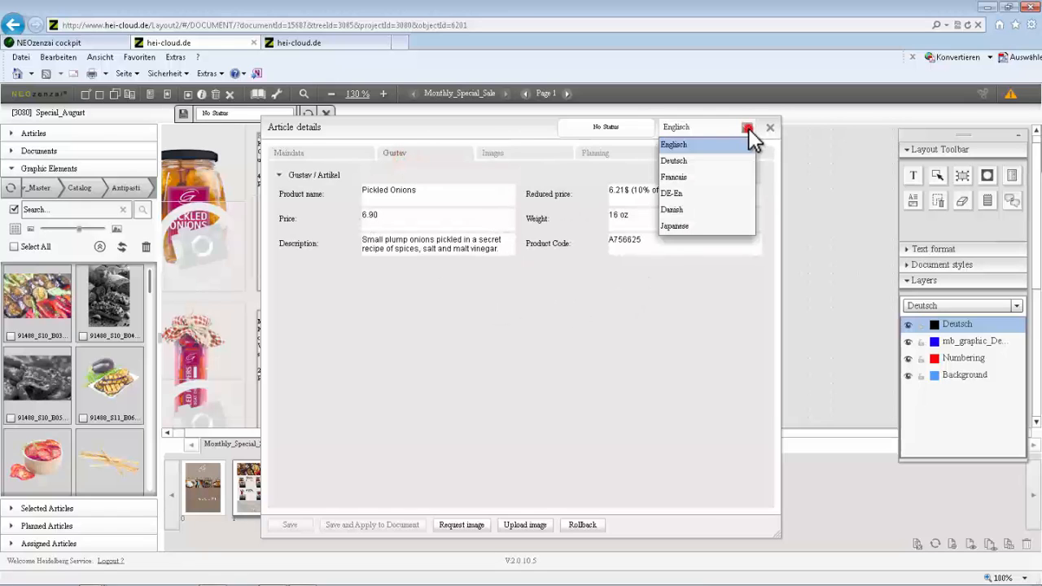
left_click(664, 159)
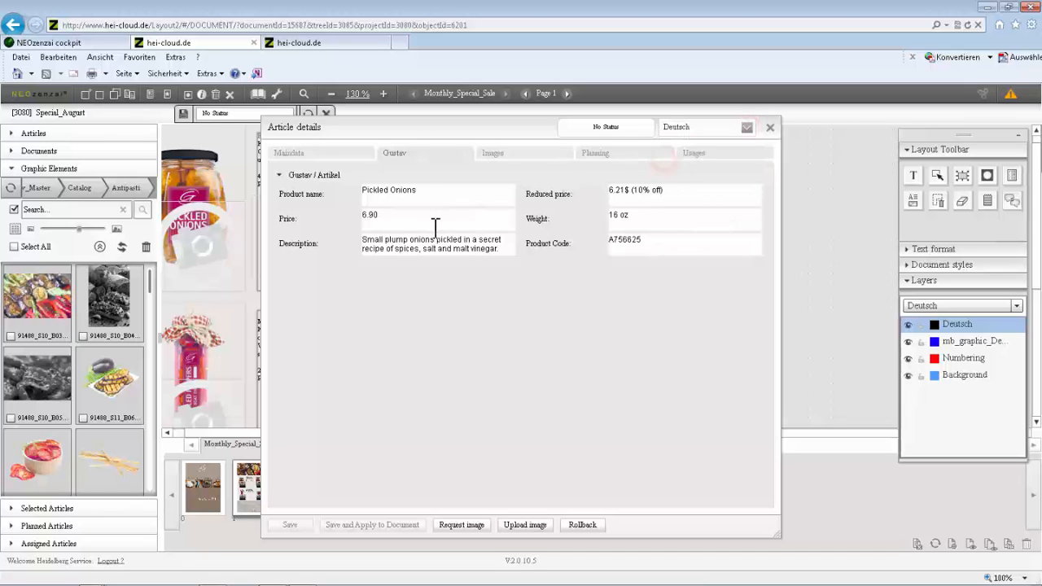
left_click(510, 152)
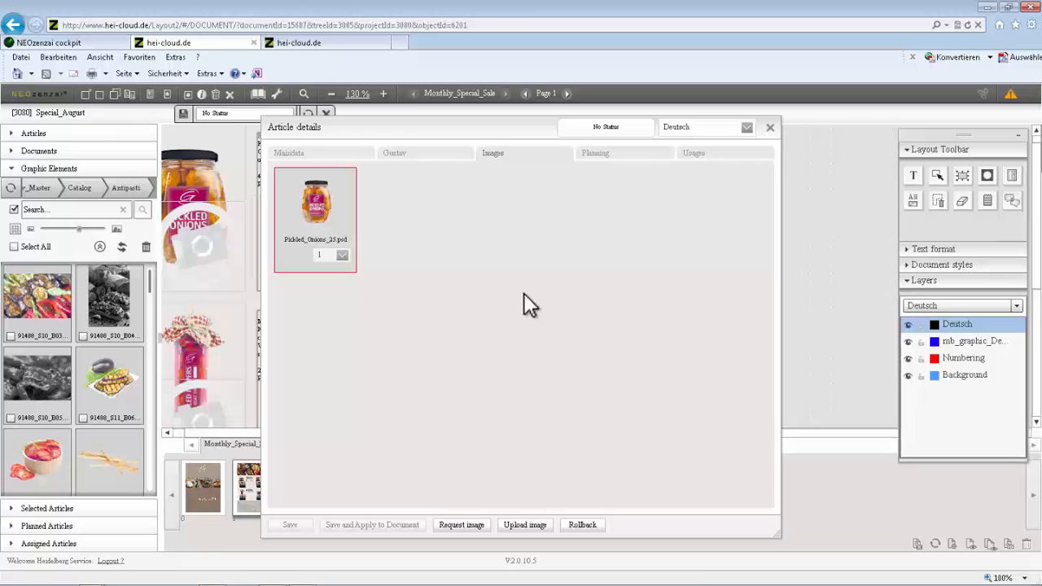
Step: Check the project usages and available rollback versions of the Pickled Onions article, and close its details
left_click(698, 153)
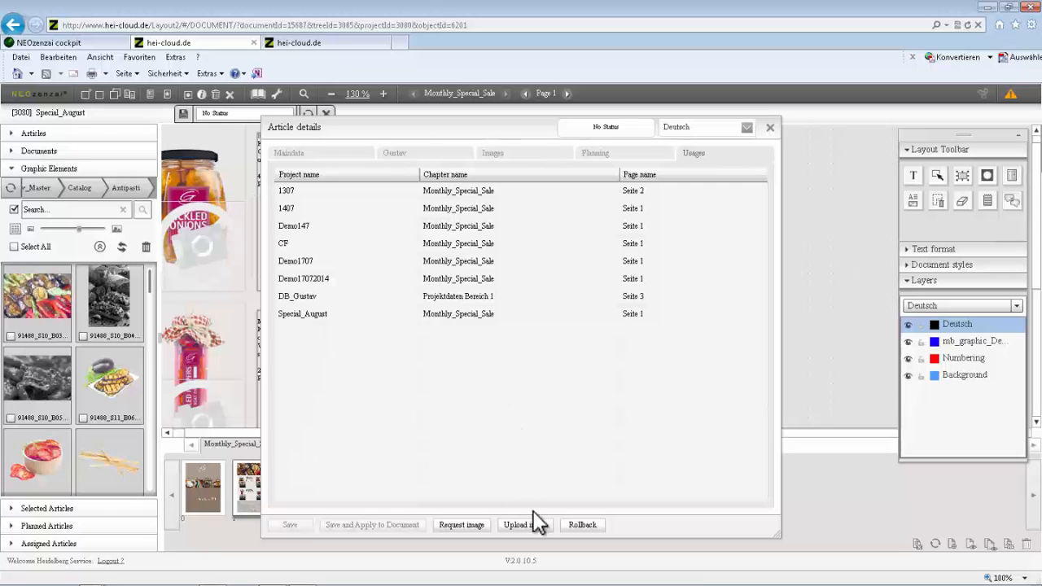
left_click(582, 524)
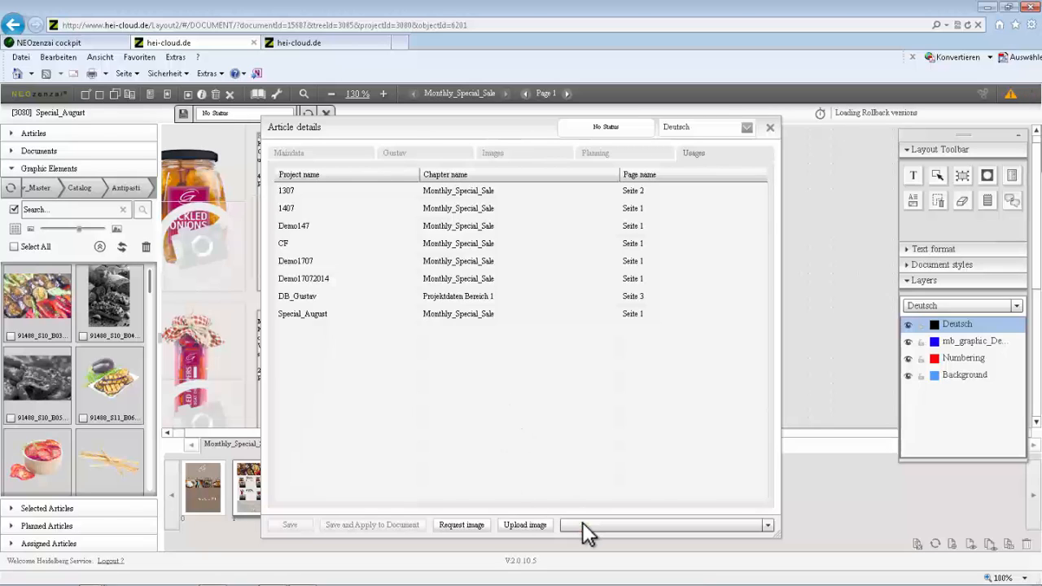
left_click(768, 523)
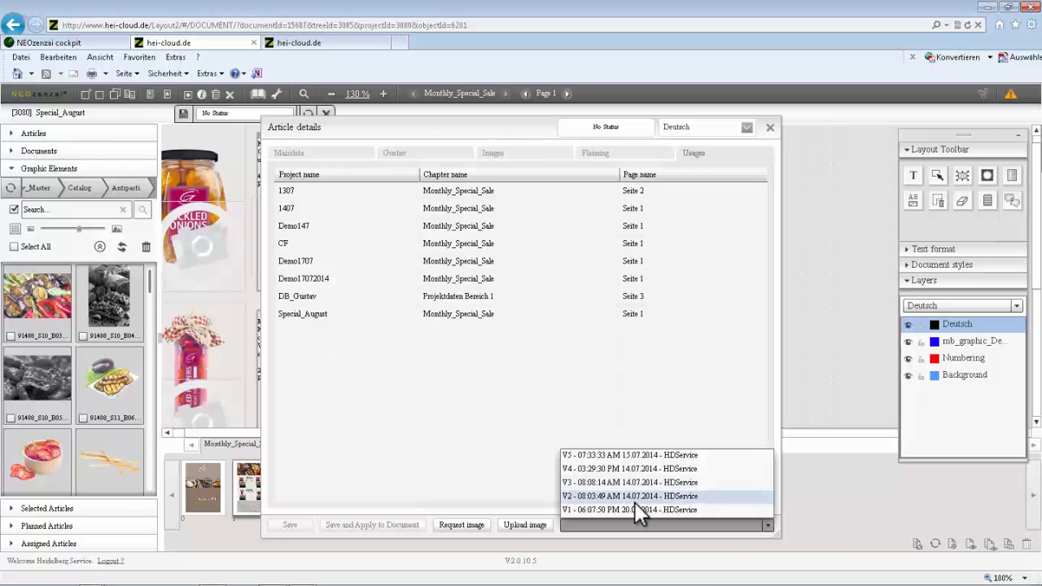
left_click(771, 129)
left_click(771, 129)
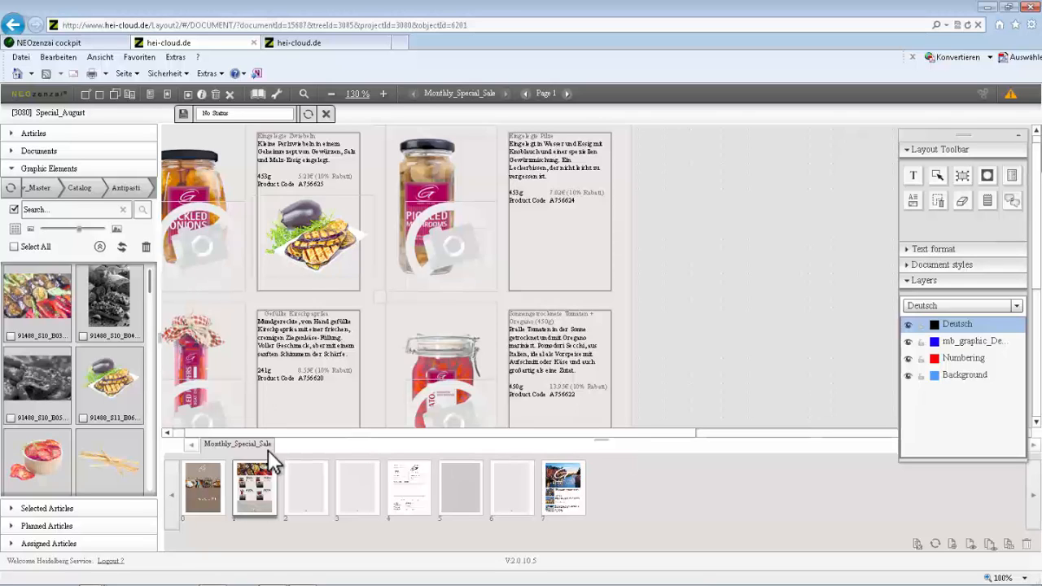
Step: Save the page 1 changes and open page 2 with its layout grid shown at 85%
left_click(313, 492)
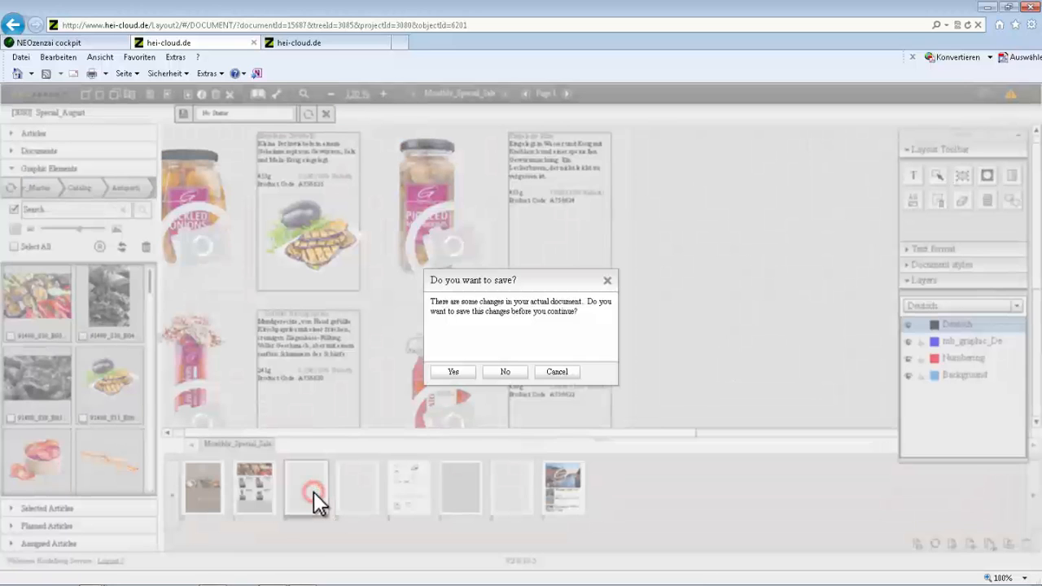
left_click(454, 371)
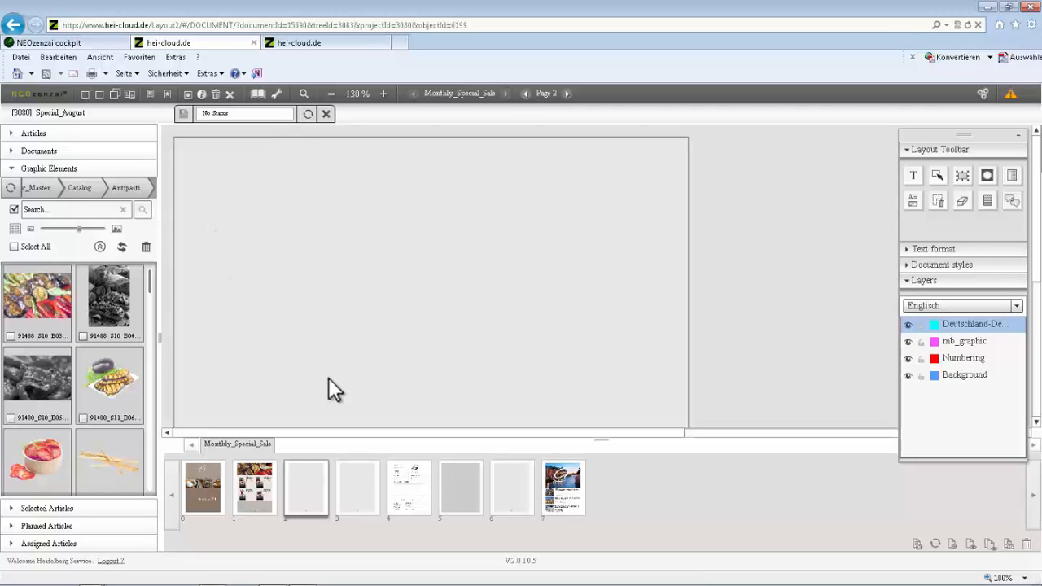
left_click(331, 94)
left_click(331, 94)
left_click(331, 94)
left_click(332, 94)
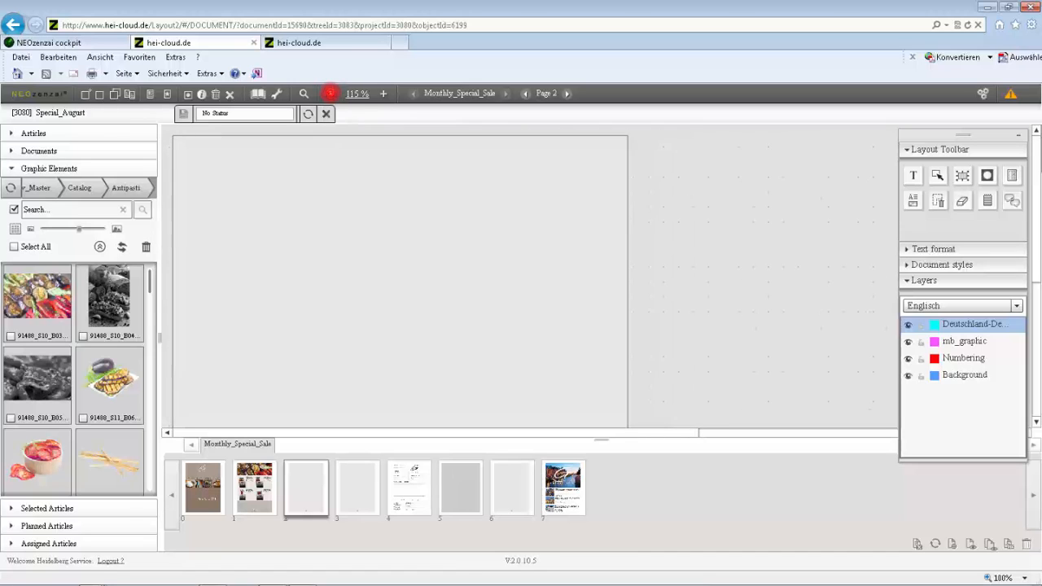
left_click(331, 95)
left_click(331, 95)
left_click(331, 94)
left_click(331, 94)
left_click(331, 94)
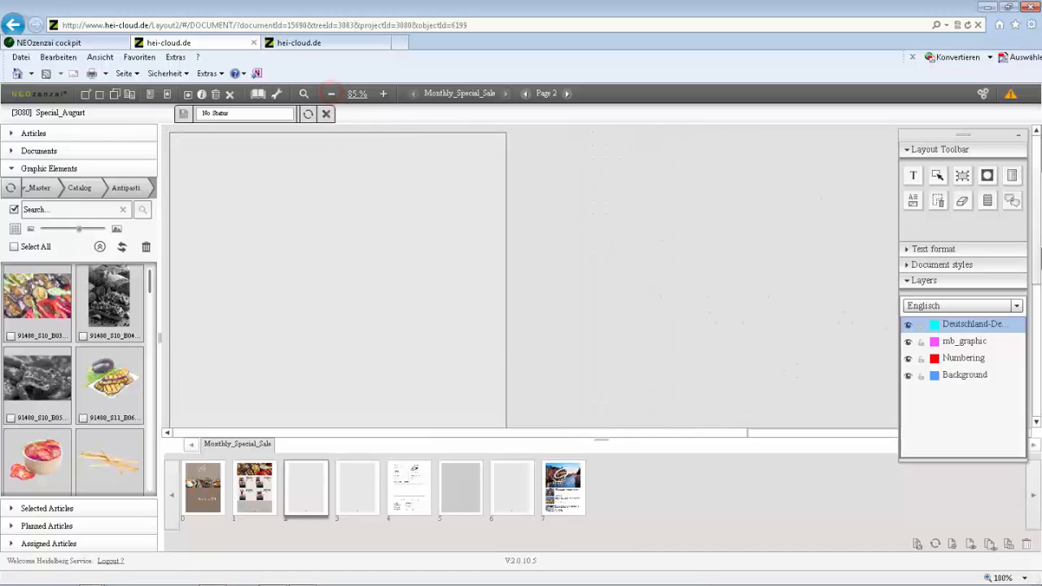
left_click(1012, 176)
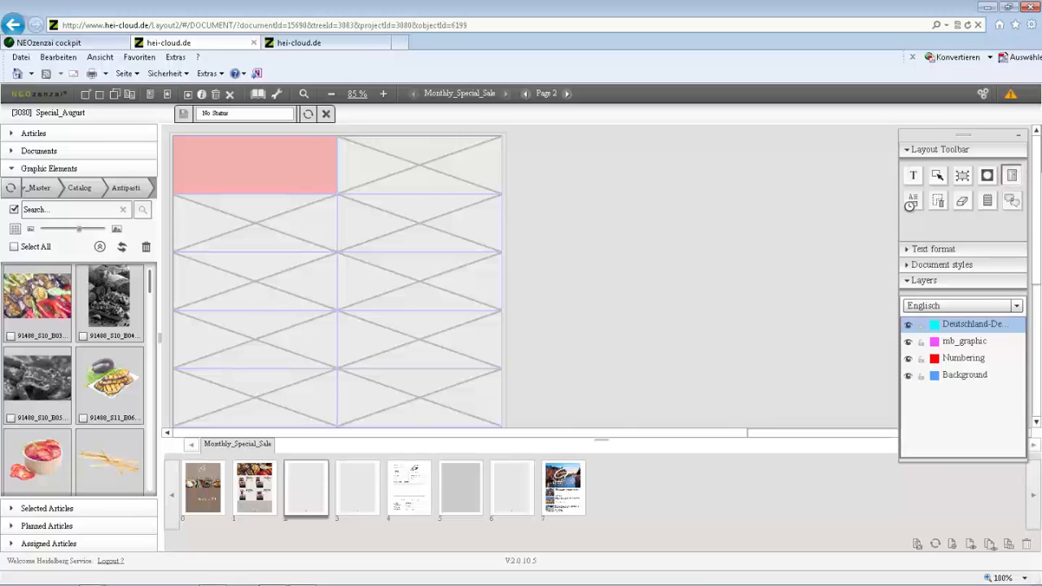
Step: Show page 2's template placeholders and place 0_Monthly_Special_Chocolate from Monthly_Specials in the red cells of the first and seventh grid rows
left_click(912, 201)
left_click(331, 93)
left_click(330, 93)
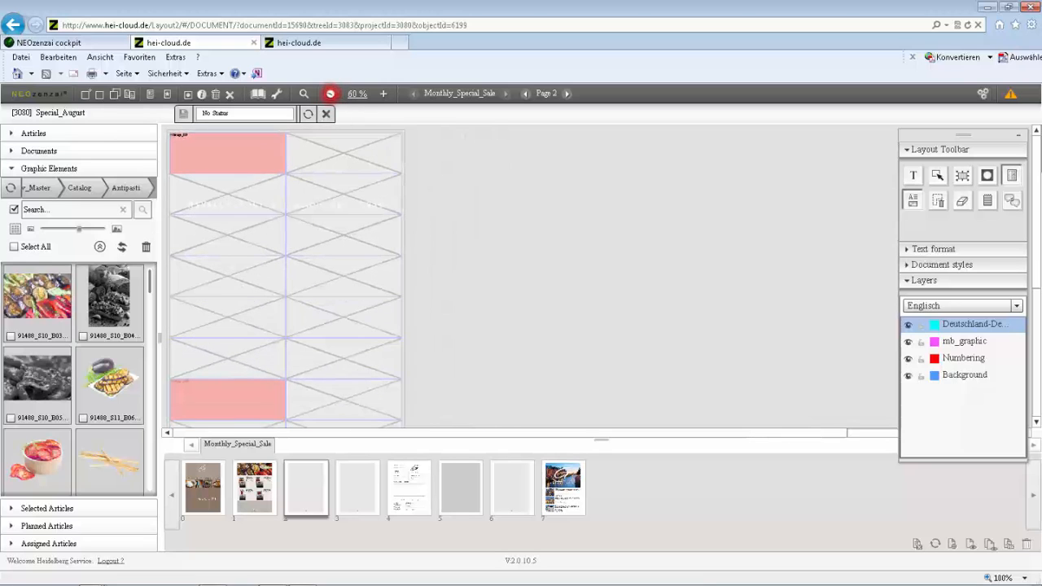
left_click(12, 133)
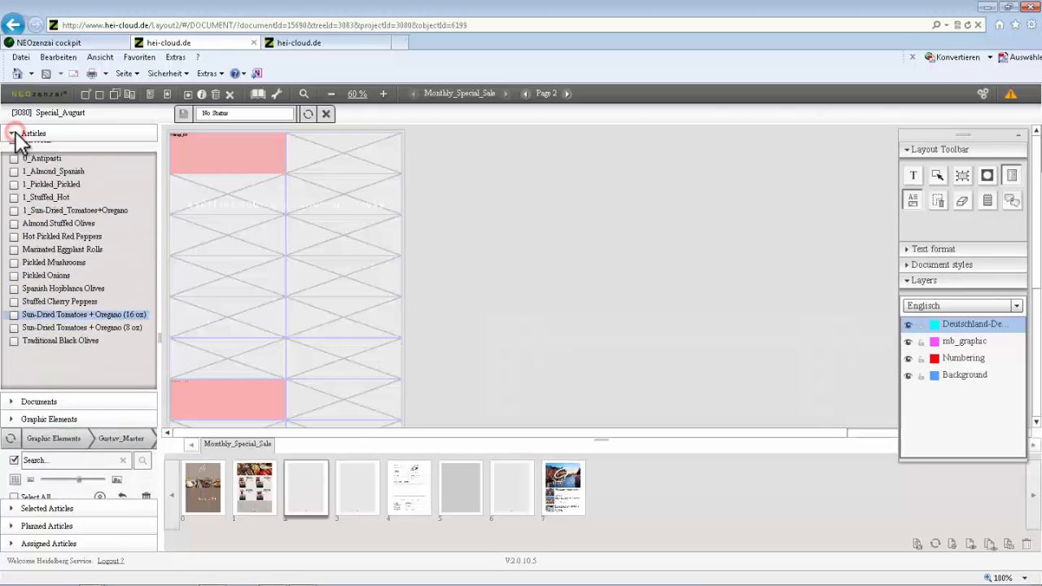
left_click(98, 152)
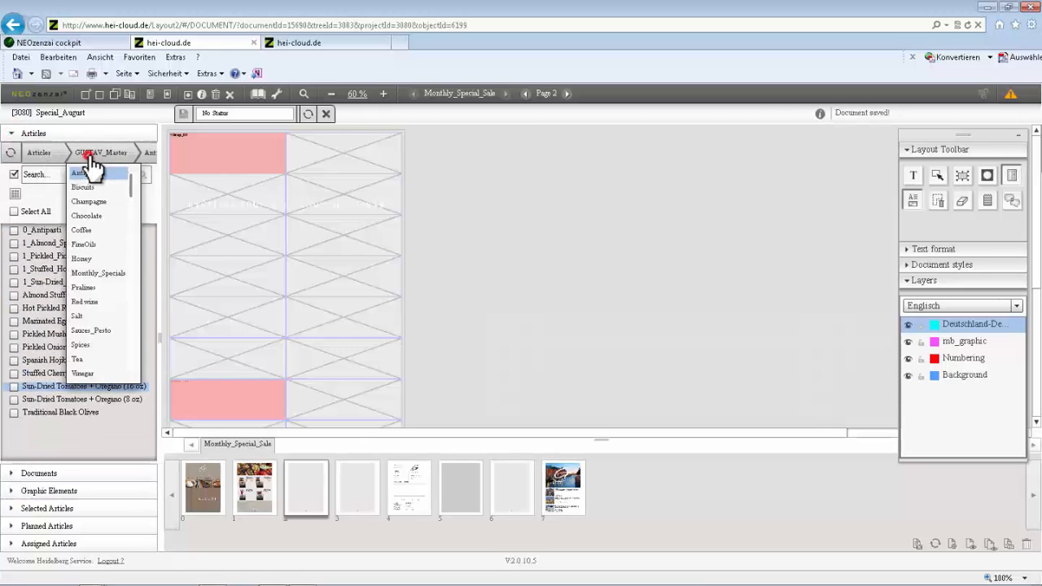
left_click(94, 271)
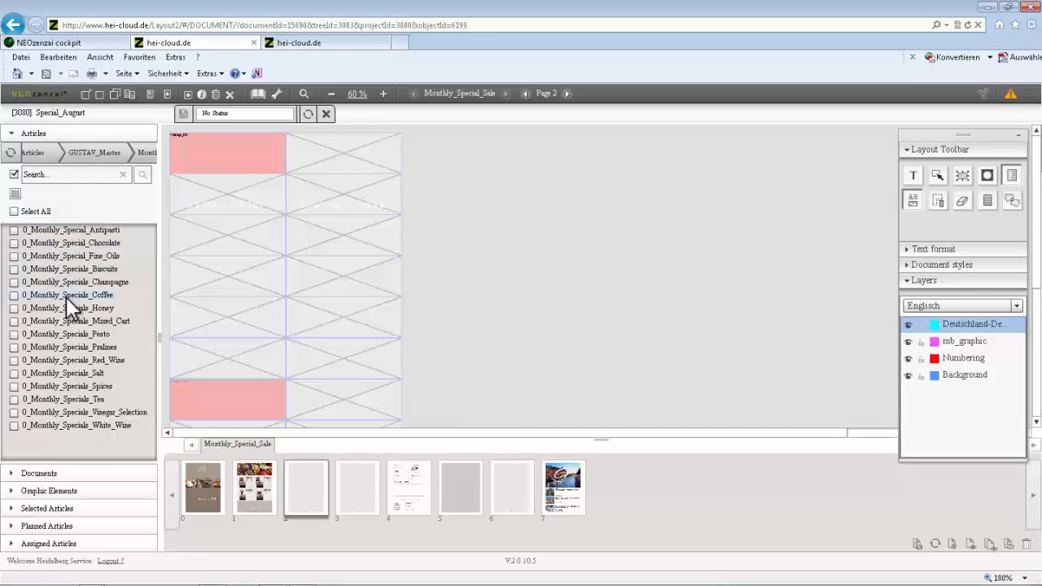
left_click_drag(65, 241, 271, 141)
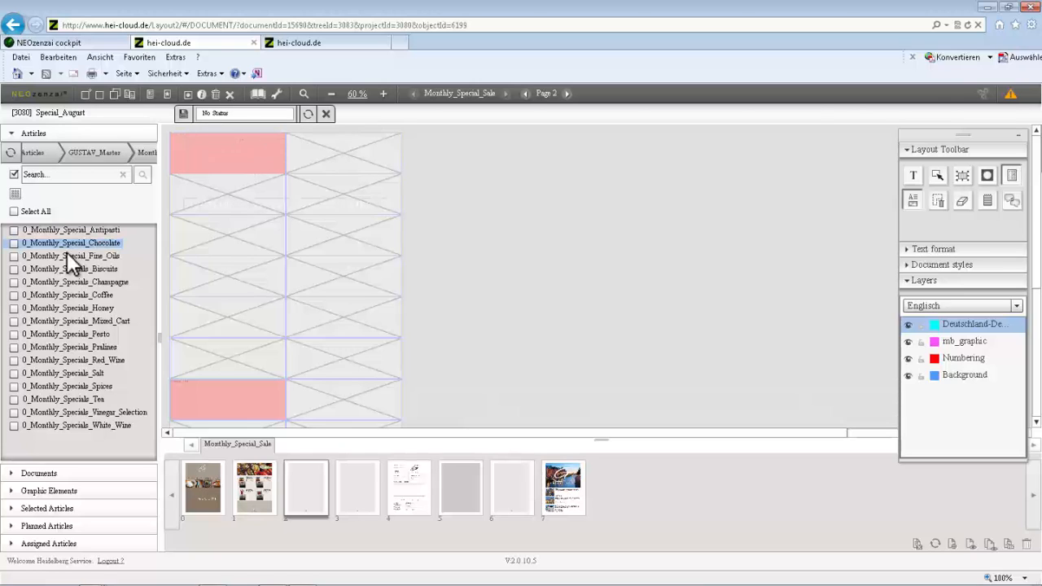
left_click_drag(68, 244, 246, 402)
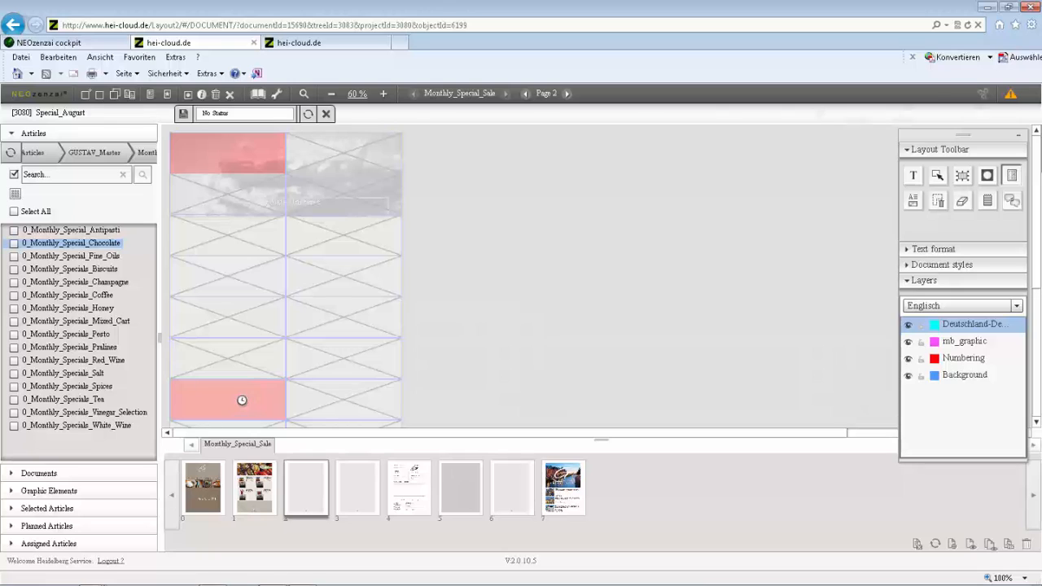
Step: Place the BA_8up template below the page 2 header and fill it with the 1_AllChocolate group from the Chocolate articles
left_click(13, 473)
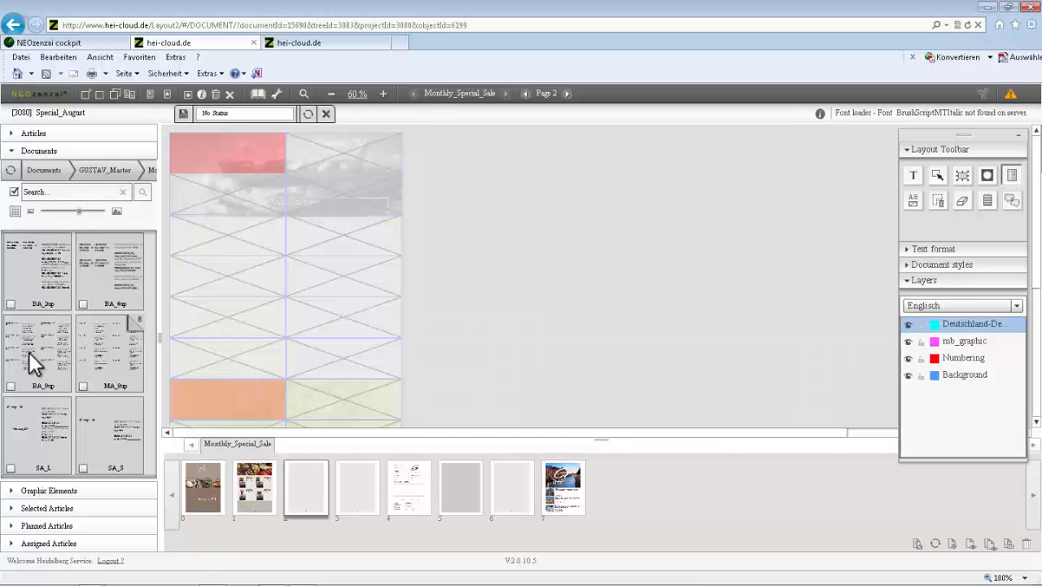
left_click_drag(22, 356, 240, 236)
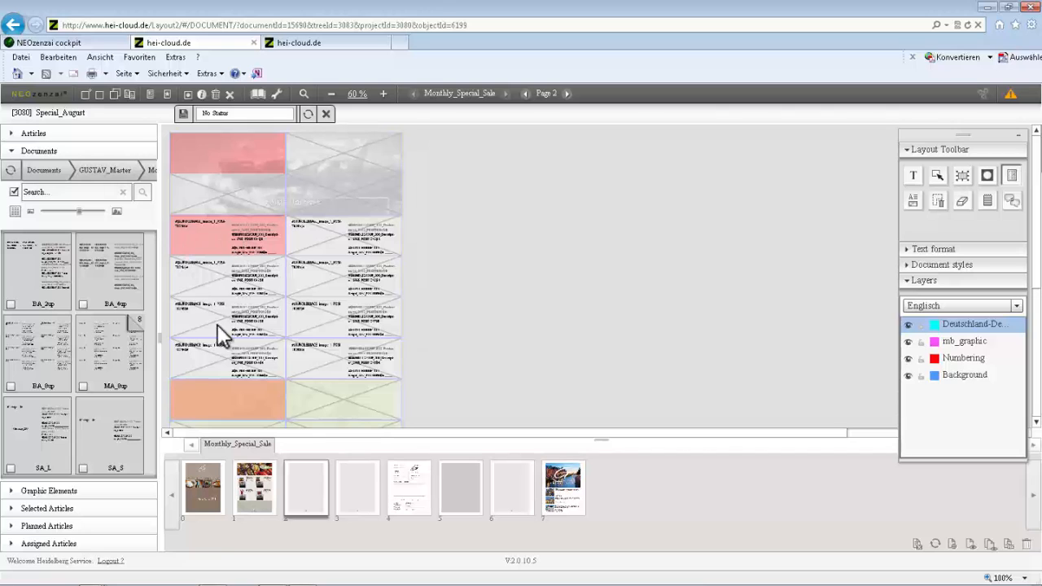
left_click(12, 134)
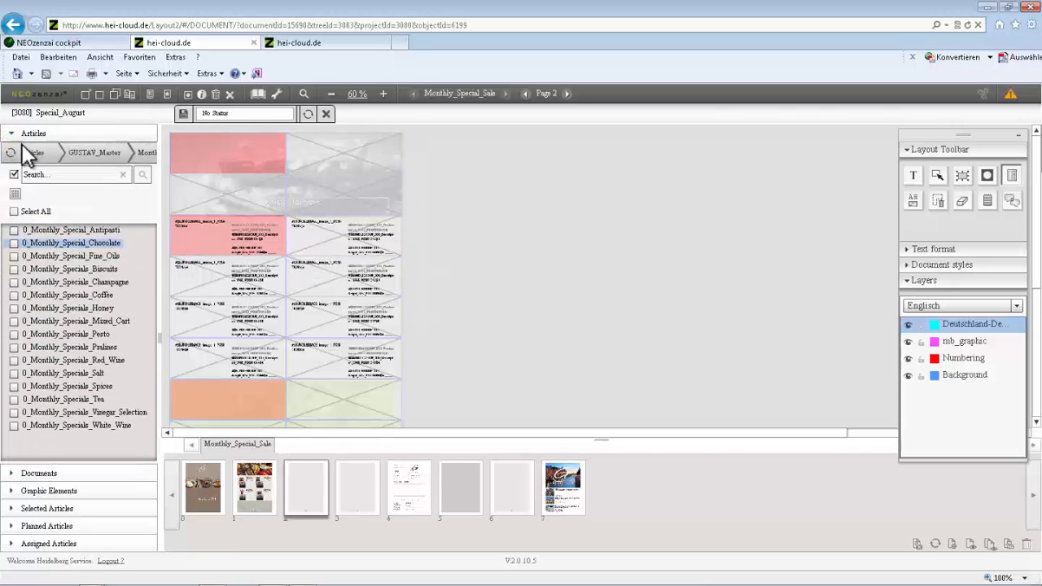
left_click(86, 157)
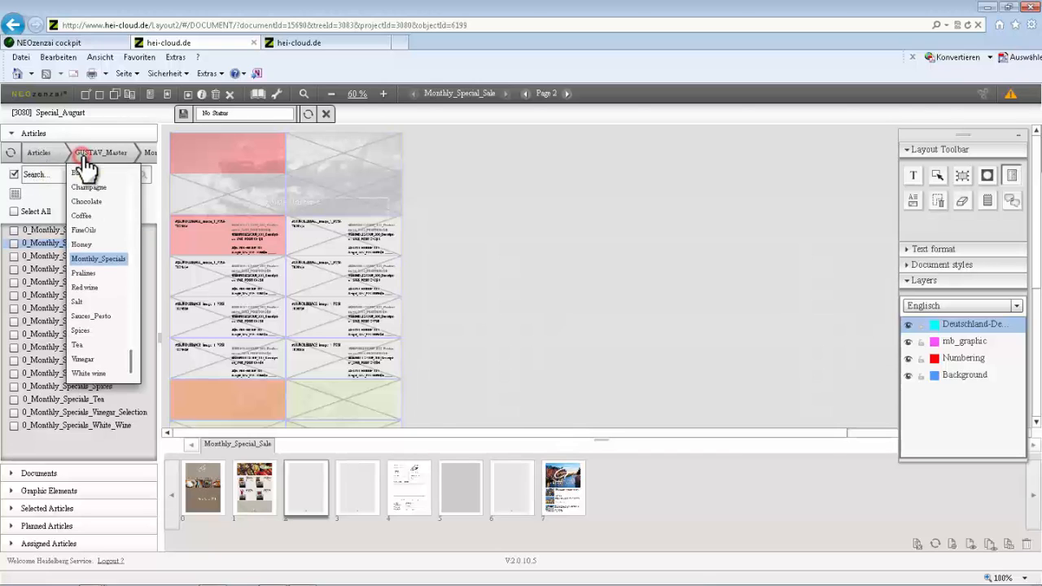
left_click(85, 200)
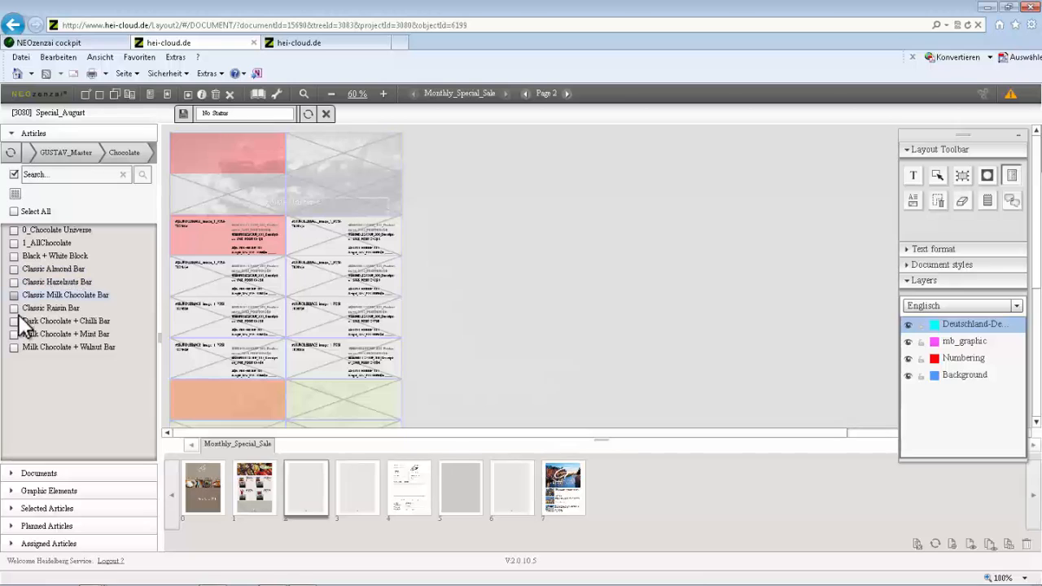
left_click(15, 193)
scroll(73, 329, "down", 3)
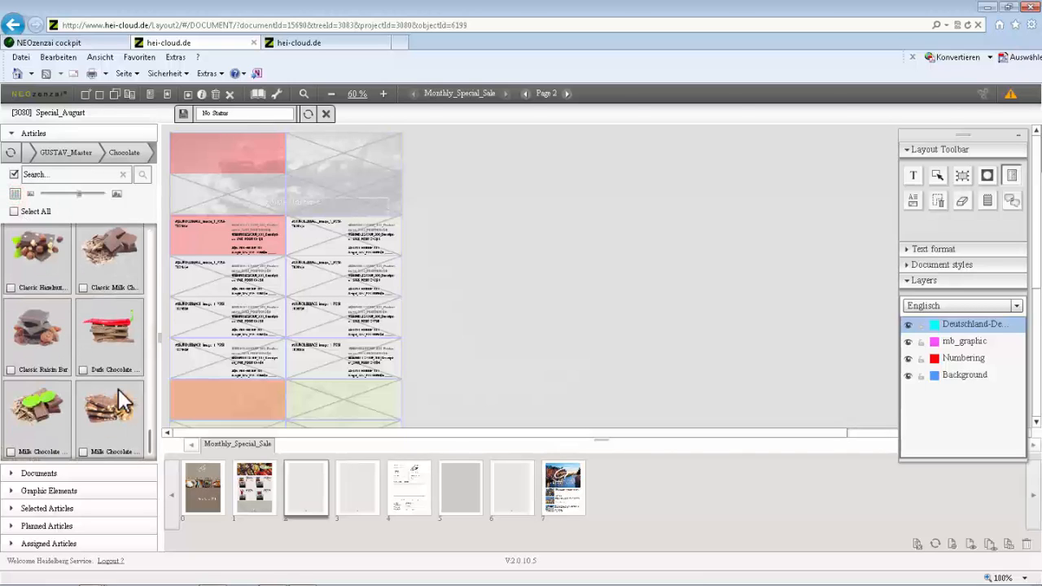
scroll(55, 334, "up", 3)
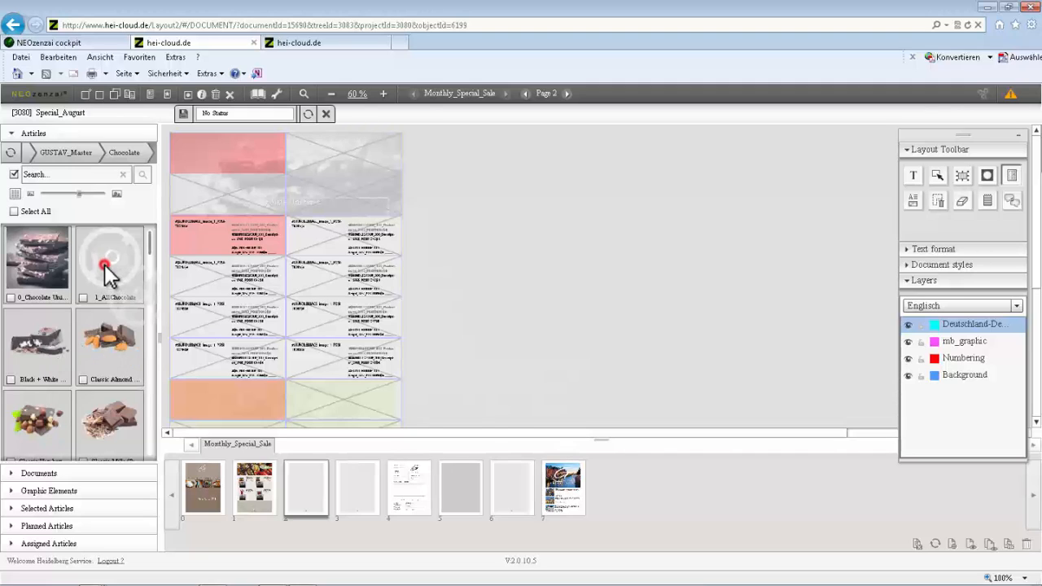
left_click_drag(217, 249, 220, 244)
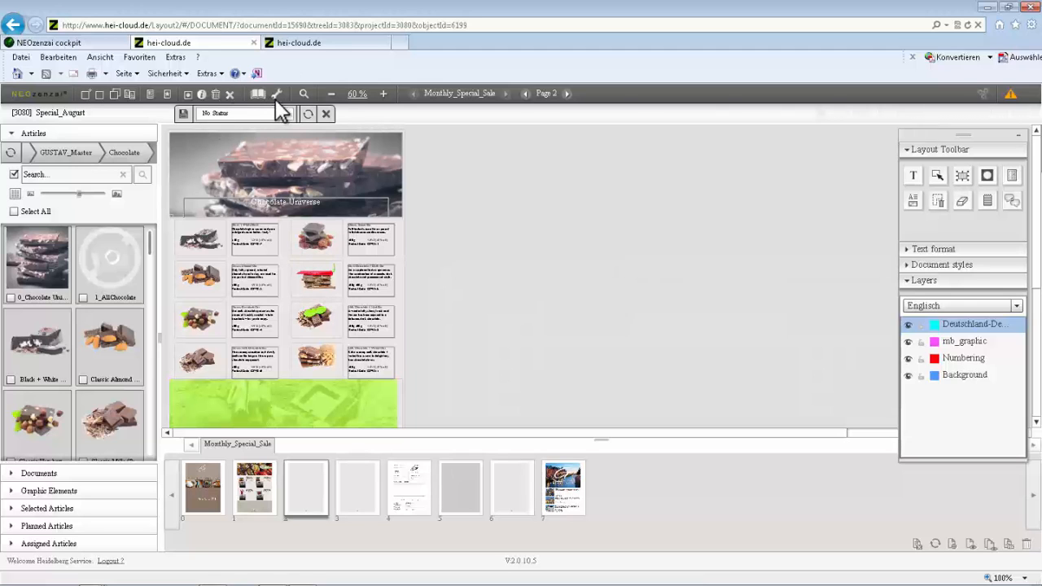
Step: Check the chocolate page at 100%, save its changes, and open page 3 with the layout grid and template placeholders shown
left_click(382, 95)
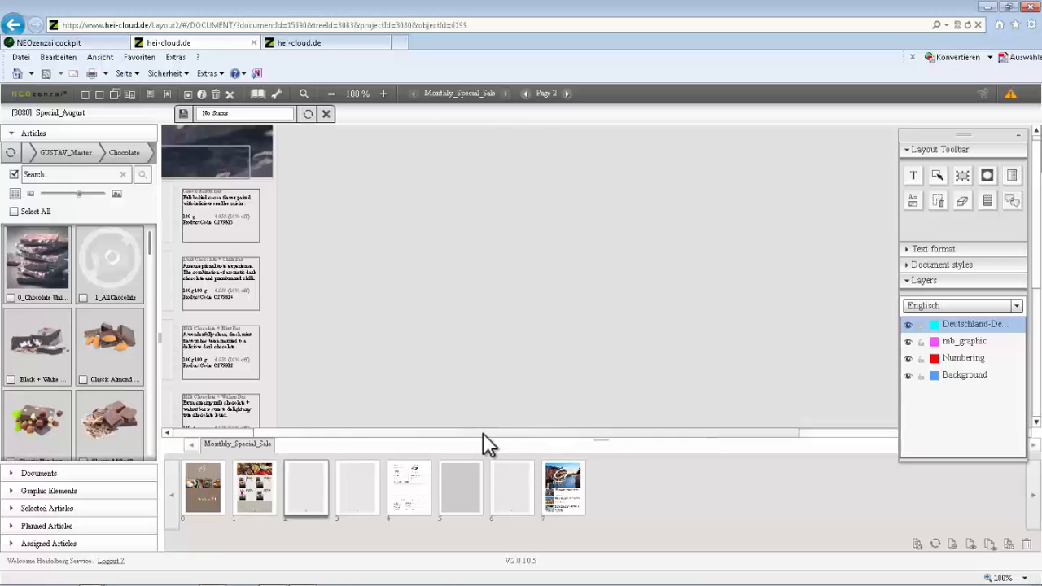
left_click_drag(482, 433, 359, 427)
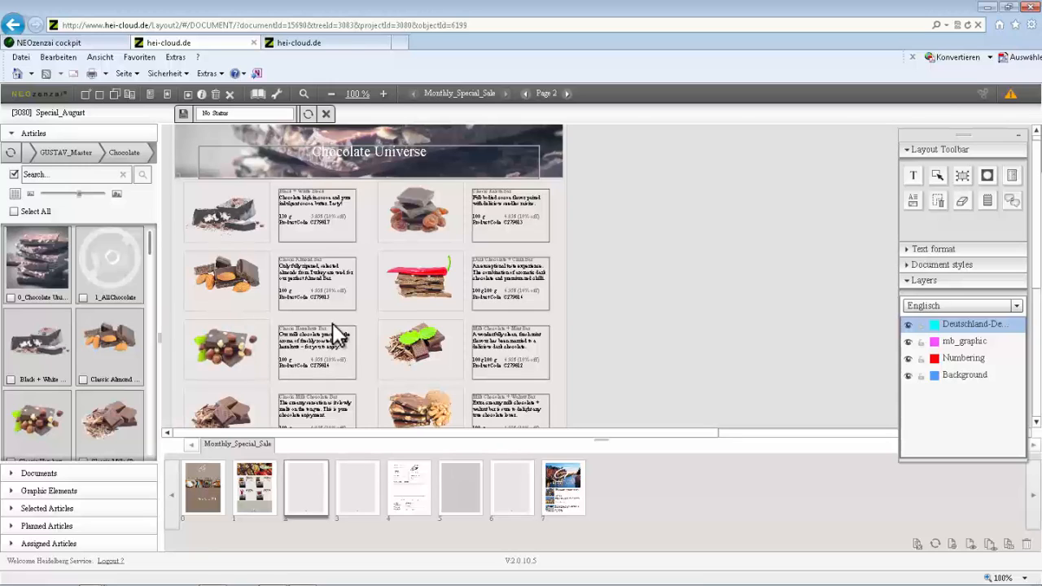
left_click(356, 496)
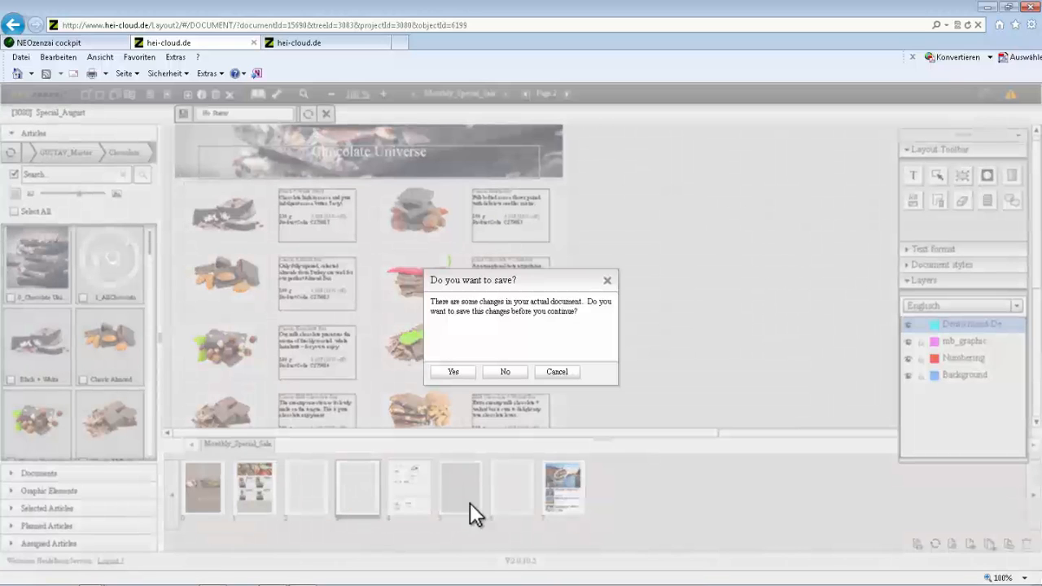
left_click(456, 374)
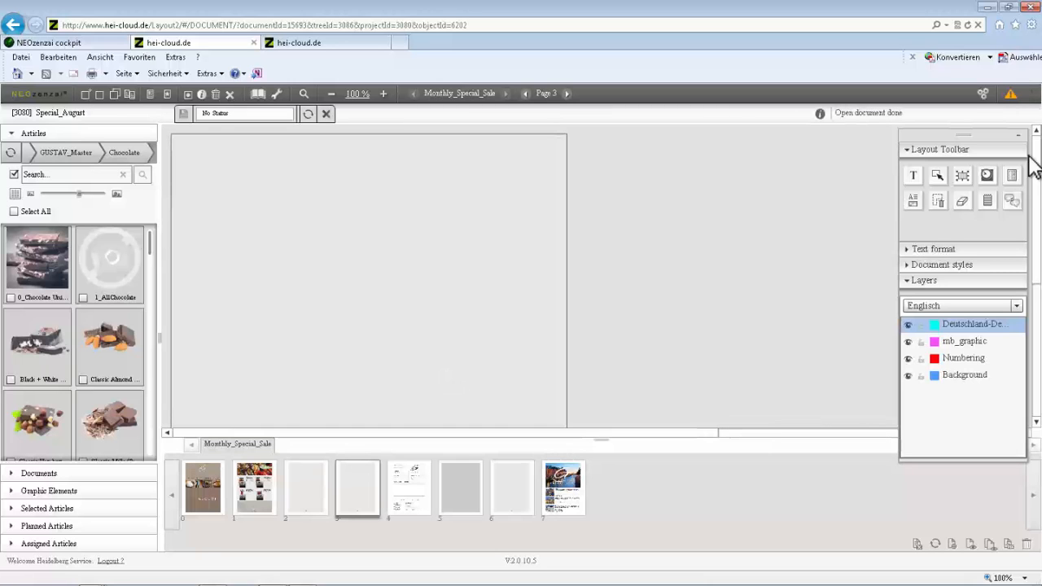
left_click(1010, 175)
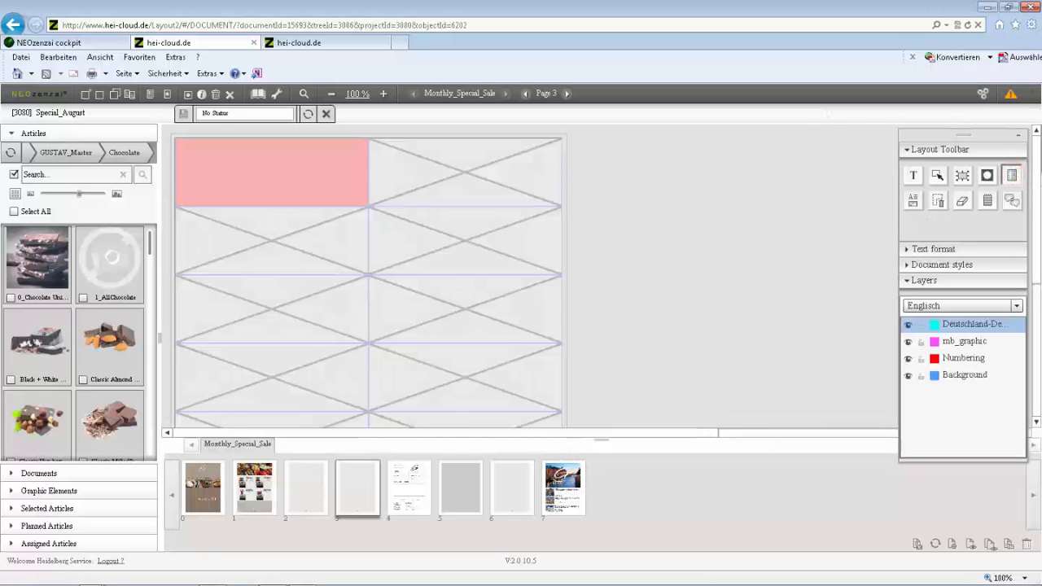
left_click(910, 202)
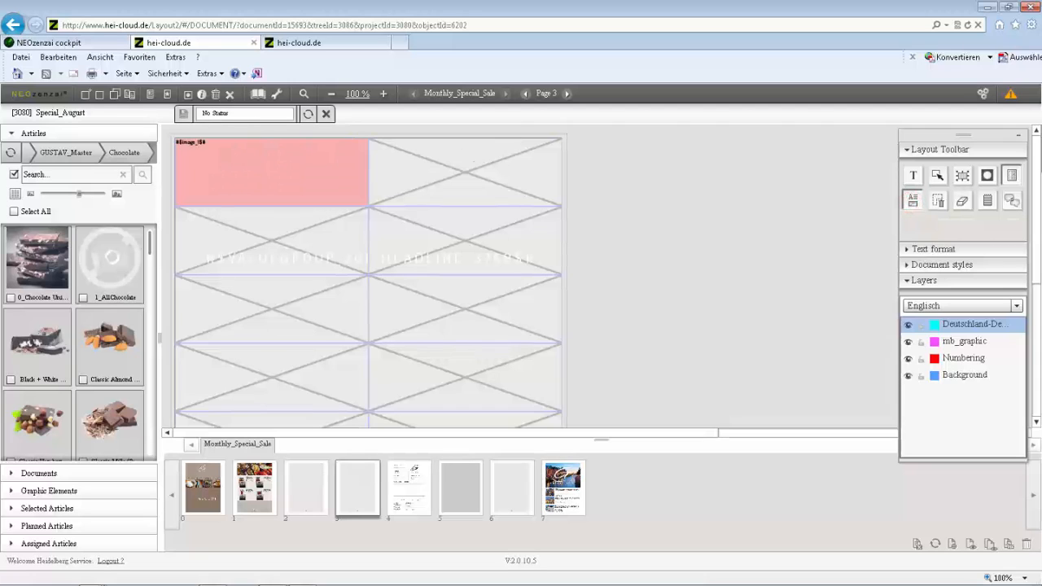
Step: Place the 0_Monthly_Specials_Mixed_Cart article from Monthly_Specials in the header template of page 3
left_click(88, 153)
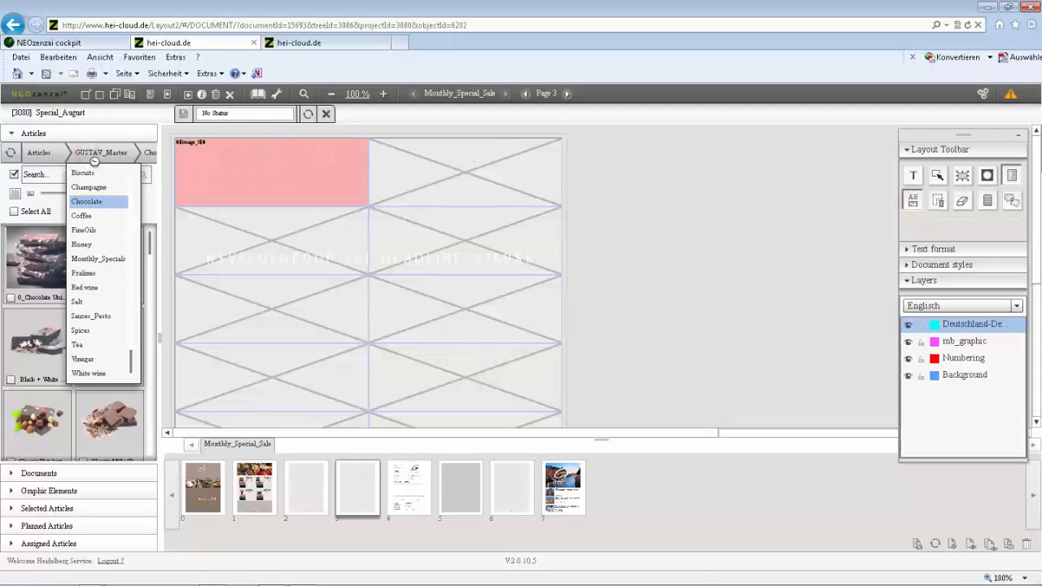
left_click(113, 269)
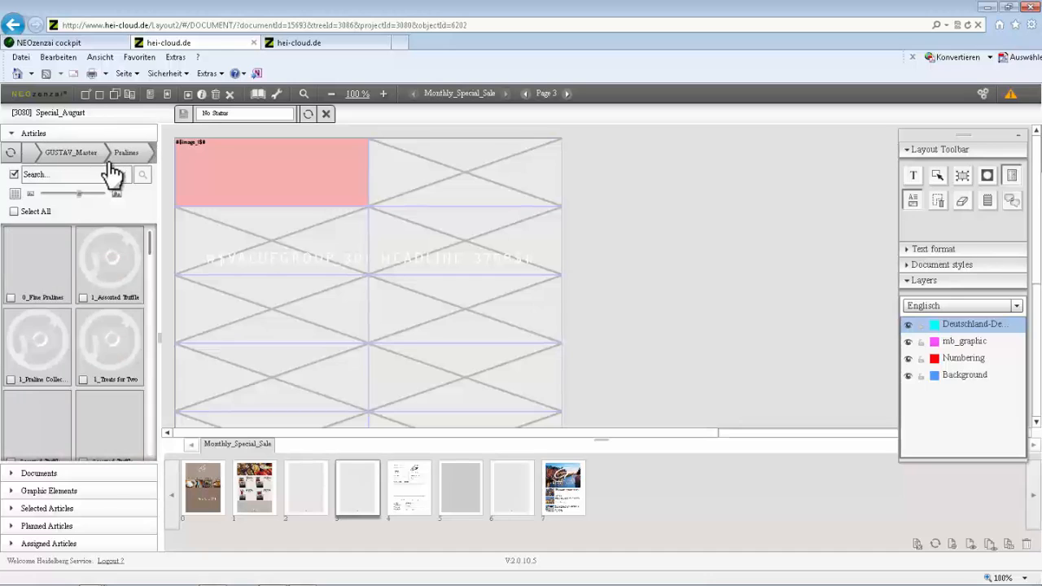
left_click(98, 157)
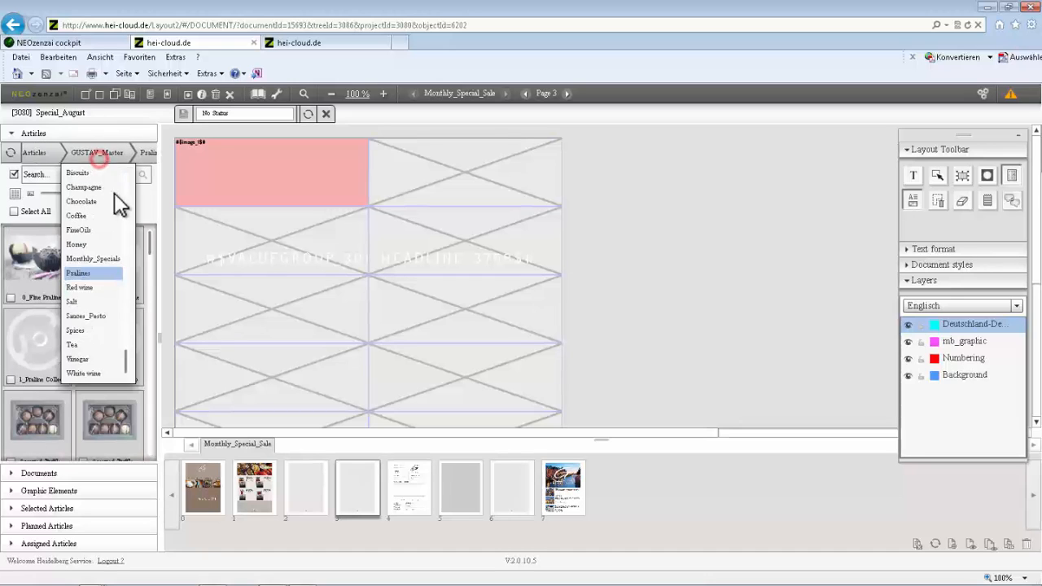
left_click(101, 259)
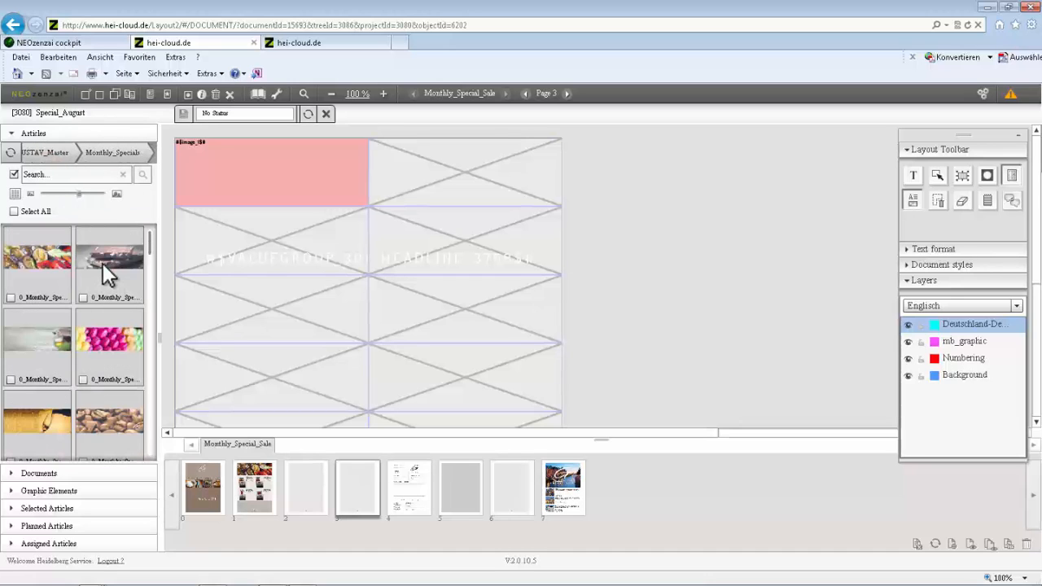
left_click(14, 192)
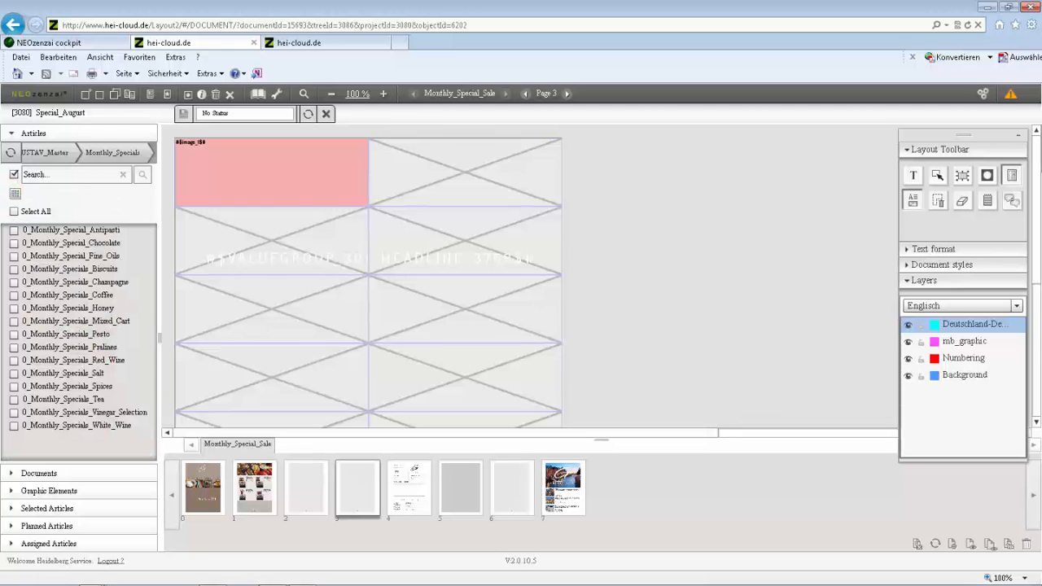
left_click_drag(98, 321, 283, 190)
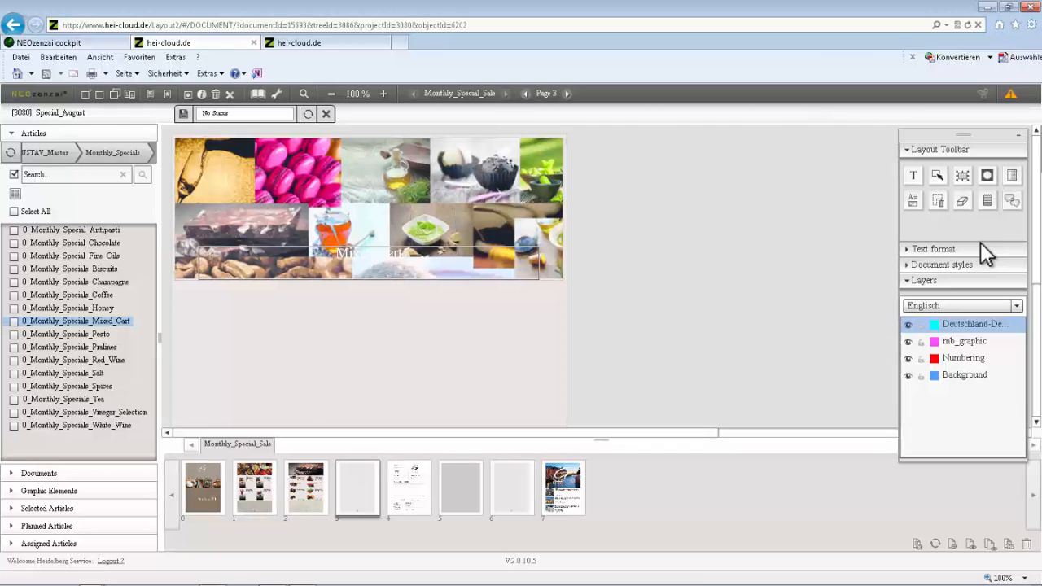
Step: Show page 3's layout grid and placeholders again, and place the SA_L template in both cells of the third grid row
left_click(920, 203)
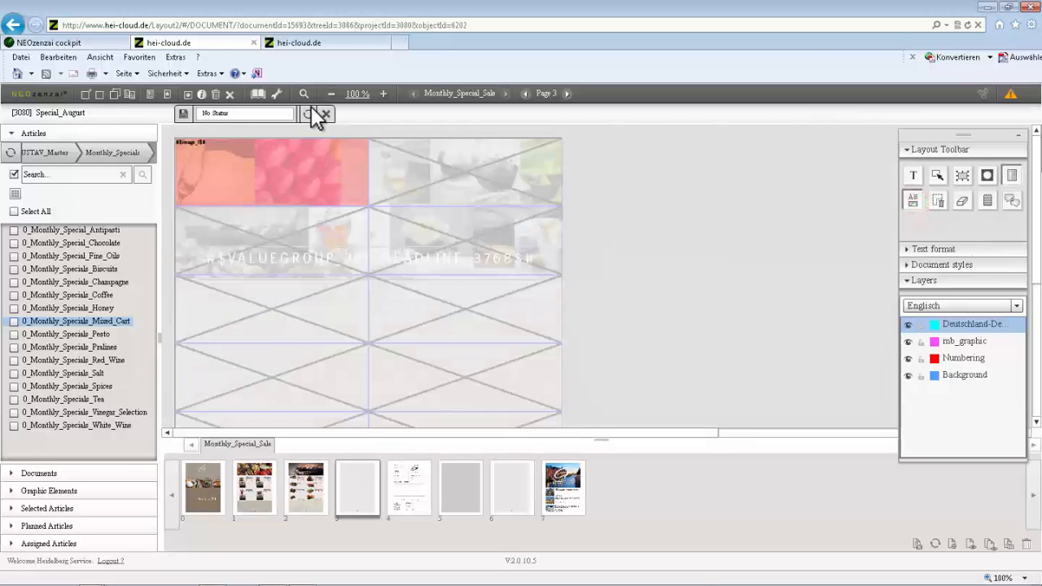
left_click(332, 94)
left_click(331, 94)
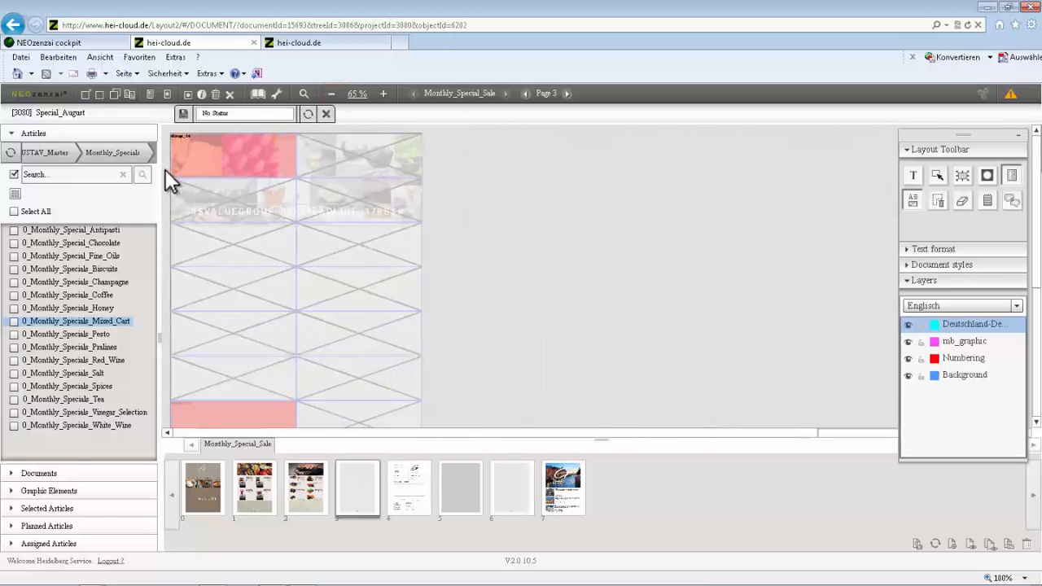
left_click(20, 476)
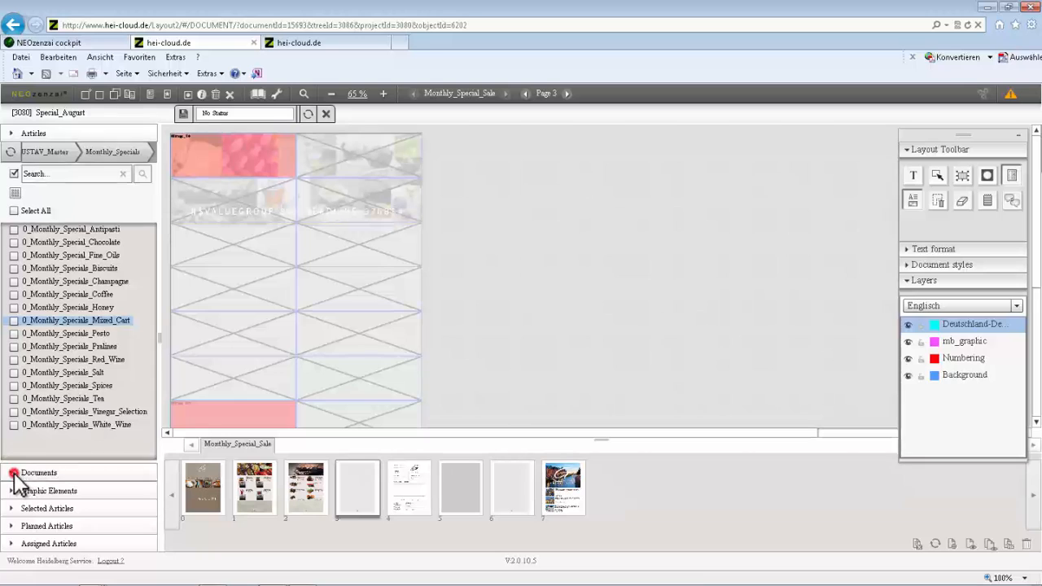
left_click(231, 255)
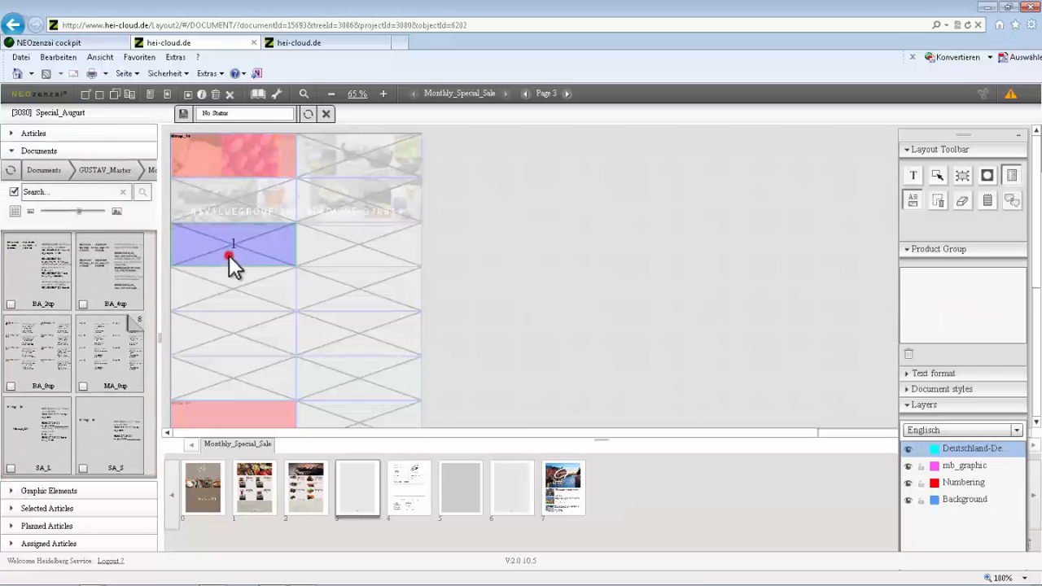
left_click(345, 242, "shift")
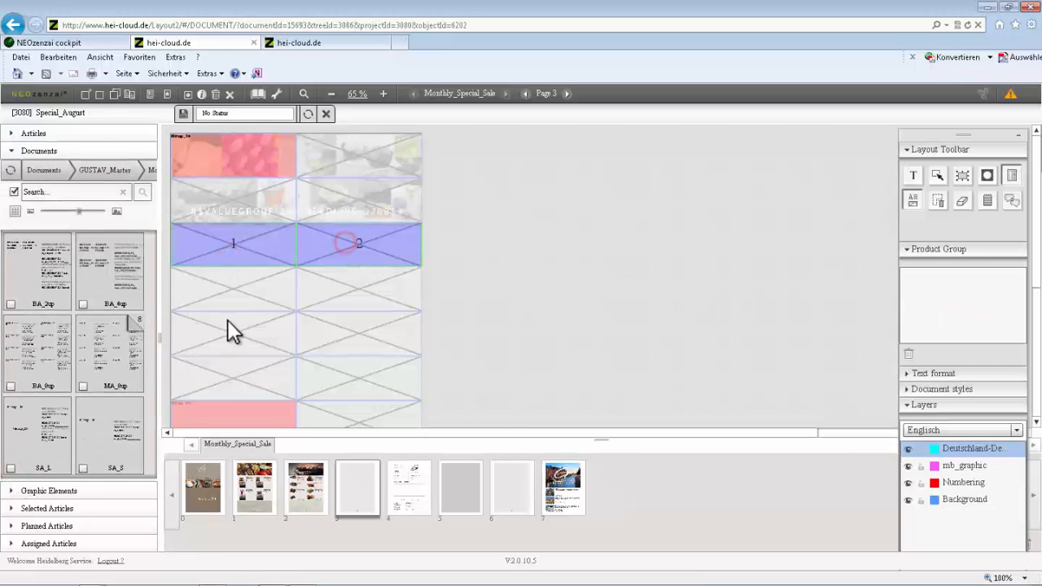
left_click_drag(26, 440, 206, 244)
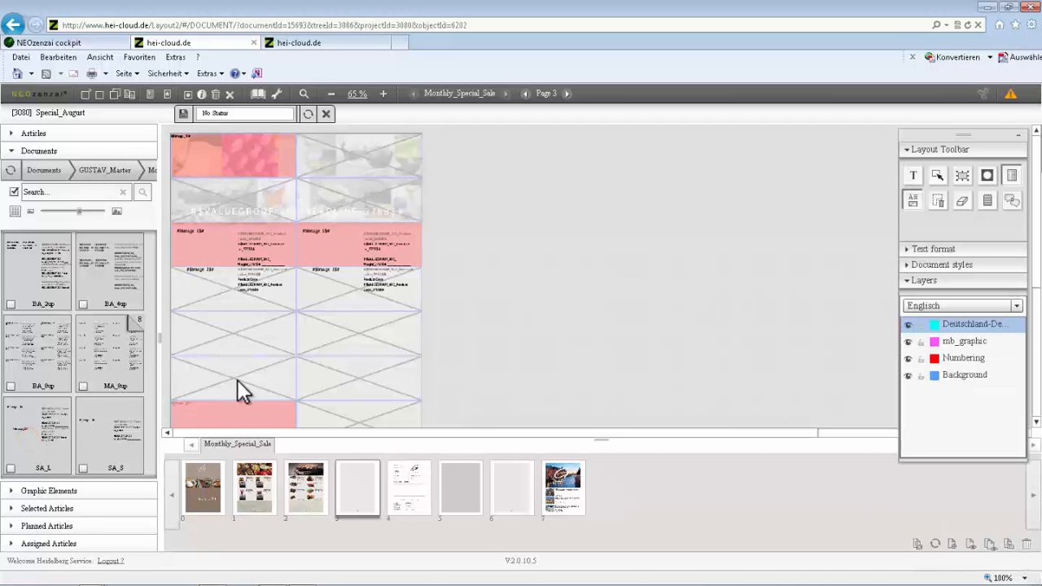
Step: Place a BA template in both cells of page 3's fifth grid row and return to the Monthly_Specials article list
left_click(236, 341)
left_click(355, 331, "shift")
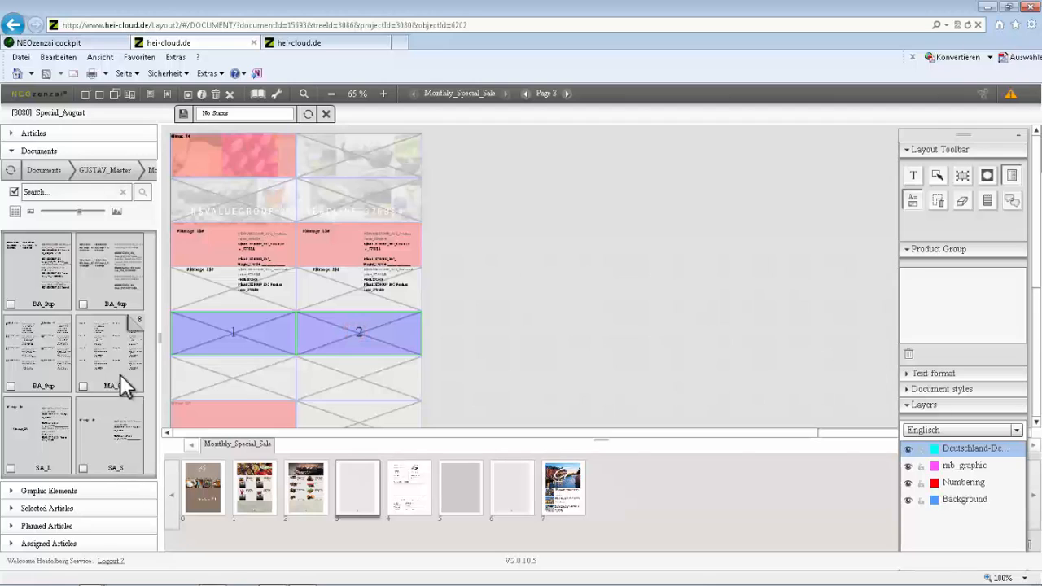
left_click_drag(81, 305, 207, 334)
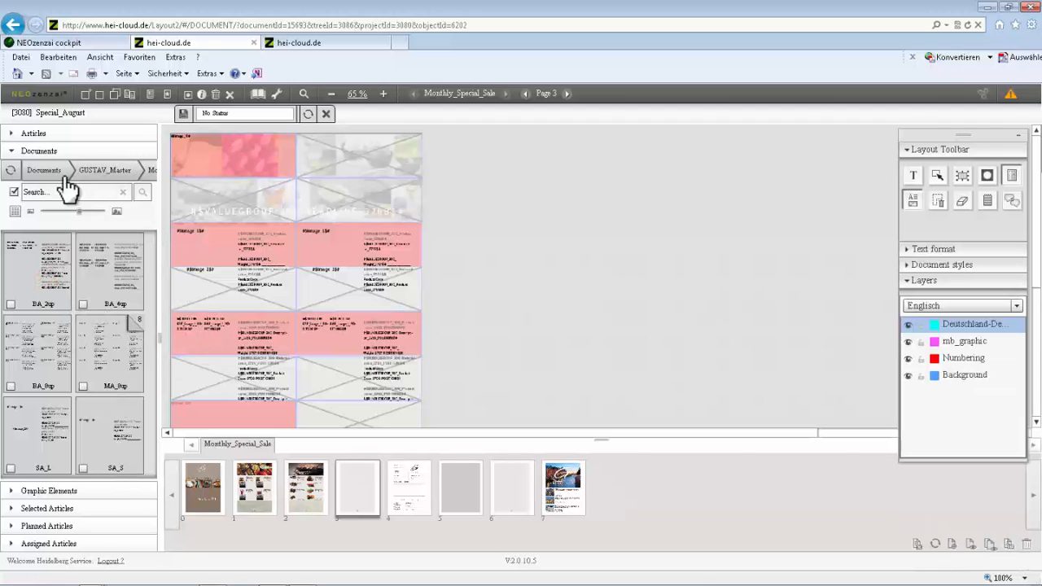
left_click(15, 134)
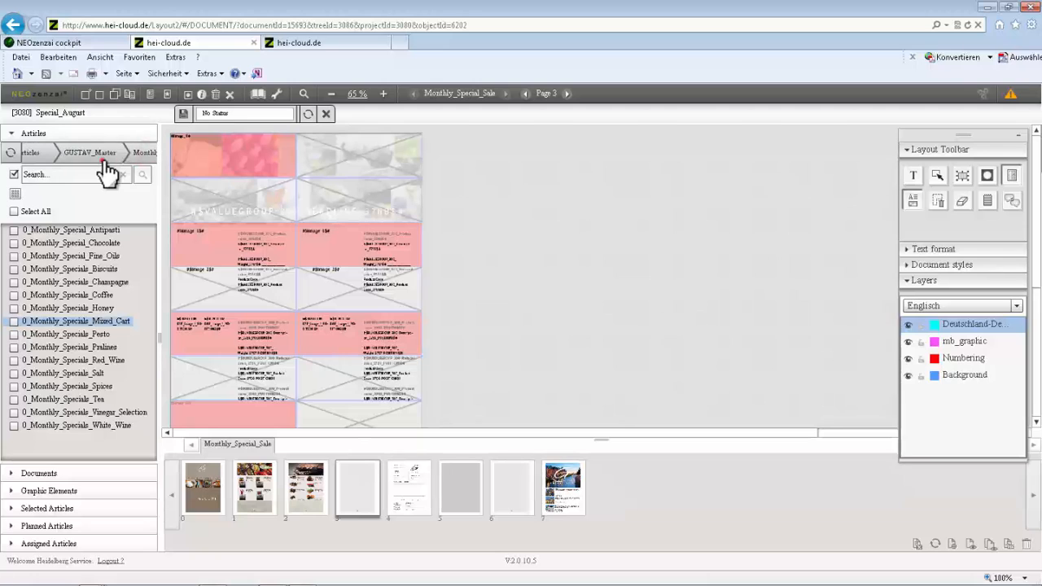
Step: Mark Gustav's Brut Réserve N.V in the Champagne articles and Linden Honey in the Honey articles for placement
left_click(103, 165)
left_click(91, 186)
left_click(14, 308)
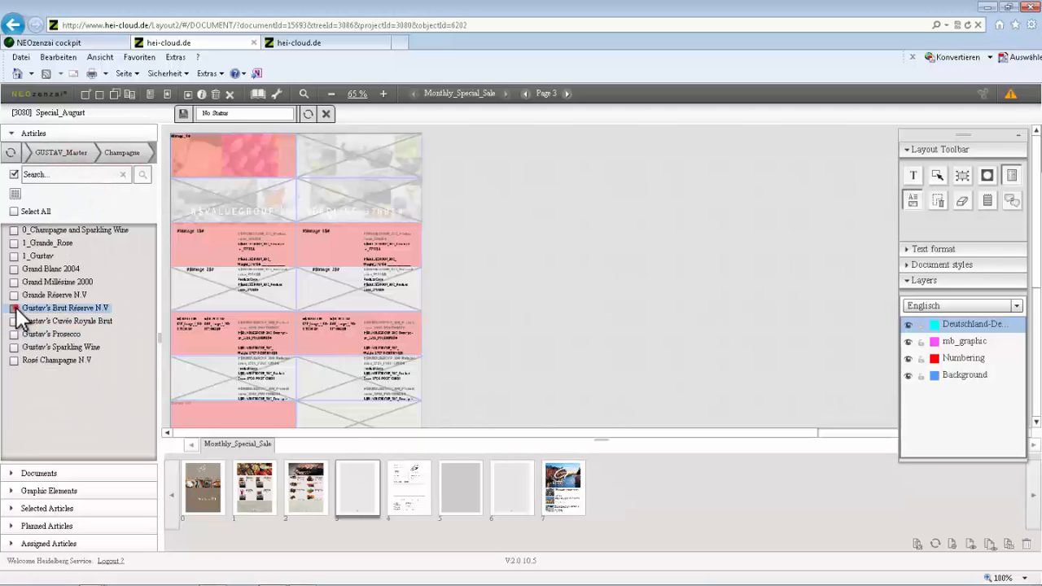
left_click(83, 163)
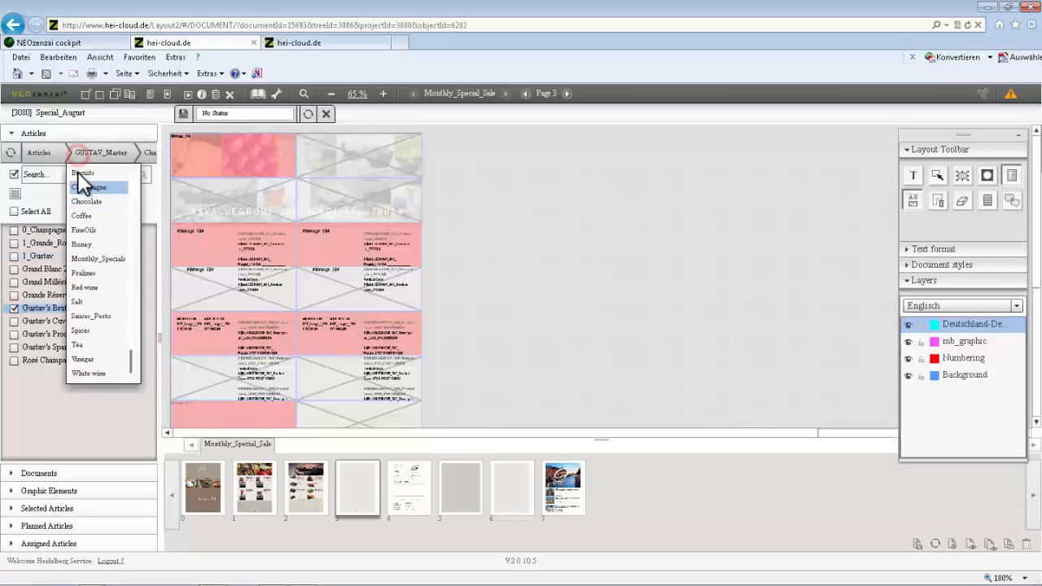
left_click(87, 245)
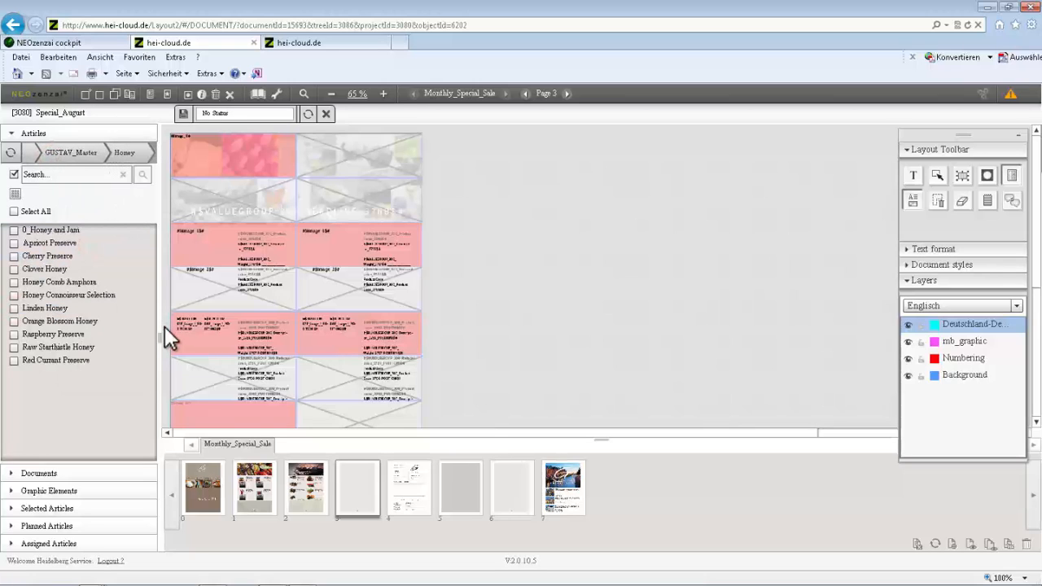
left_click(13, 308)
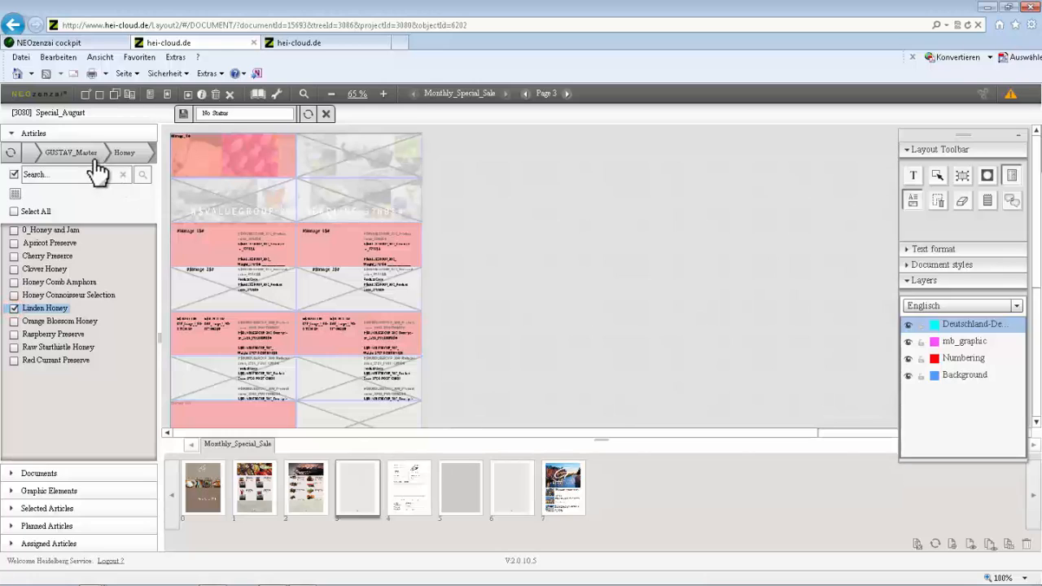
Step: Mark the 1_CeylonBlend and 1_Darjeeling product groups in the Tea articles
left_click(95, 156)
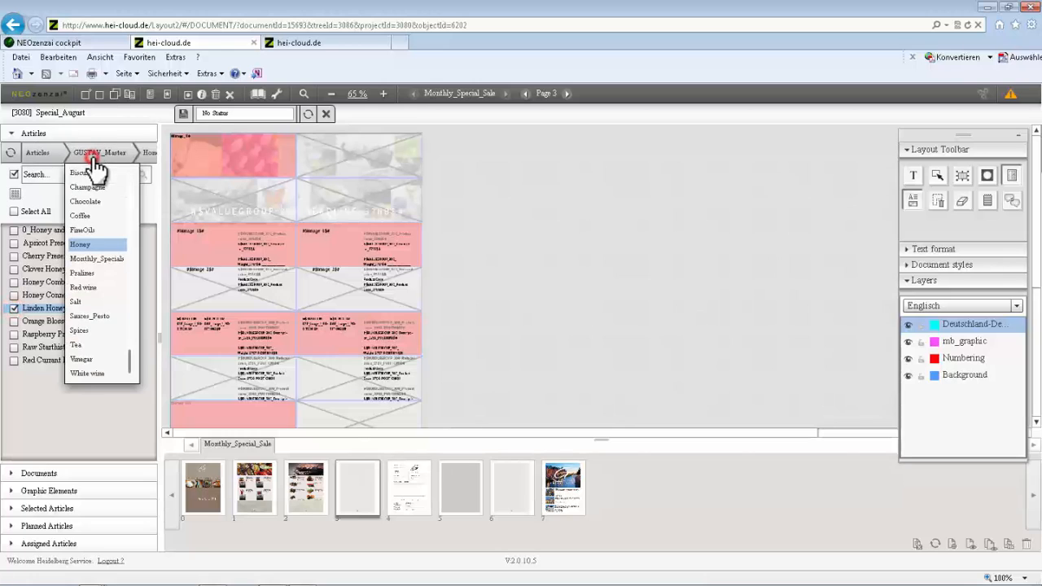
left_click(85, 343)
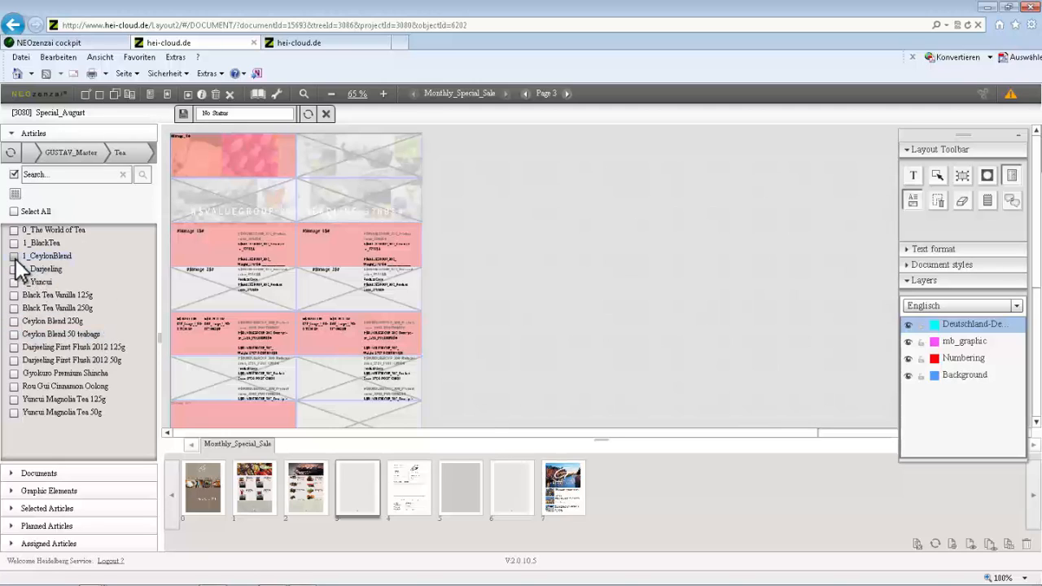
left_click(14, 256)
left_click(14, 269)
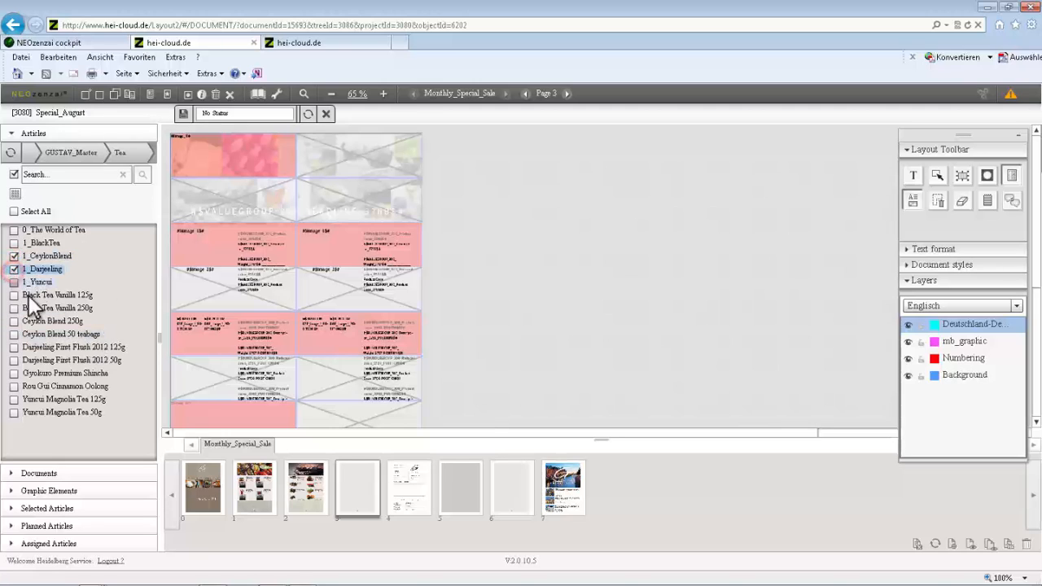
Step: Assign the selected champagne, Linden Honey, 1_CeylonBlend and 1_Darjeeling in that order to page 3's four product templates, and hide the layout grid
left_click(11, 508)
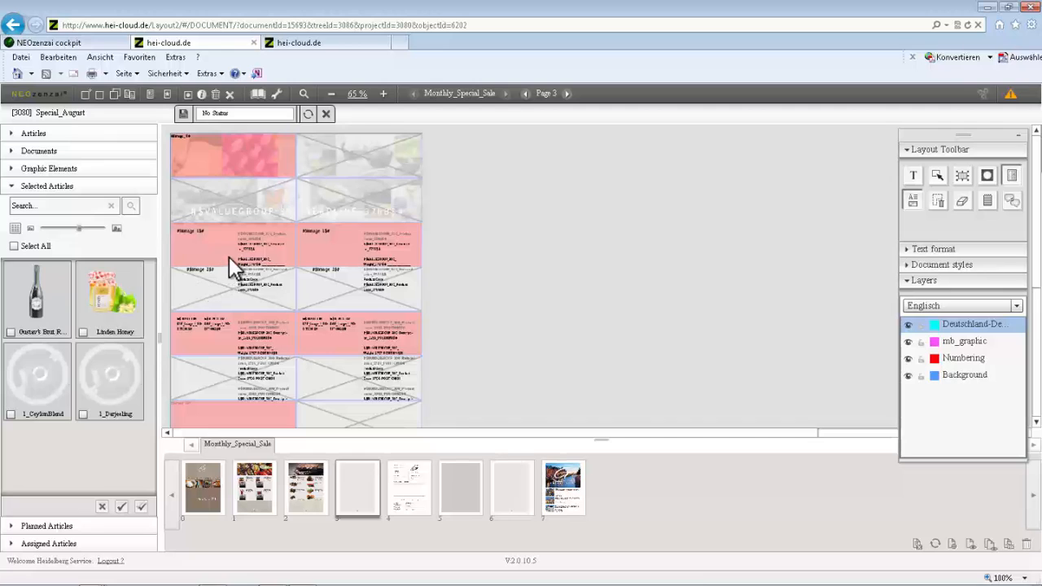
left_click(205, 254)
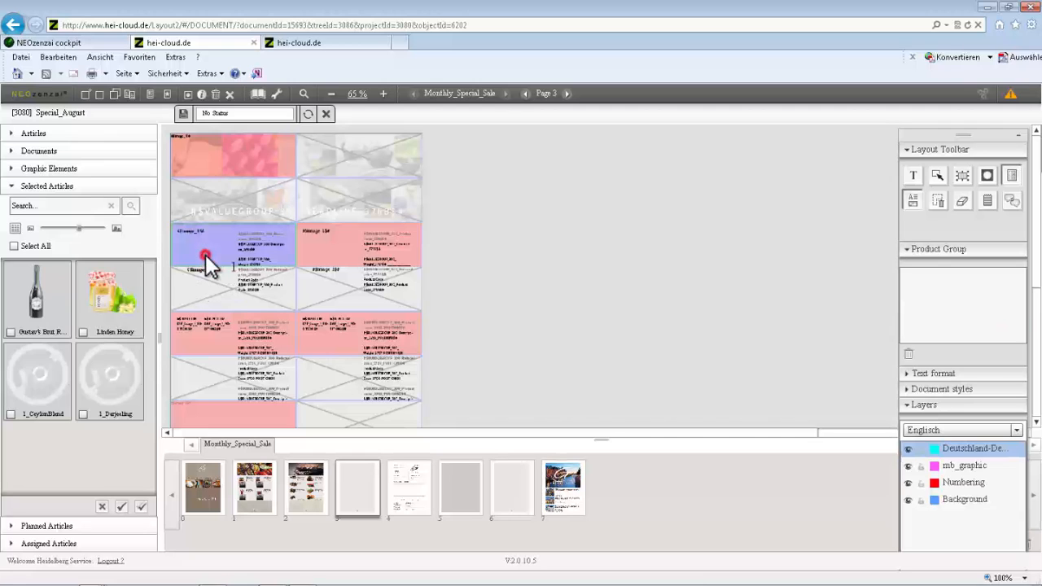
left_click(339, 245, "shift")
left_click(264, 328, "shift")
left_click(327, 332, "shift")
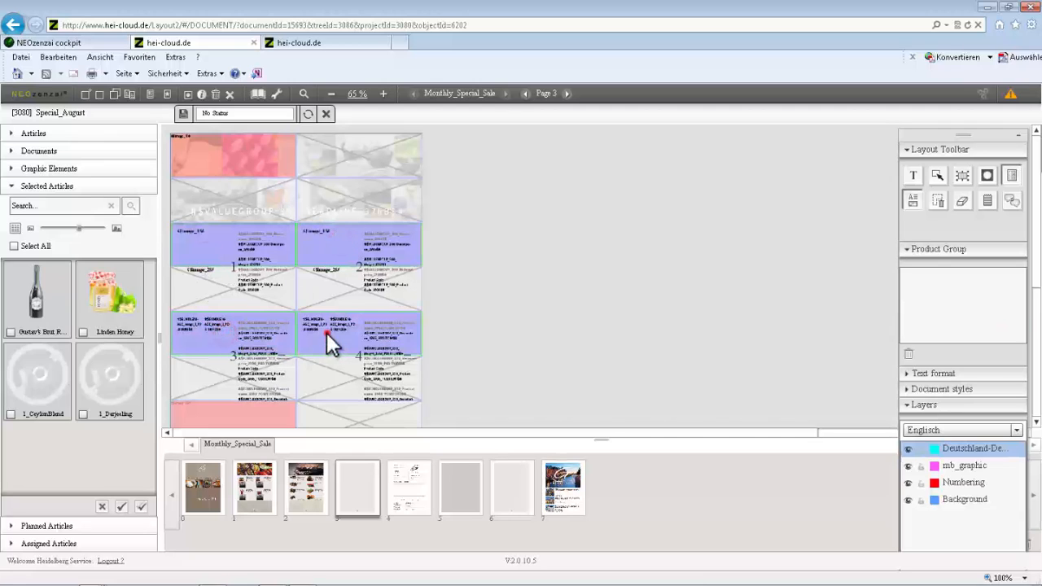
left_click(11, 332)
left_click(83, 332)
left_click(10, 414)
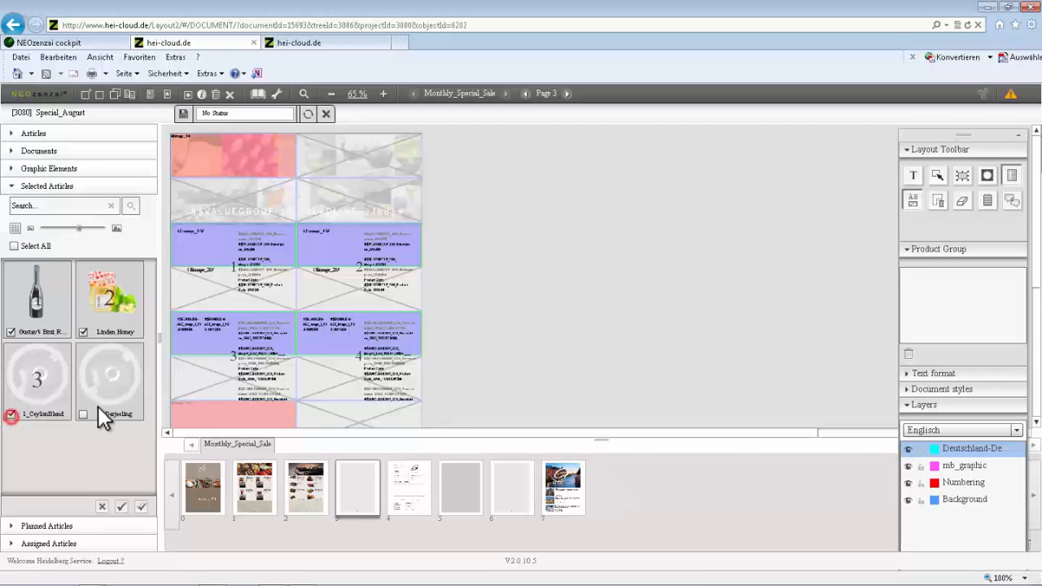
left_click(84, 414)
left_click(121, 506)
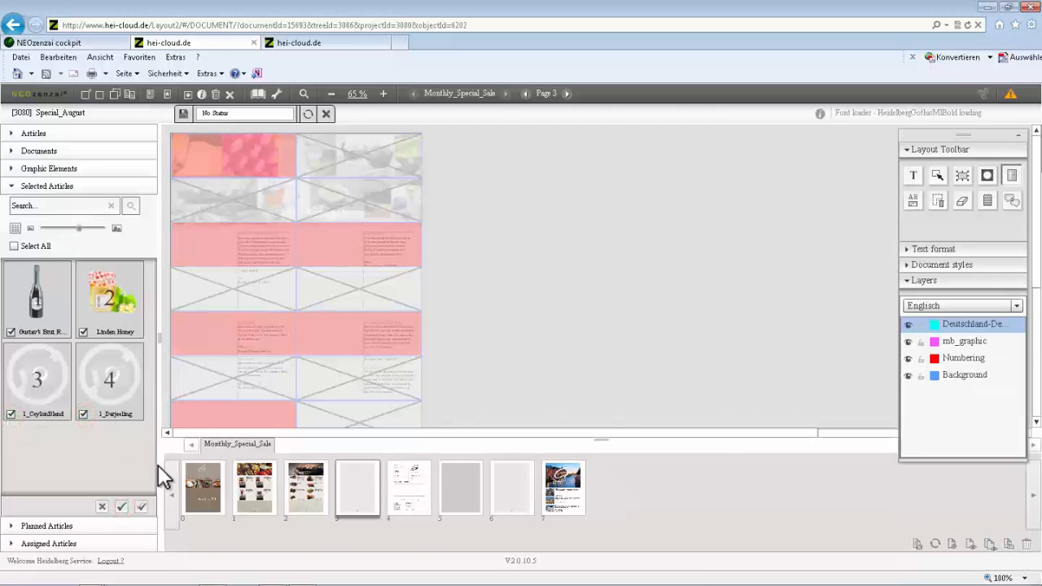
left_click(1012, 176)
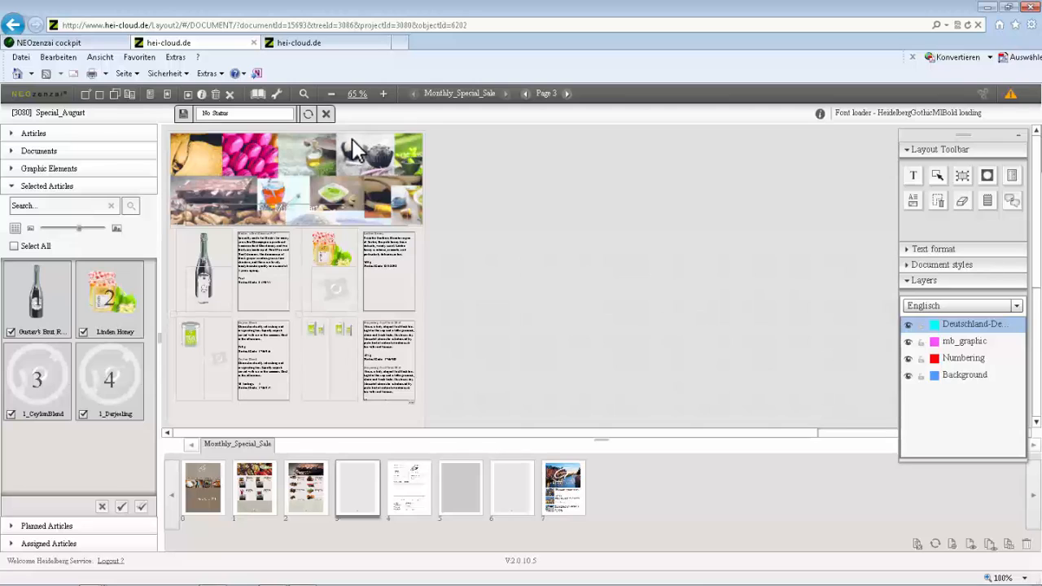
Step: Enlarge the Linden Honey image frame on page 3 to about 192 by 147 pixels and apply the change
left_click(961, 175)
left_click(319, 252)
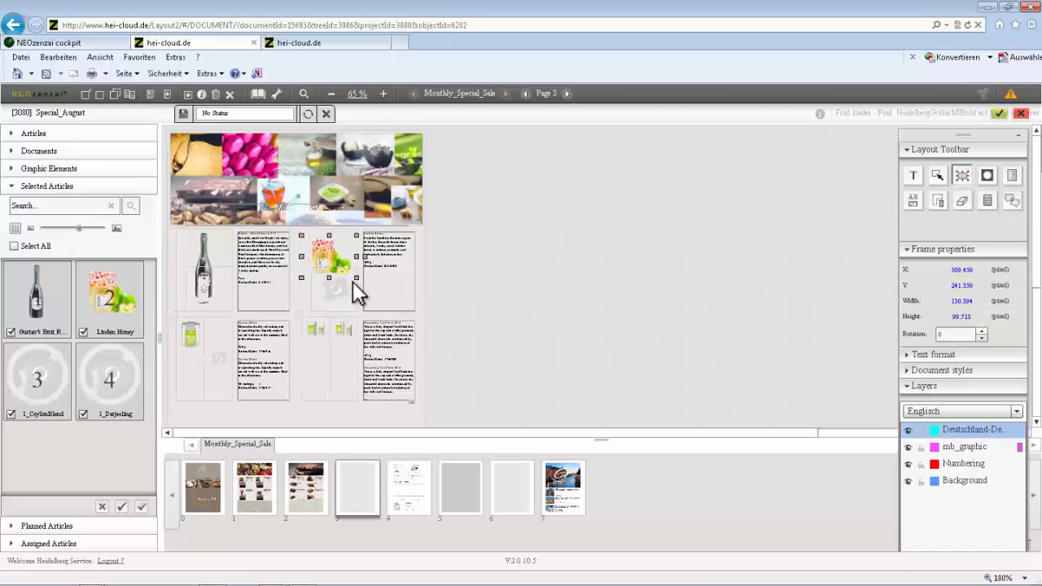
left_click_drag(356, 277, 382, 300)
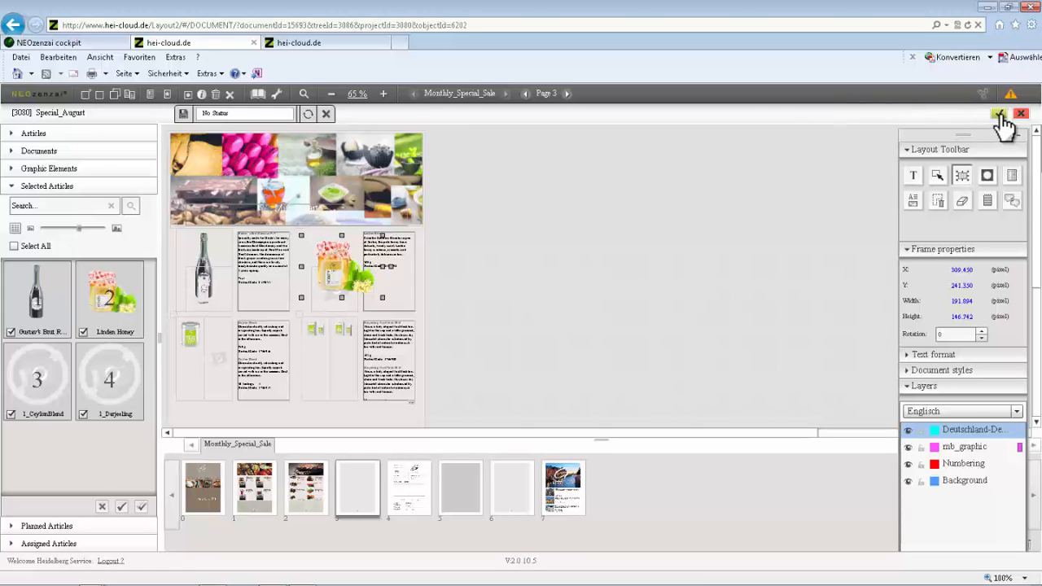
left_click(999, 115)
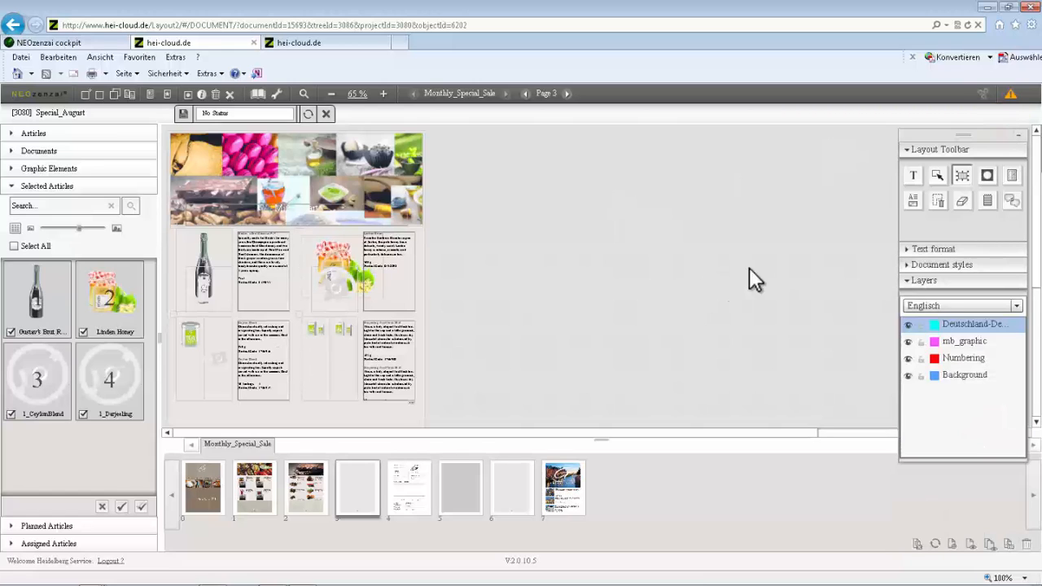
Step: Delete the first small Darjeeling image frame, then enlarge the remaining one to about 152 by 119 pixels and reposition it beside the text
left_click(316, 333)
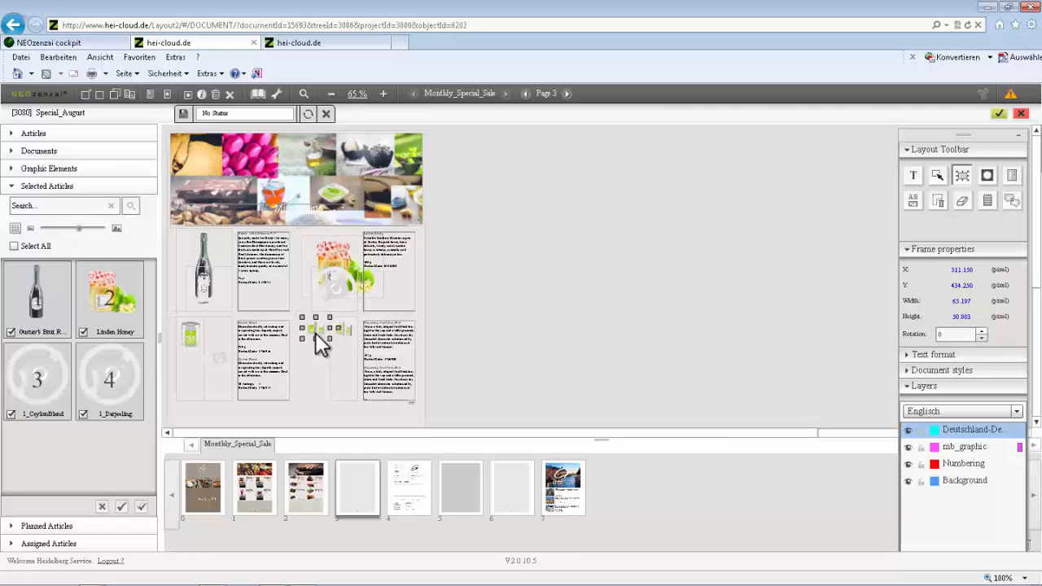
left_click(999, 113)
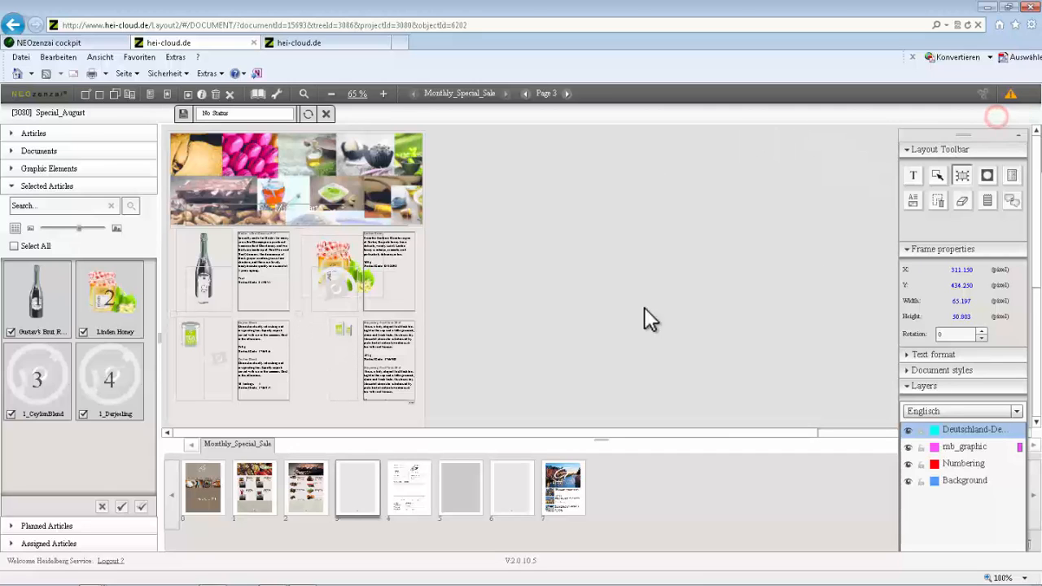
left_click(346, 332)
left_click_drag(340, 329, 334, 368)
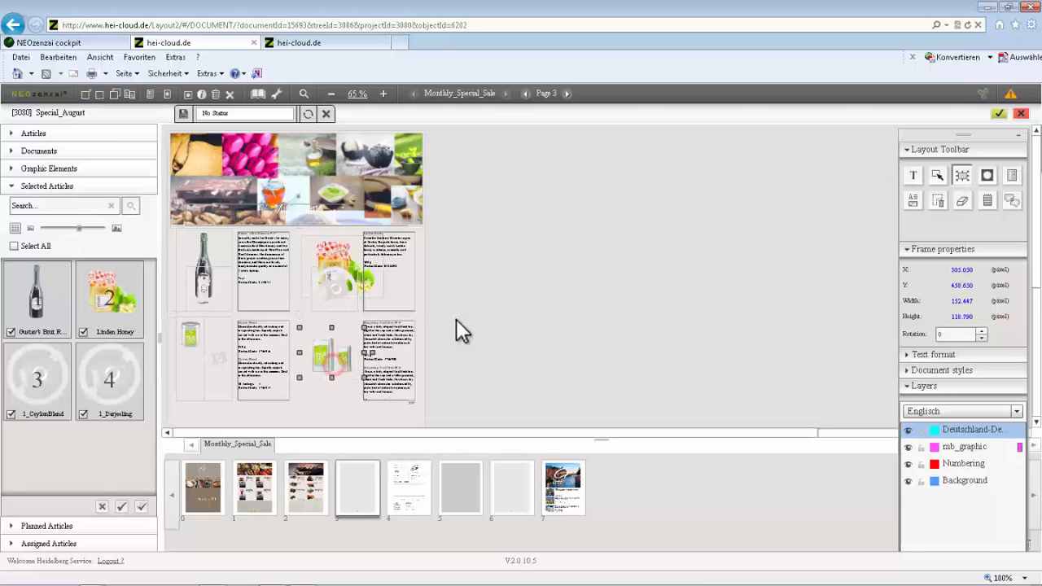
left_click(998, 114)
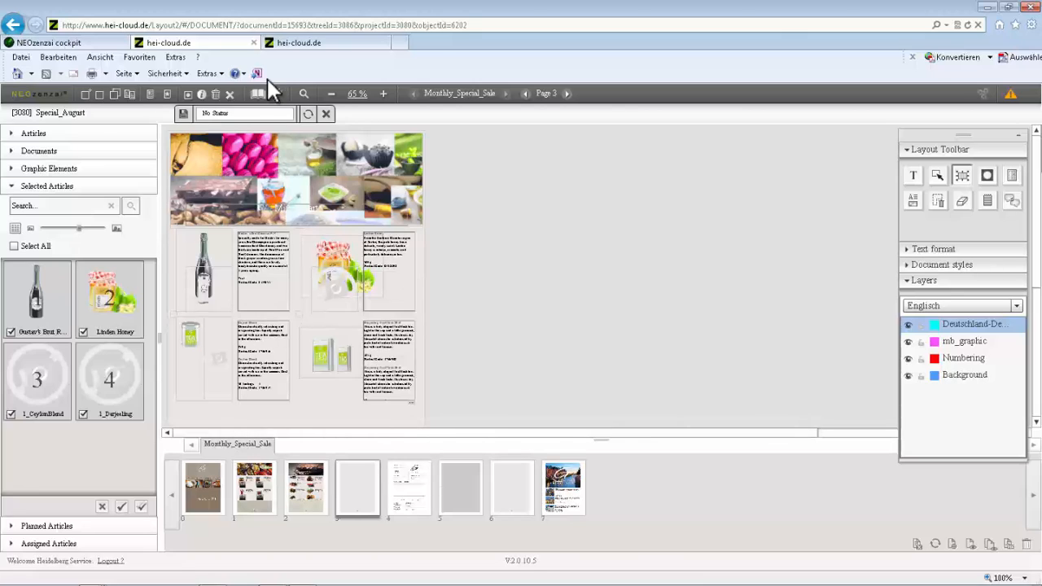
Step: Save page 3 and create a PDF of all pages with the [Smallest File Size] print job option
left_click(184, 114)
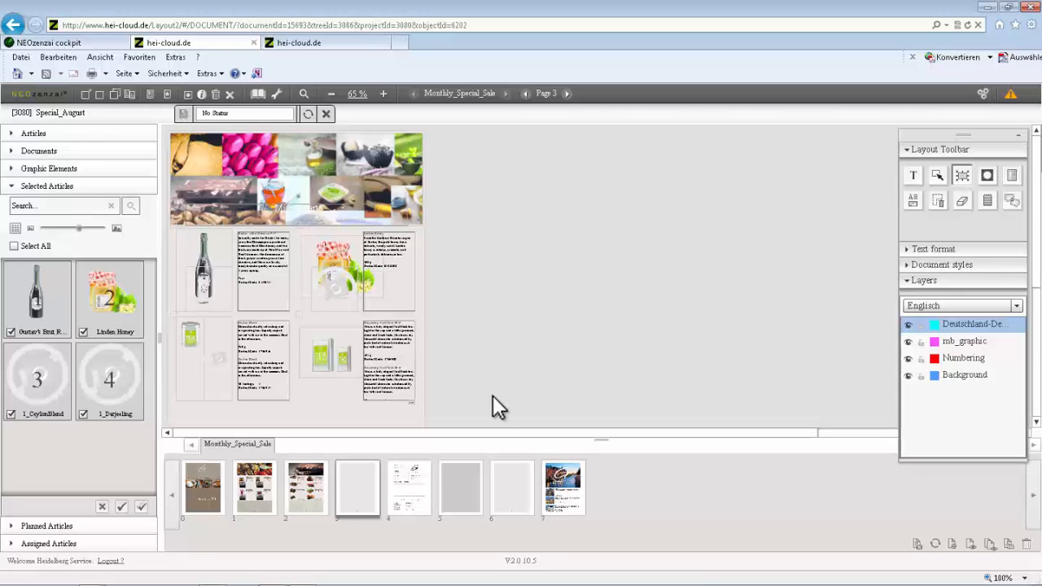
left_click(1010, 546)
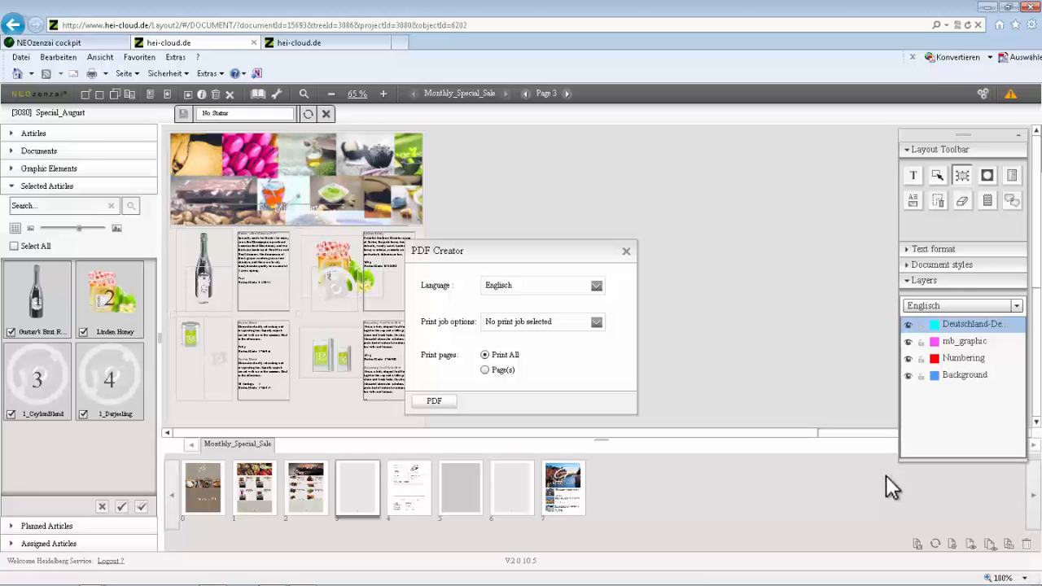
left_click(594, 321)
left_click_drag(599, 342, 599, 417)
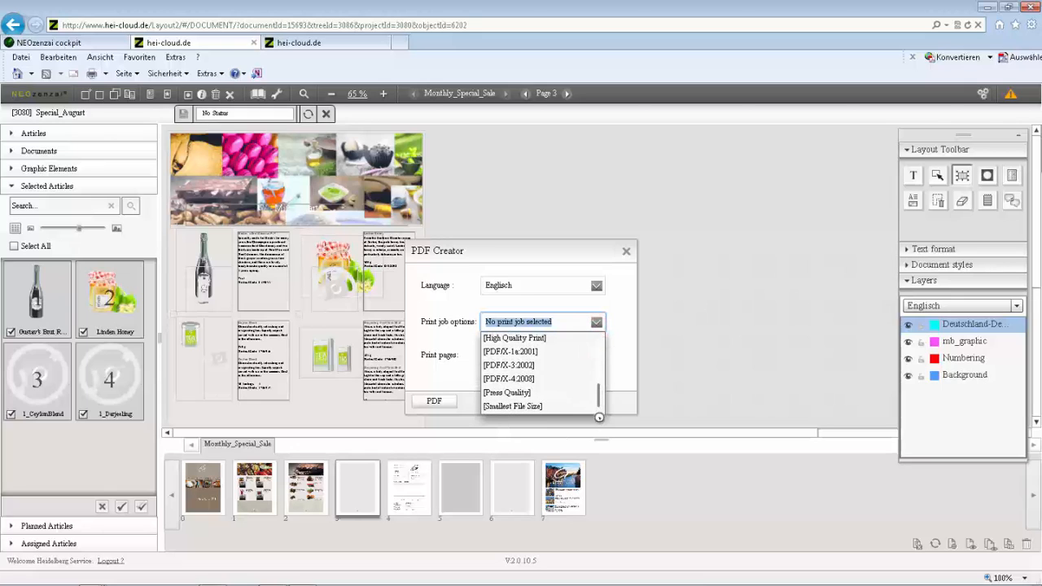
left_click(537, 408)
left_click(434, 402)
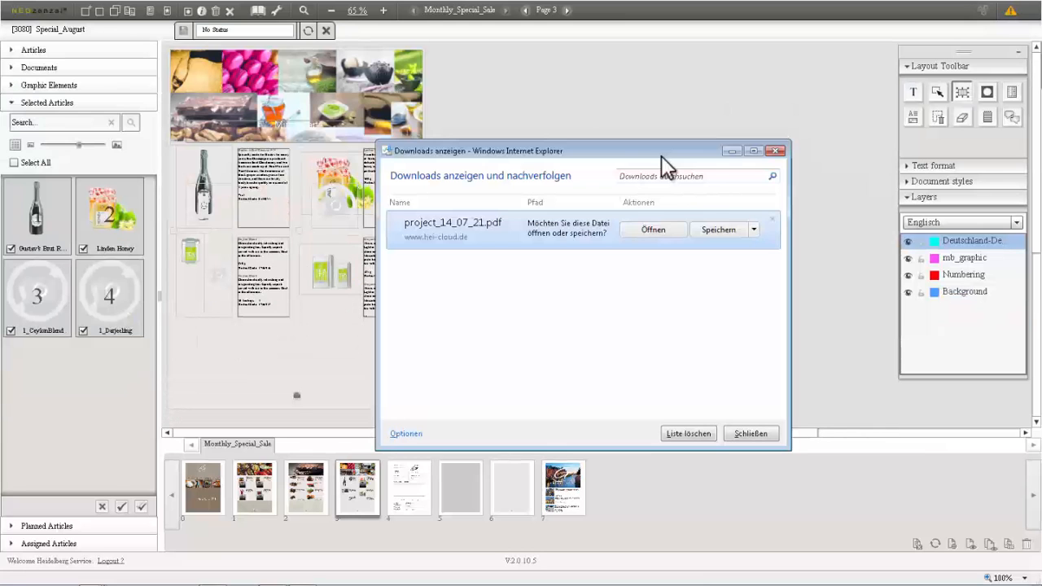
Step: Open the downloaded project_14_07_21.pdf in Adobe Acrobat Pro and page through it with whole pages fitted to the window
left_click(653, 229)
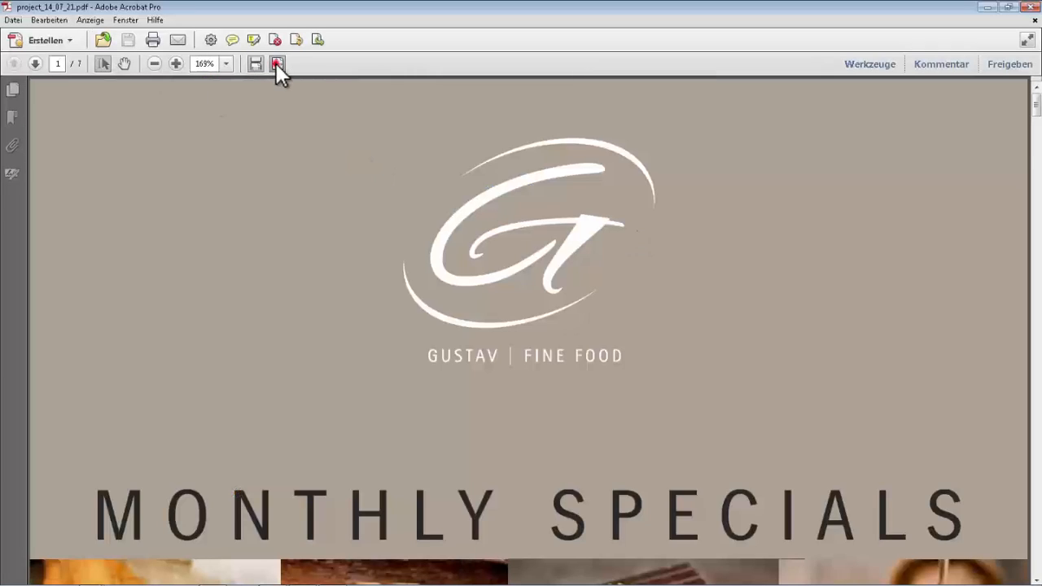
left_click(277, 64)
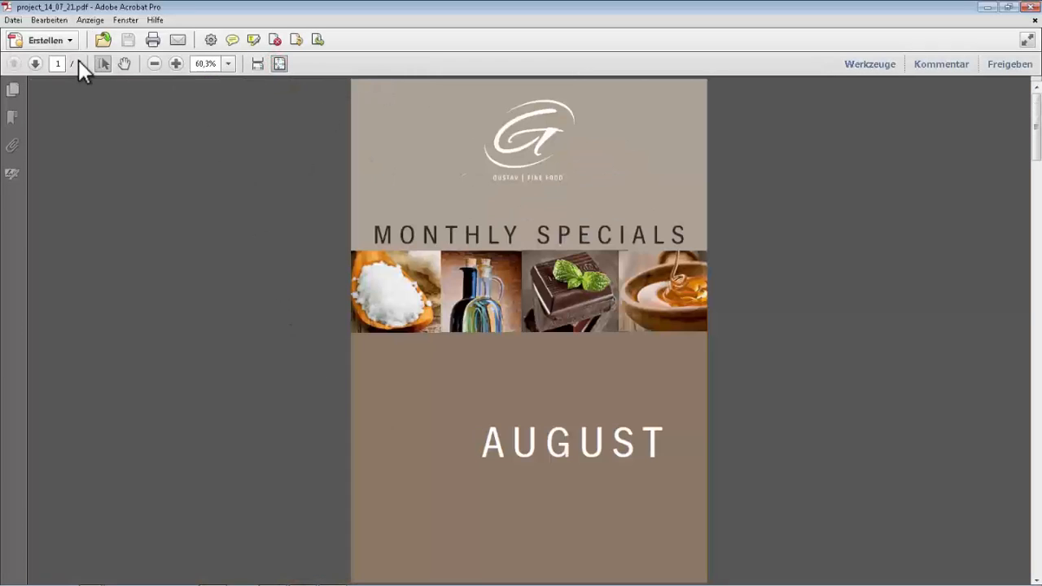
left_click(36, 64)
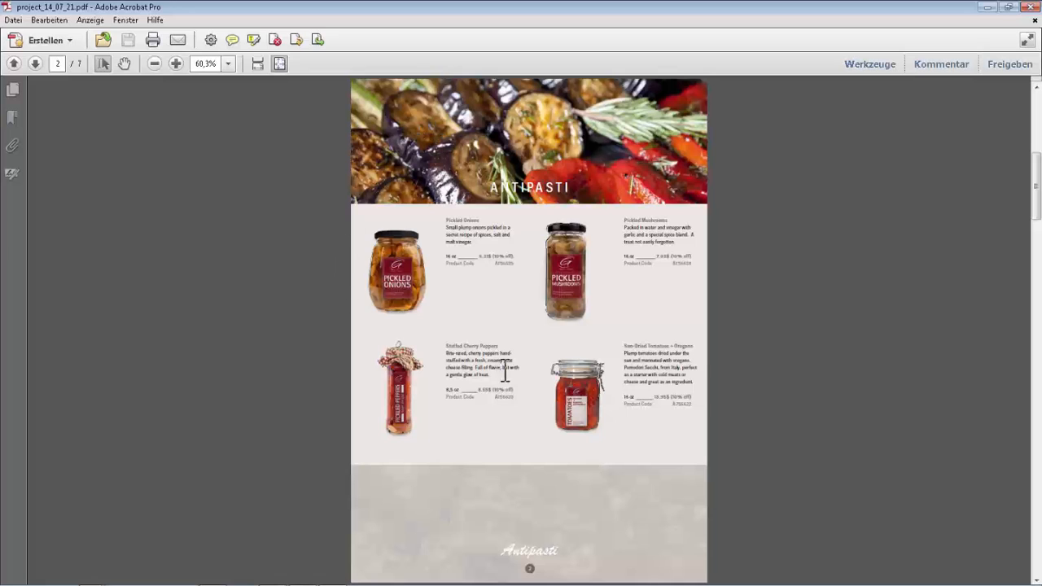
left_click(35, 63)
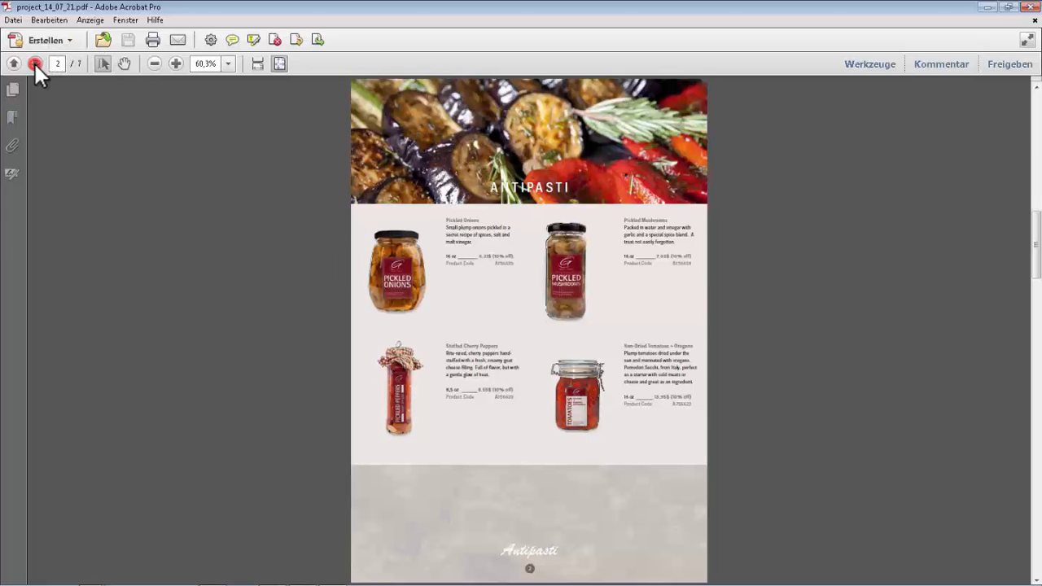